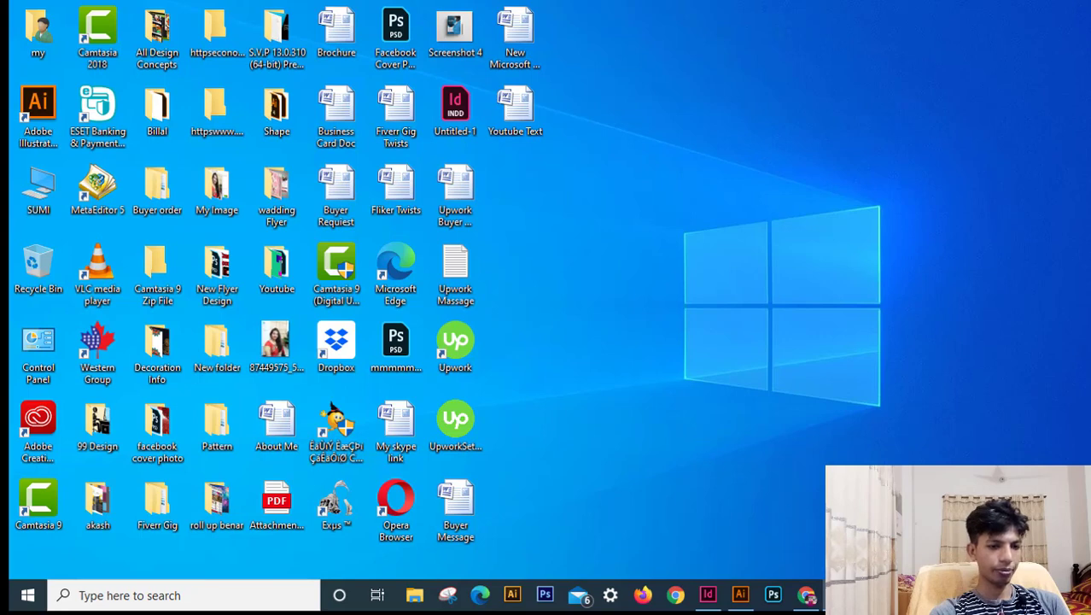
Step: Switch to InDesign and delete the two meeting photos lying on the pasteboard beside the spread
left_click(710, 596)
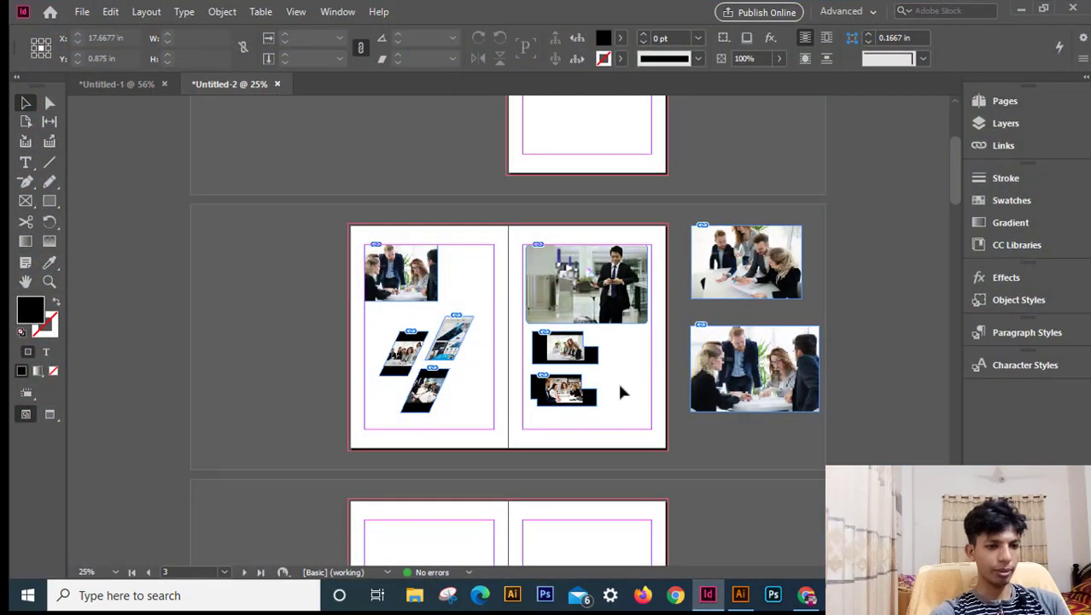
left_click(743, 369)
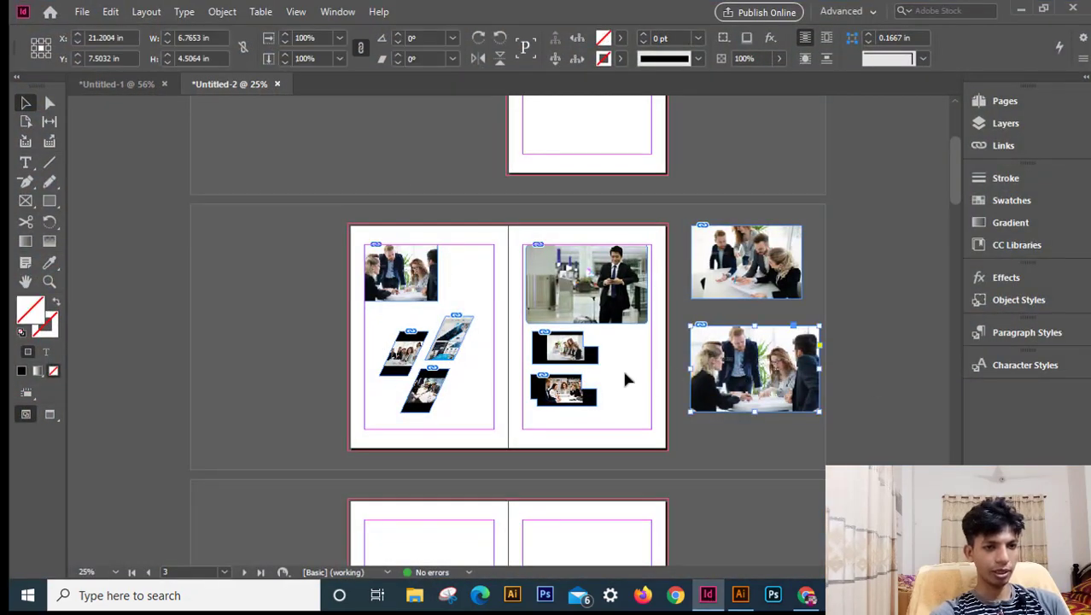
left_click(719, 450)
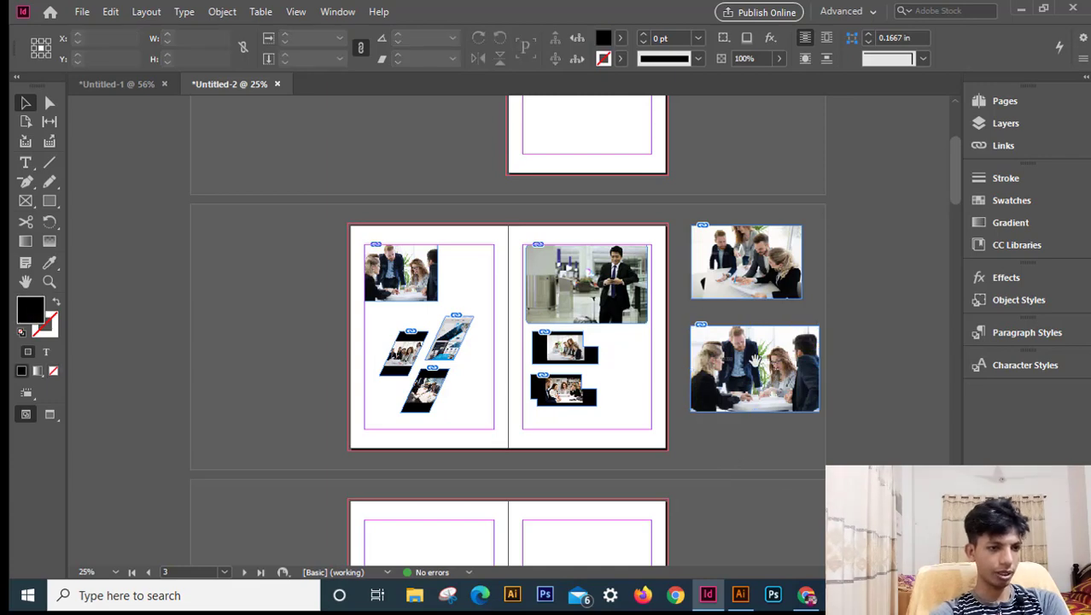
left_click_drag(810, 275, 746, 355)
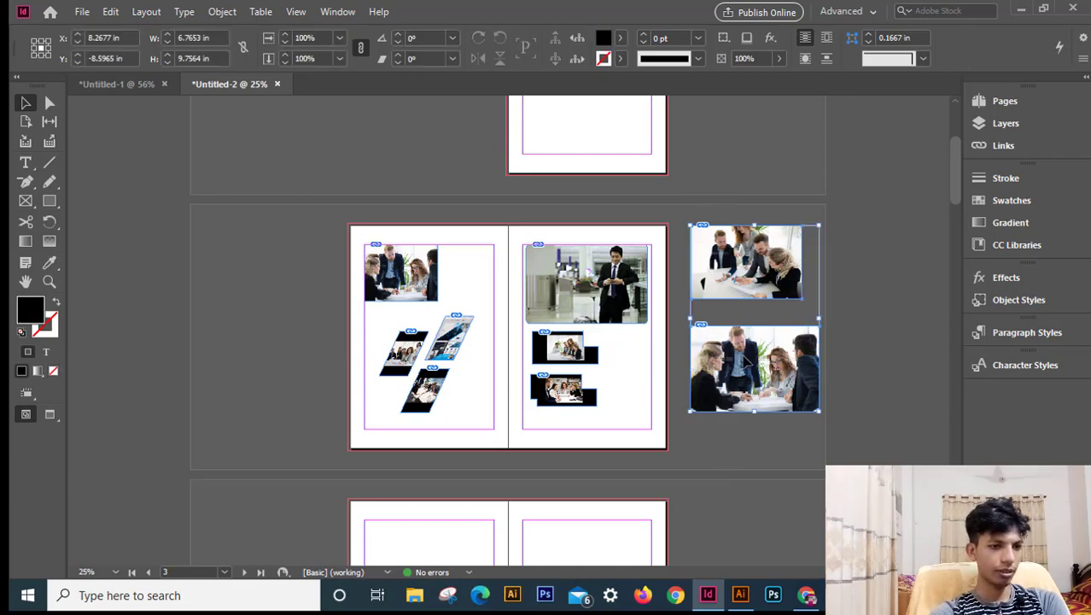
key("Delete")
Step: Delete the businessman photo and the two notched picture frames with their images from the right-hand page of the spread
left_click(568, 350)
key("Delete")
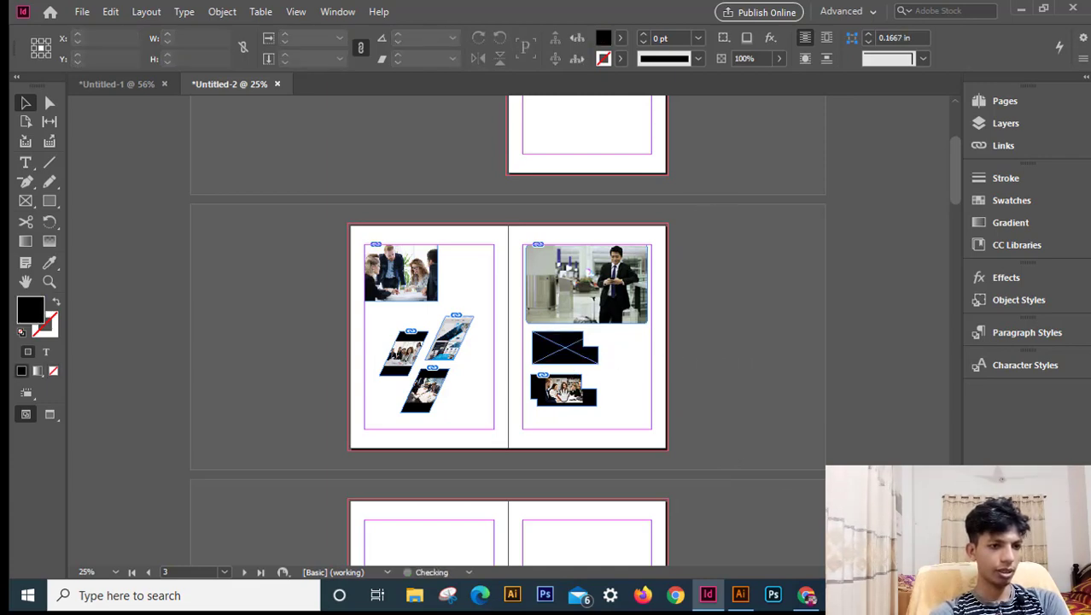
left_click(563, 393)
key("Delete")
left_click(558, 346)
key("Delete")
left_click(564, 388)
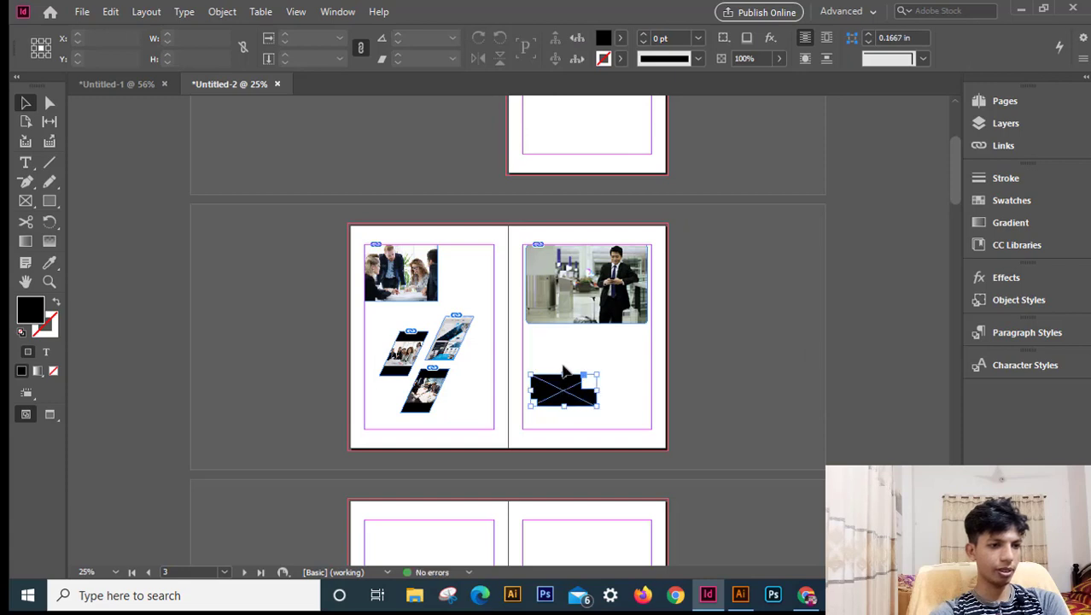
left_click(571, 312)
key("Delete")
left_click(567, 386)
key("Delete")
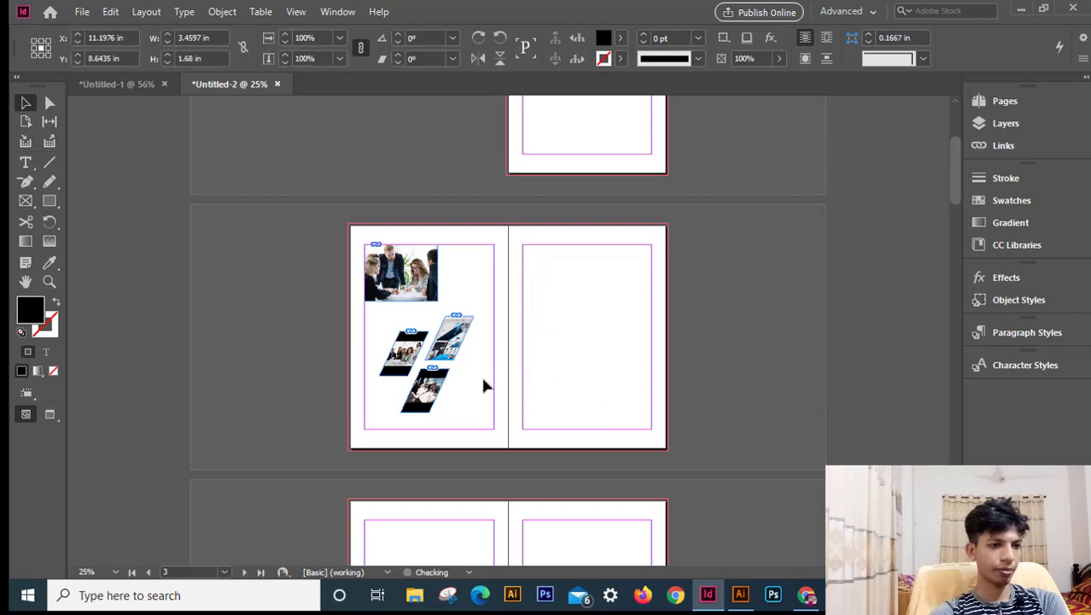
Step: Delete the three slanted picture frames and the meeting photo from the left-hand page
left_click(433, 387)
key("Delete")
left_click(442, 337)
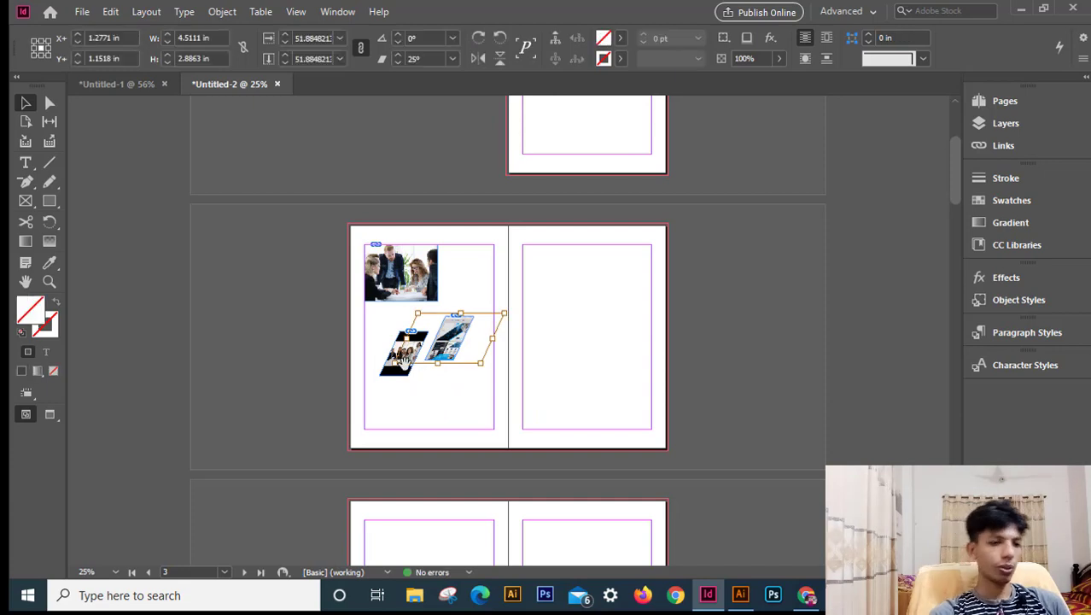
key("Delete")
left_click(437, 374)
key("Delete")
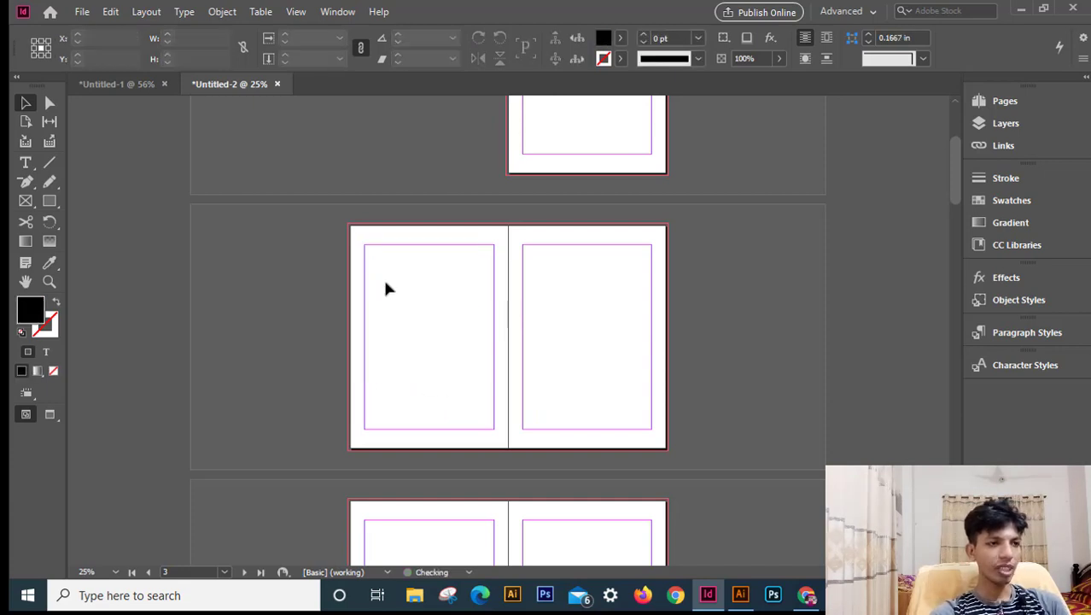
Step: Draw a black rectangle about 4.4 by 3.3 in on the left-hand page and move it towards the page's upper-left margin corner
left_click(497, 353, "ctrl")
left_click_drag(544, 253, 511, 300)
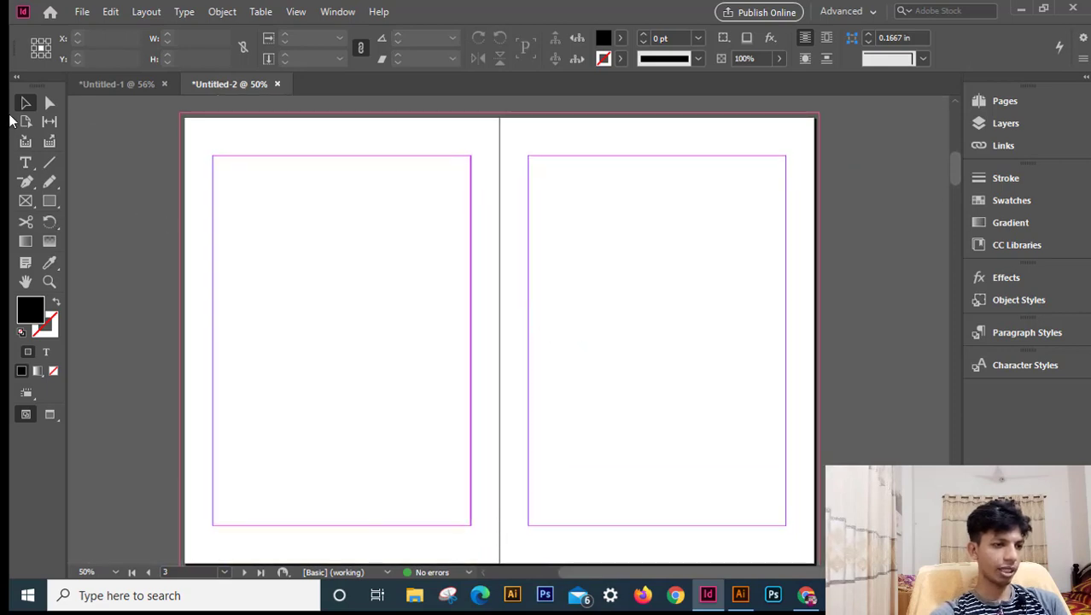
left_click(48, 201)
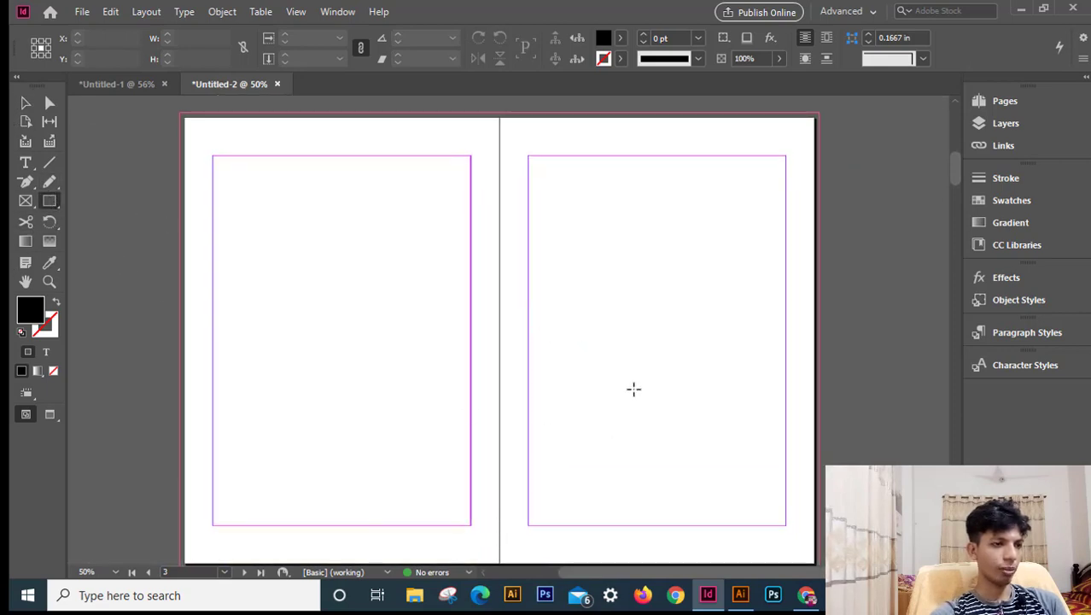
left_click_drag(239, 257, 407, 383)
left_click(26, 103)
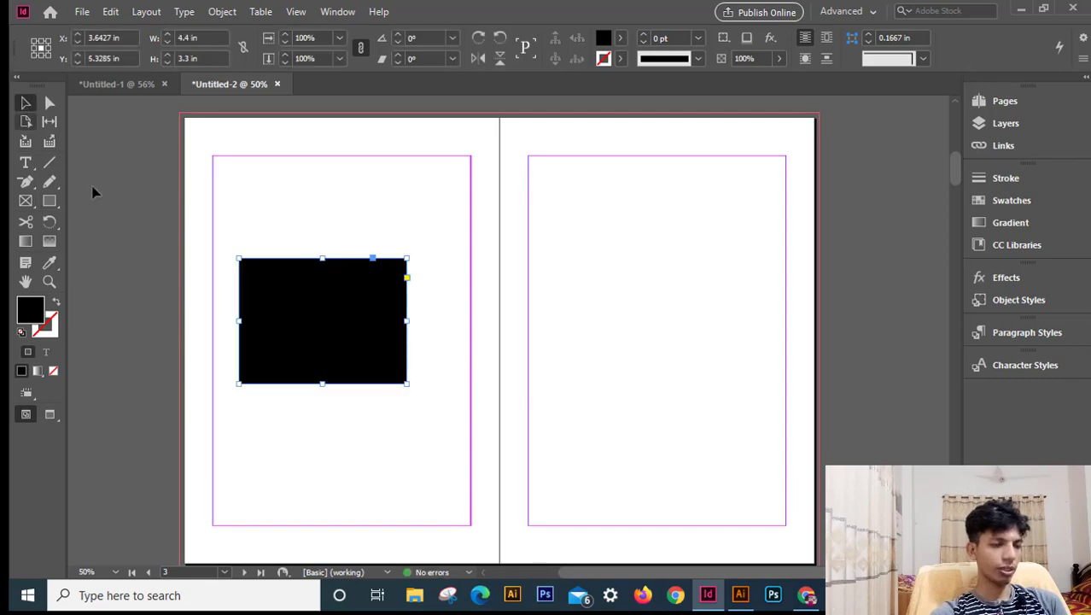
left_click(476, 267)
left_click_drag(351, 343, 340, 255)
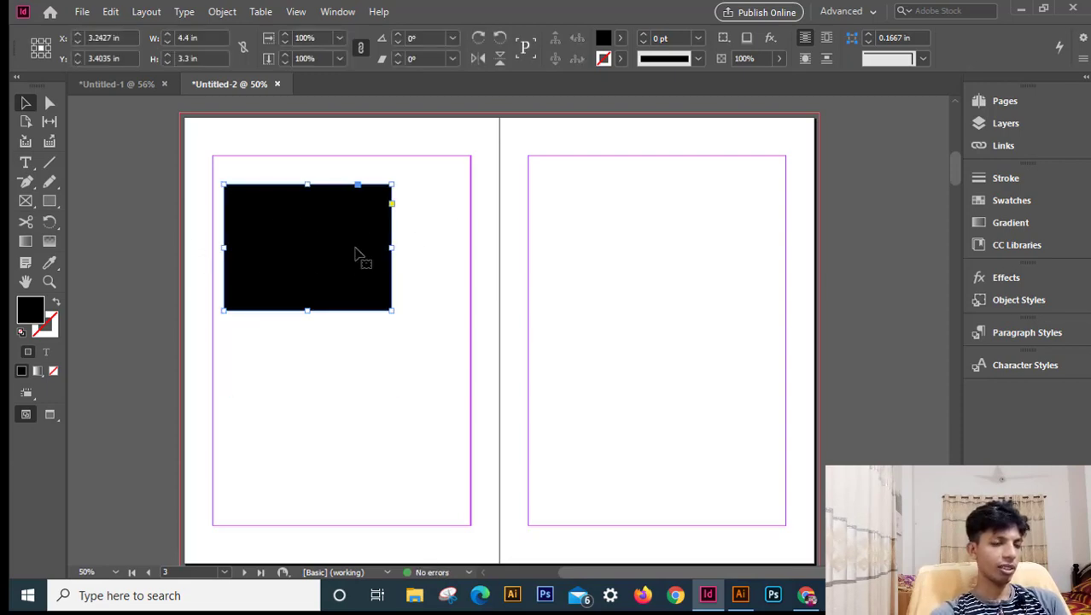
left_click(395, 376)
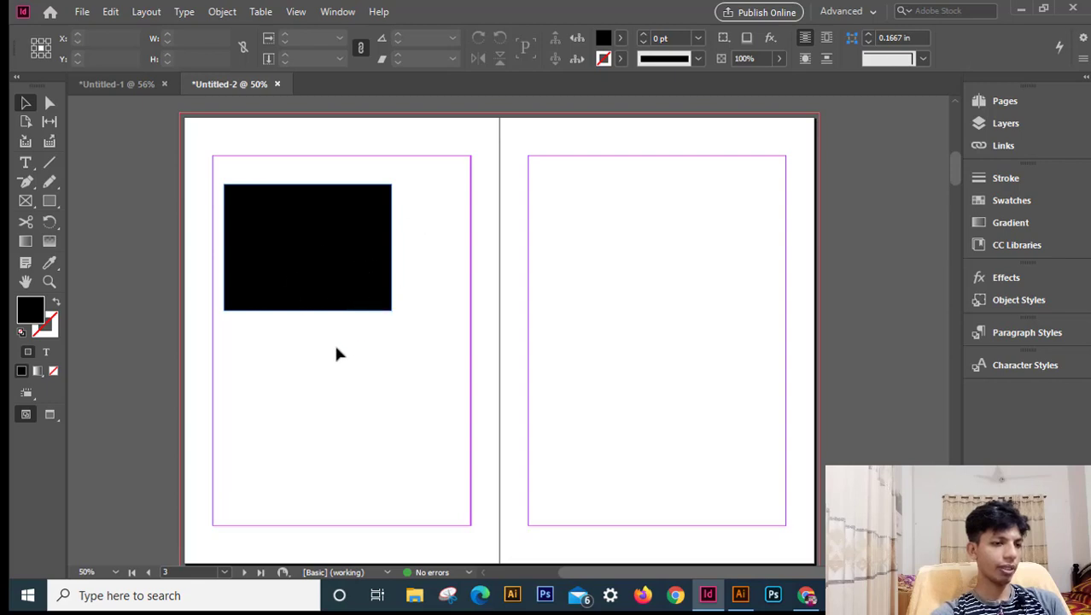
left_click_drag(493, 244, 248, 317)
right_click(301, 282)
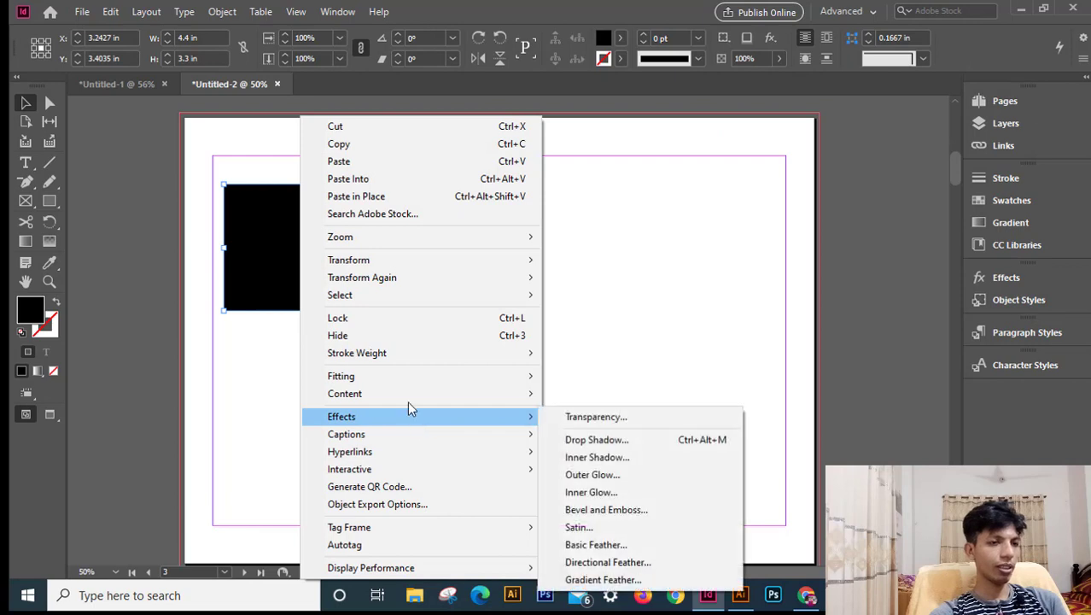
left_click(252, 361)
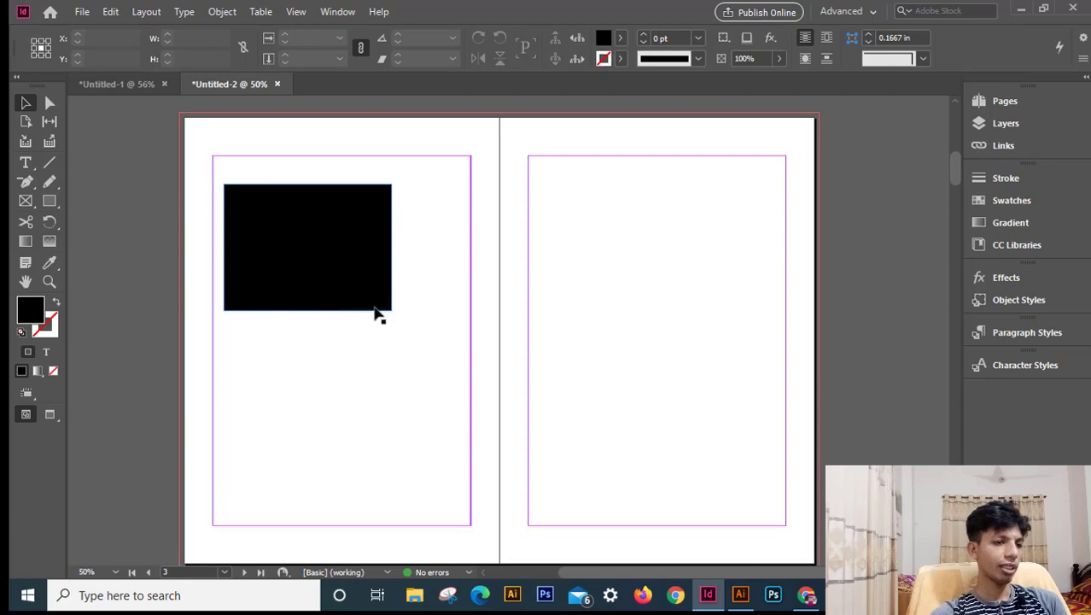
left_click(307, 254)
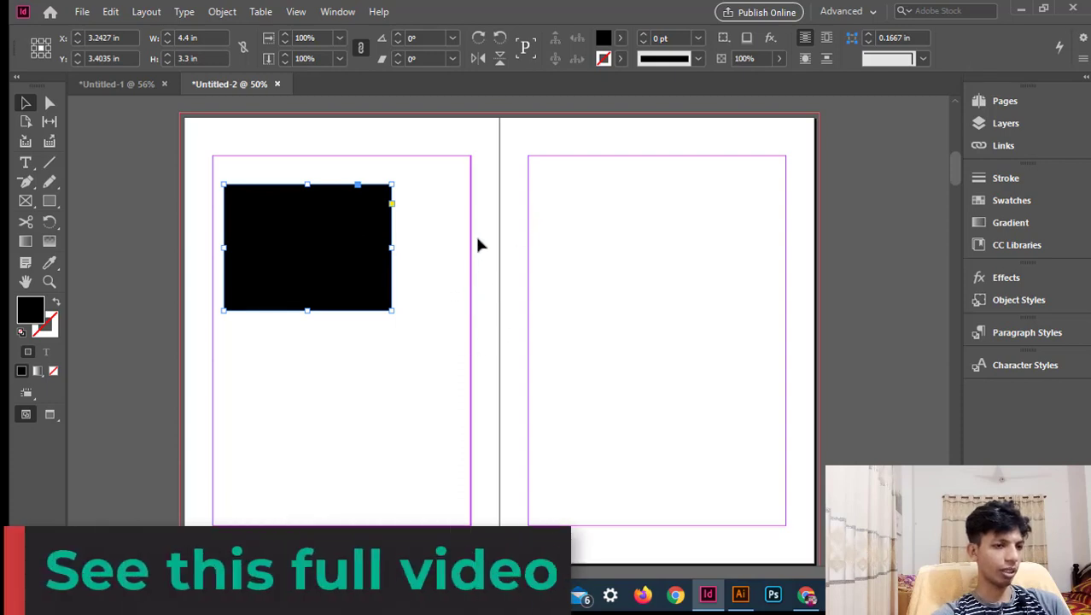
left_click(406, 267)
Step: Place the image "1 (2)" from the Info folder into the black rectangle
left_click_drag(452, 226, 305, 322)
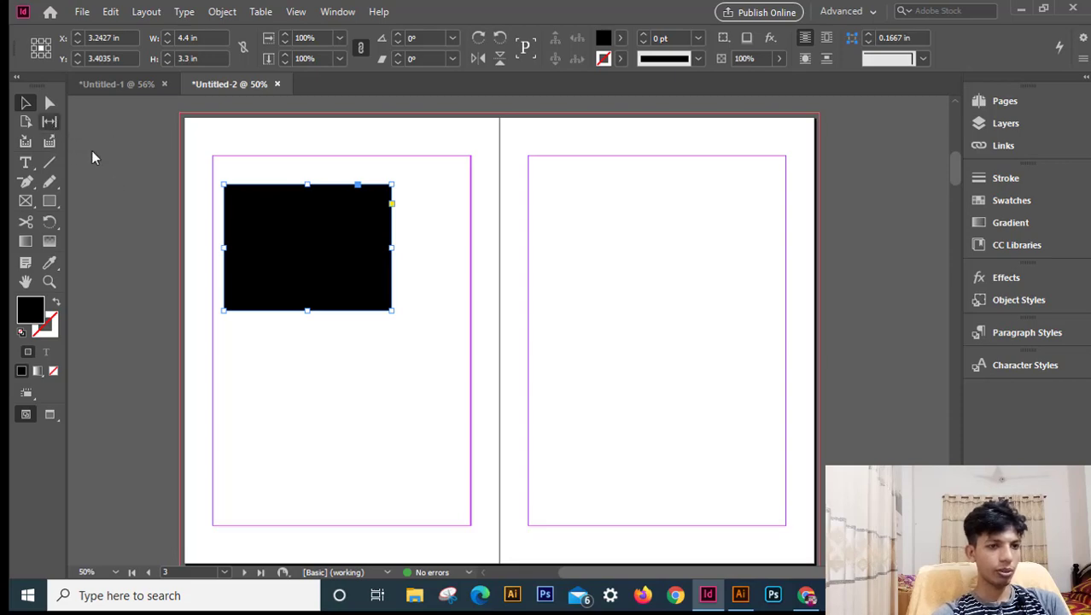
key("ctrl+d")
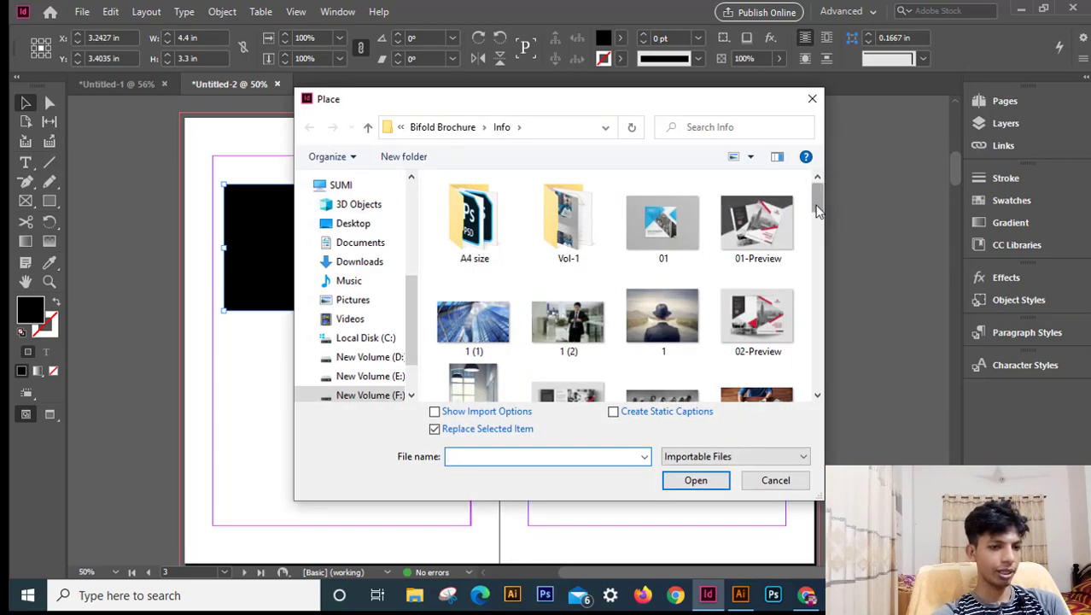
mouse_move(816, 205)
left_mouse_down()
mouse_move(817, 221)
mouse_move(804, 214)
left_mouse_up()
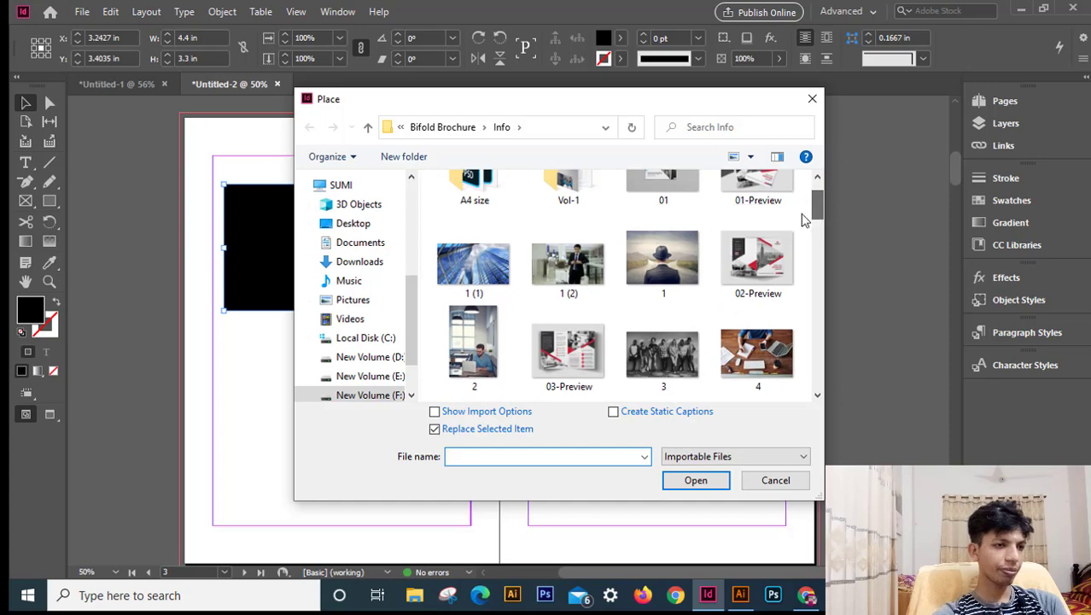
left_click(569, 256)
left_click(696, 481)
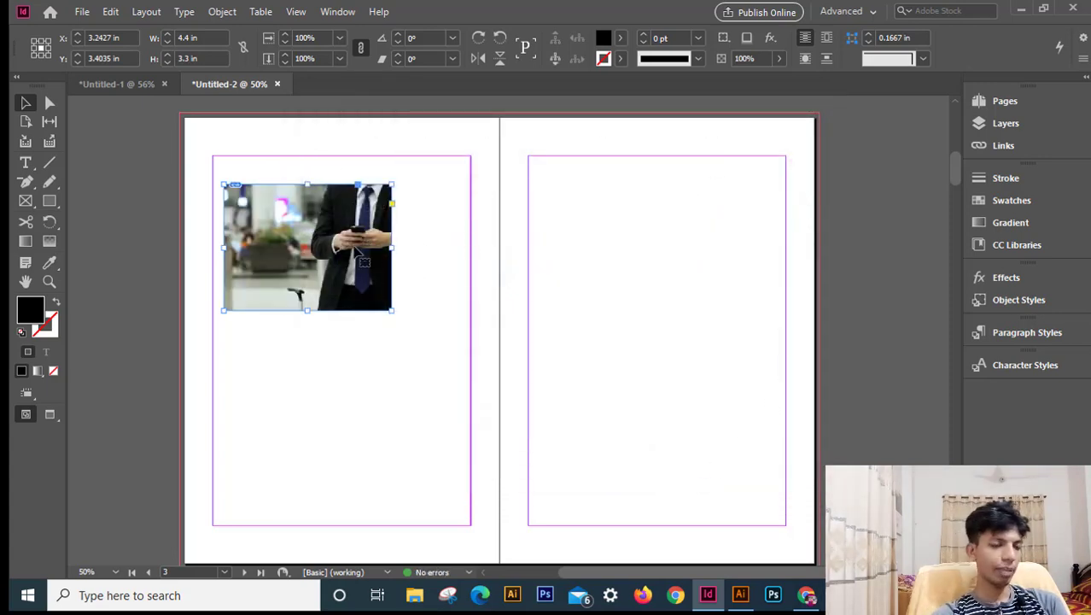
left_click(393, 347)
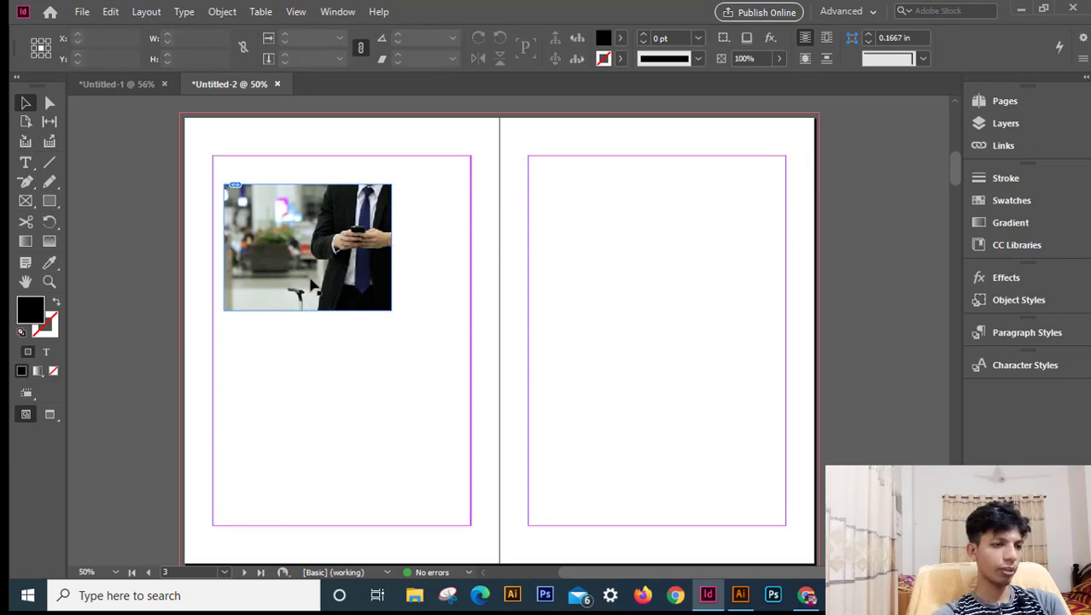
left_click(50, 103)
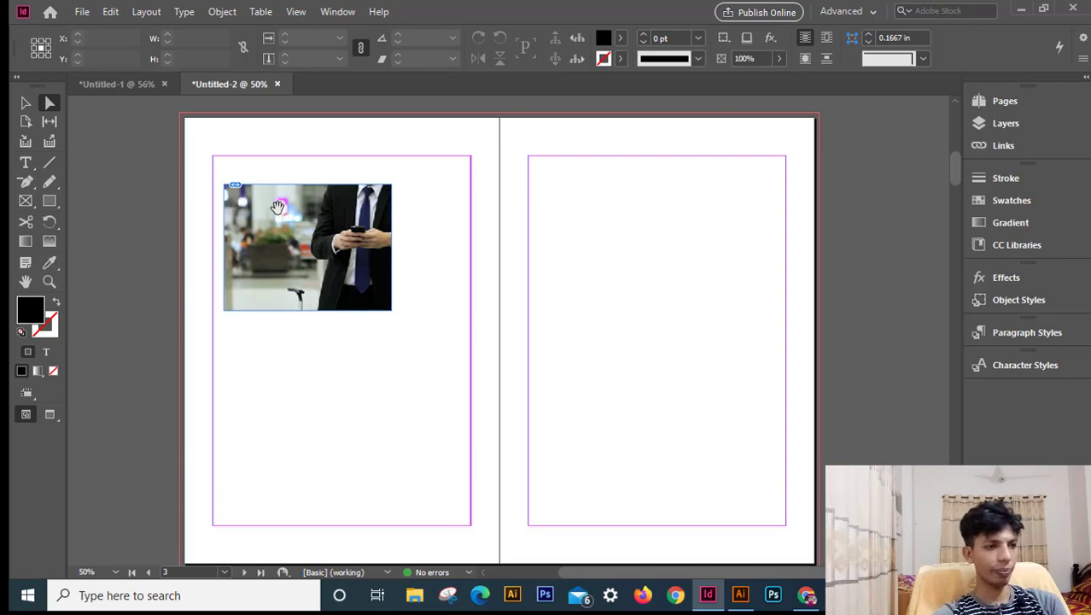
left_click(315, 234)
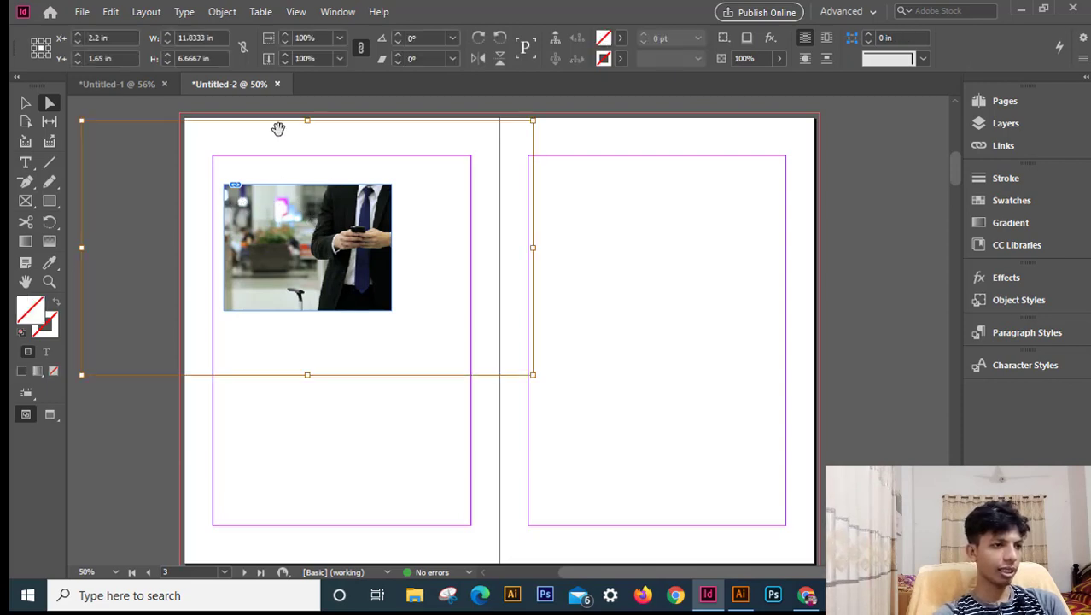
left_click(605, 317)
left_click(24, 103)
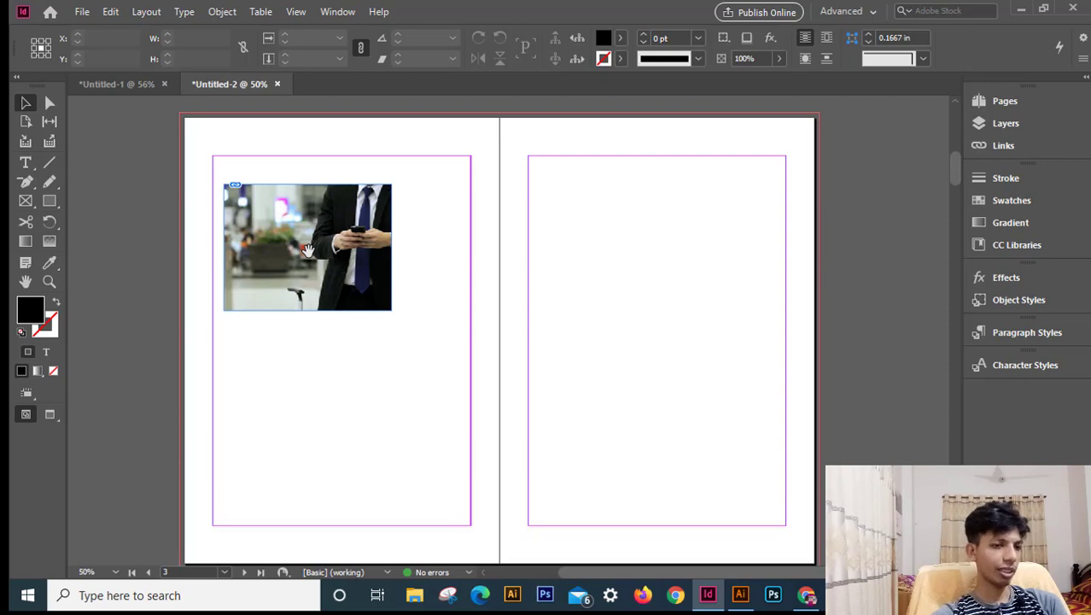
Step: Scale the placed photo inside its frame to about 51.5% and shift it left so the man sits near the middle
left_click(308, 249)
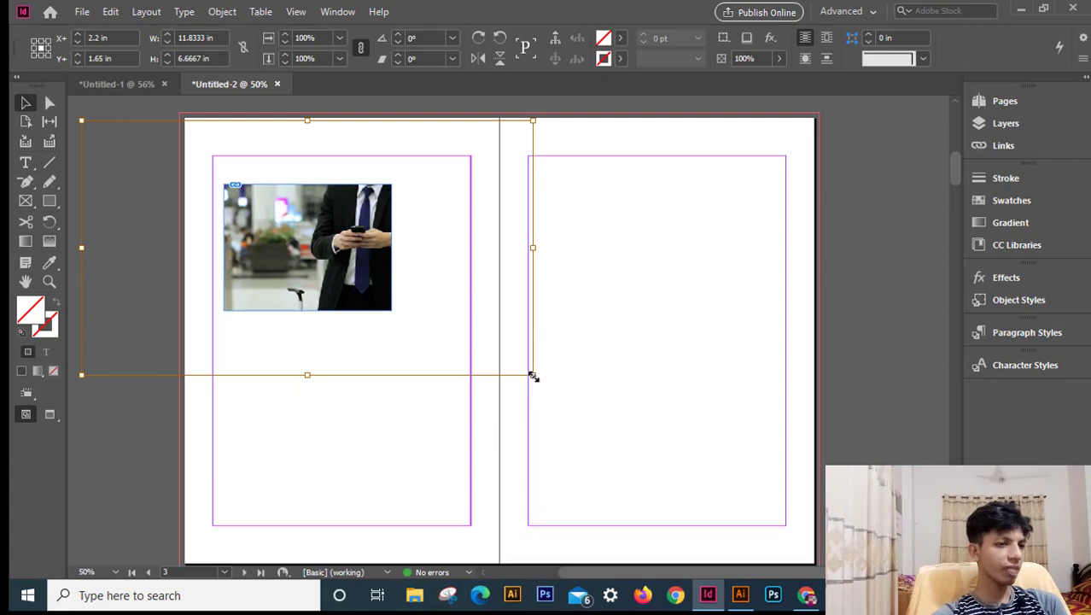
left_click_drag(532, 376, 421, 310)
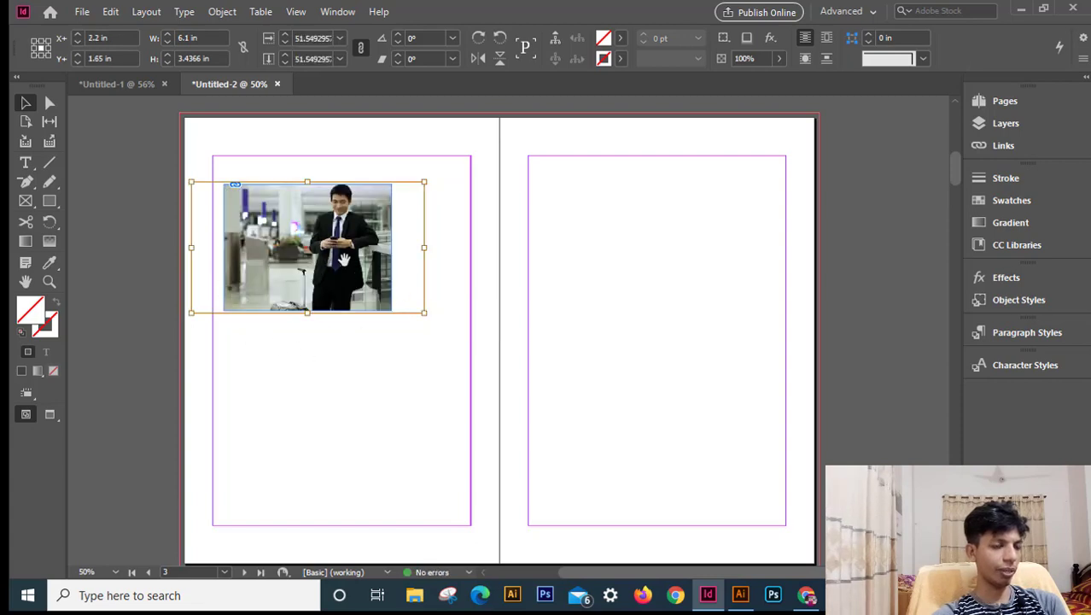
left_click_drag(340, 241, 311, 242)
left_click(391, 366)
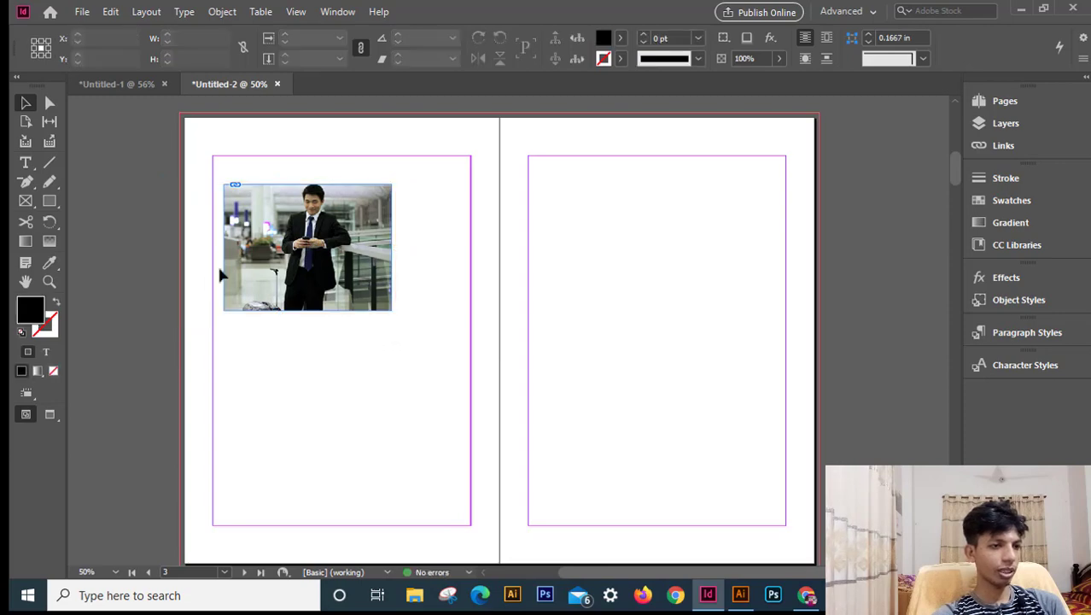
Step: Move the photo frame to the upper-left margin corner of the left-hand page
left_click(327, 288, "ctrl")
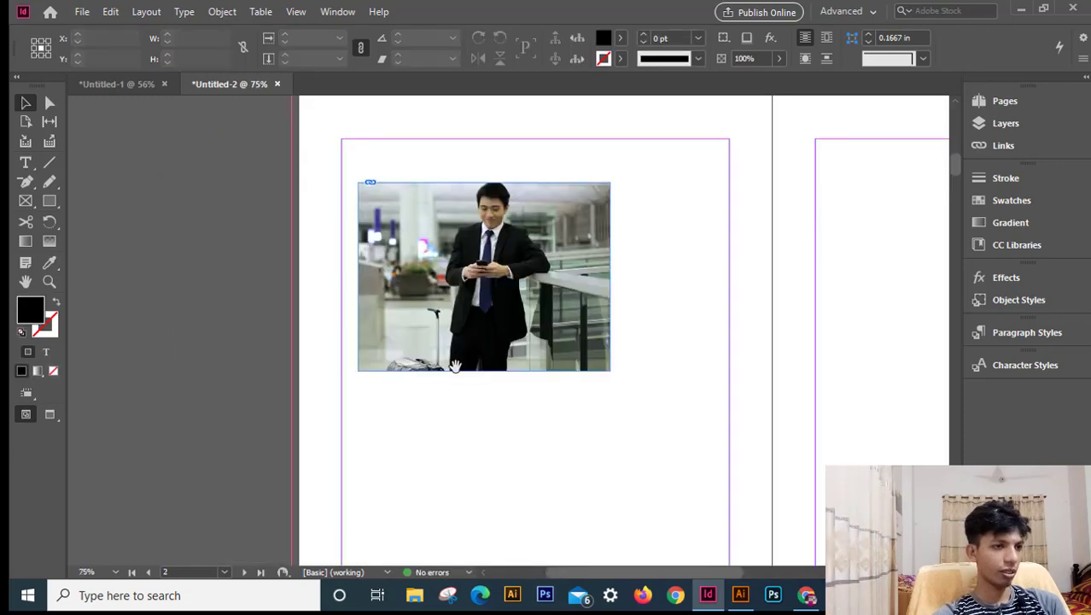
left_click_drag(555, 390, 400, 363)
left_click(519, 357)
left_click(524, 369, "ctrl+alt")
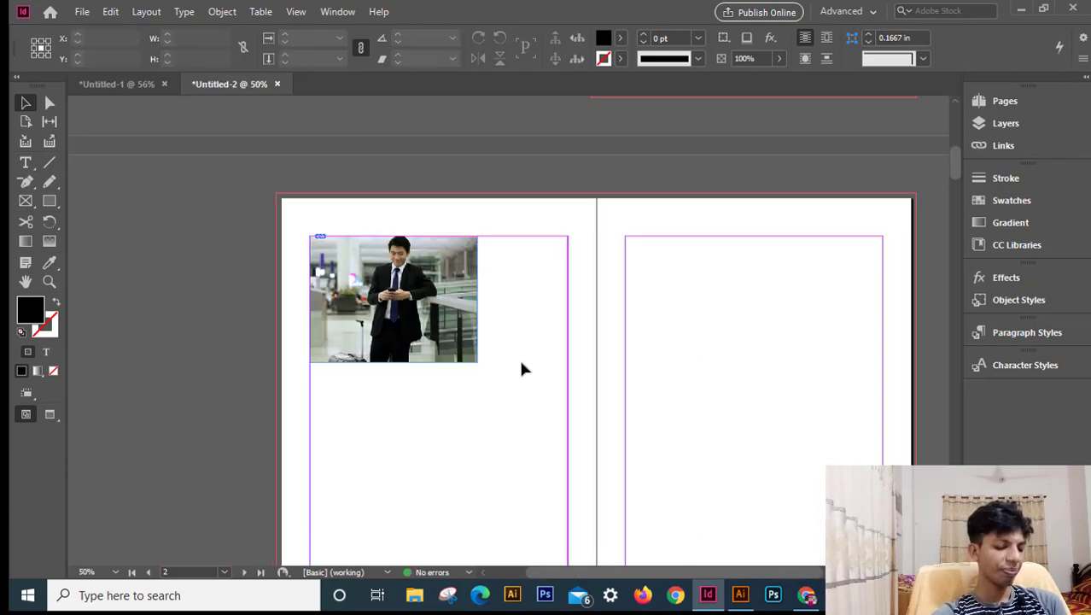
left_click_drag(506, 449, 382, 423)
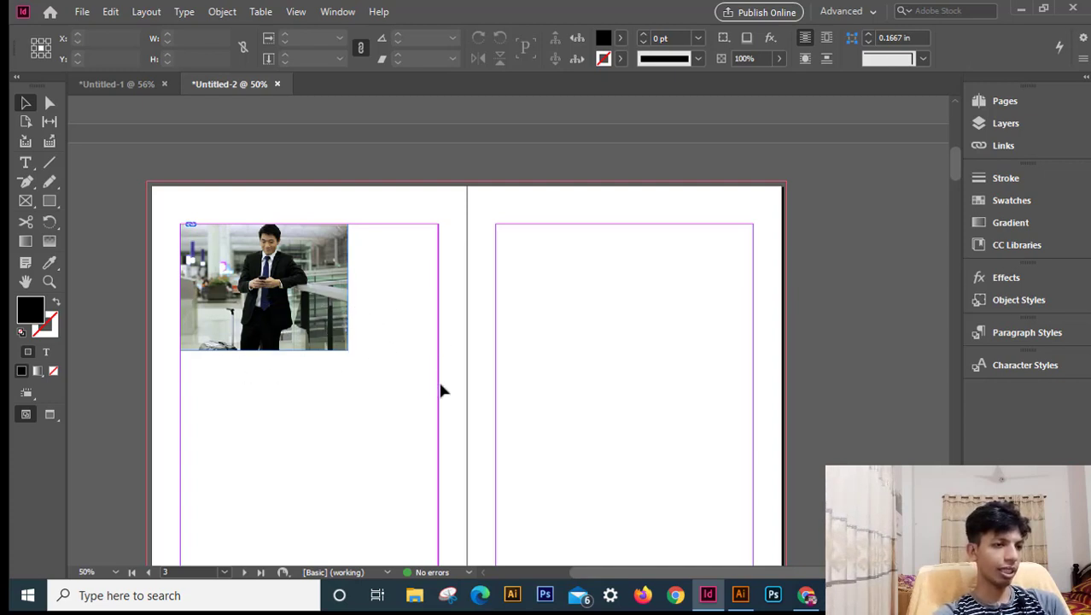
Step: Undo the frame move, the photo's repositioning and scaling, and its placement, back to the plain black rectangle
key("ctrl+z")
key("ctrl+z")
key("ctrl+z")
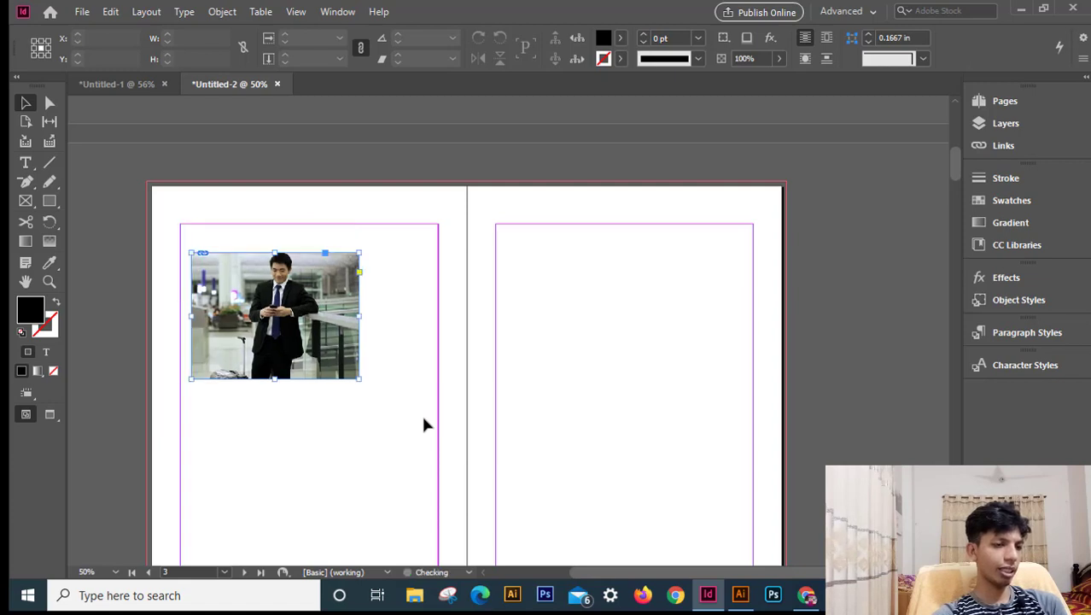
key("ctrl+z")
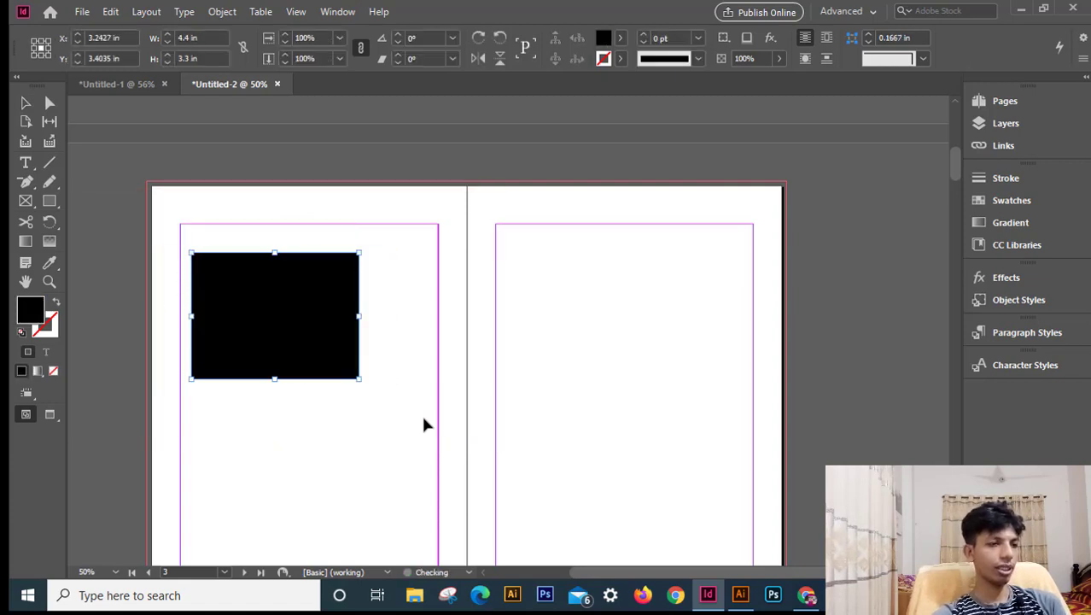
Step: Move the black rectangle so its corner snaps to the upper-left margin corner of the left-hand page
left_click(457, 380)
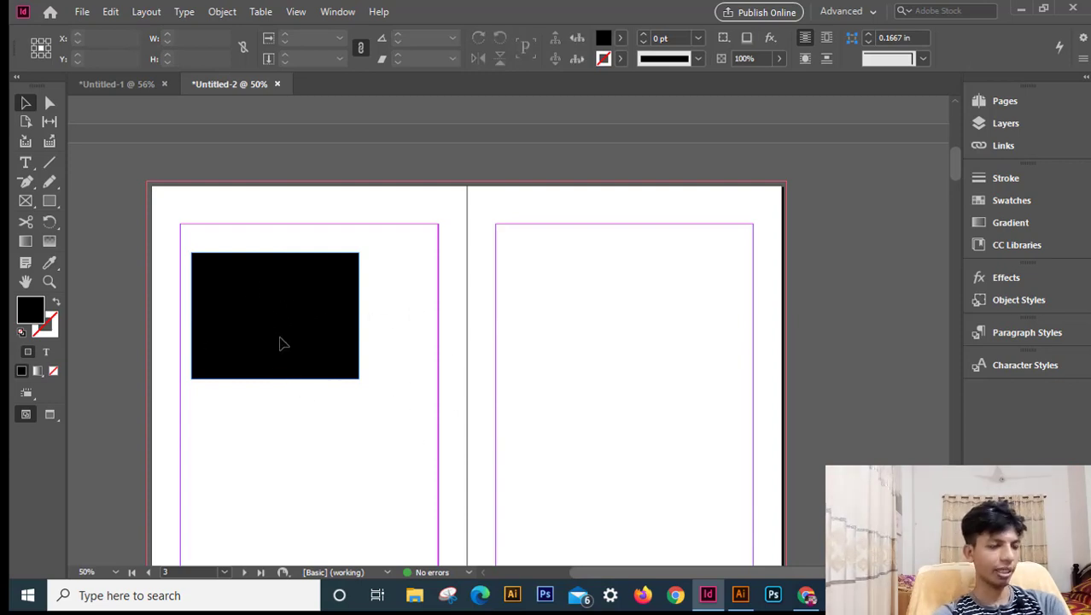
left_click_drag(282, 341, 271, 311)
left_click(420, 394)
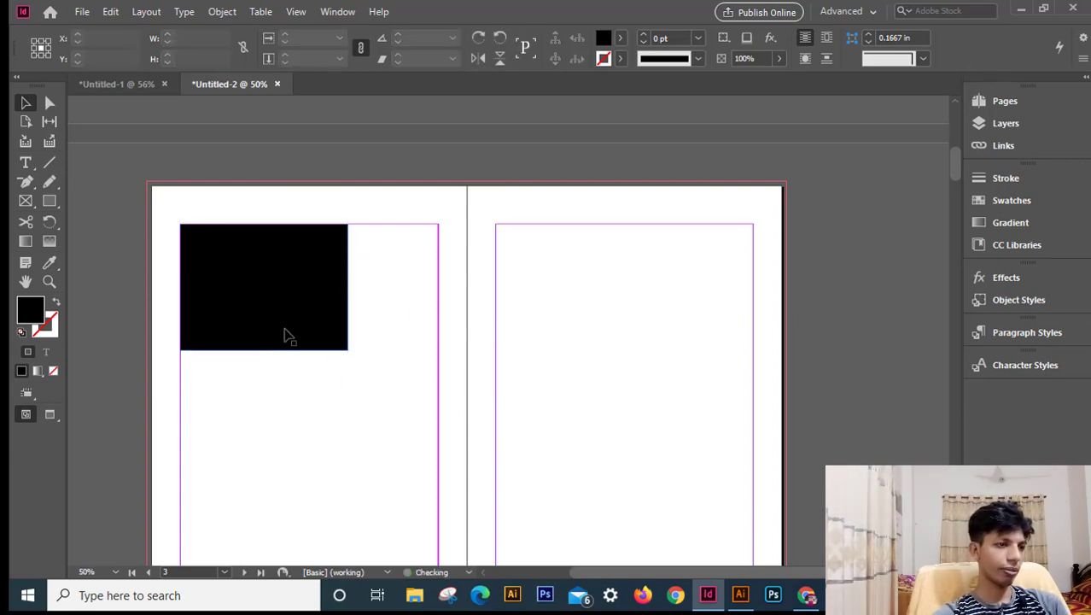
Step: Delete the black rectangle and place photo 1 (2) from the left-hand page's upper-left margin corner, about 6.52 by 3.67 in
left_click(287, 322)
key("Delete")
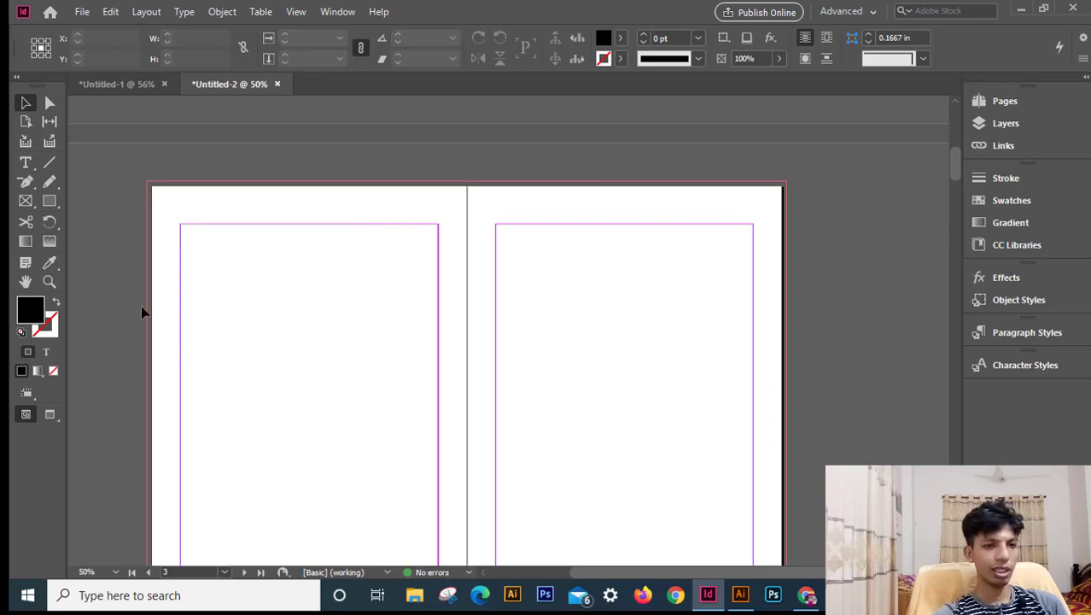
left_click(82, 11)
left_click(145, 233)
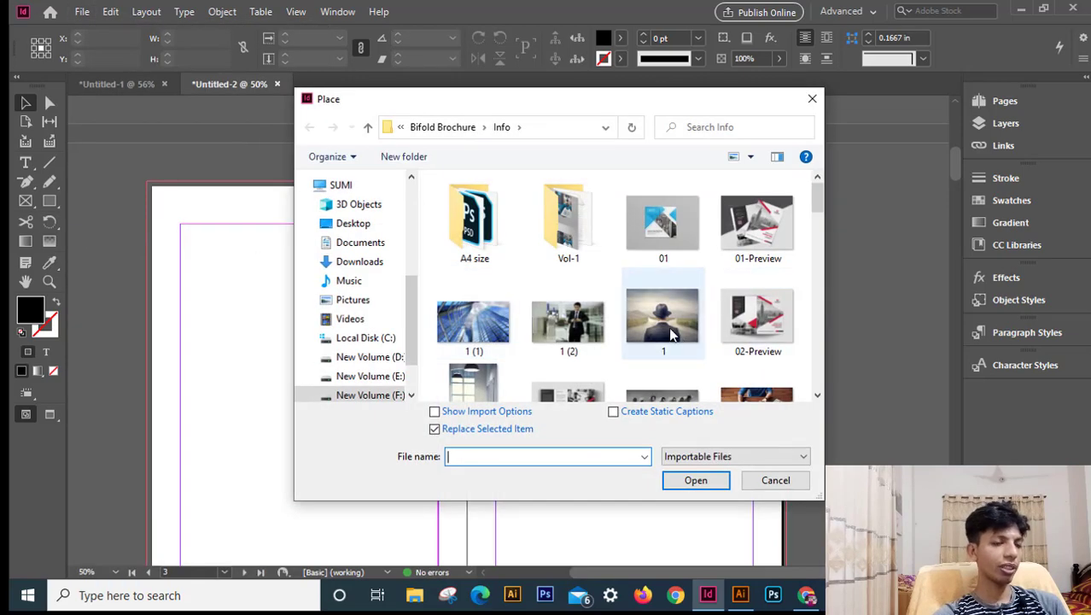
left_click(567, 323)
left_click(693, 479)
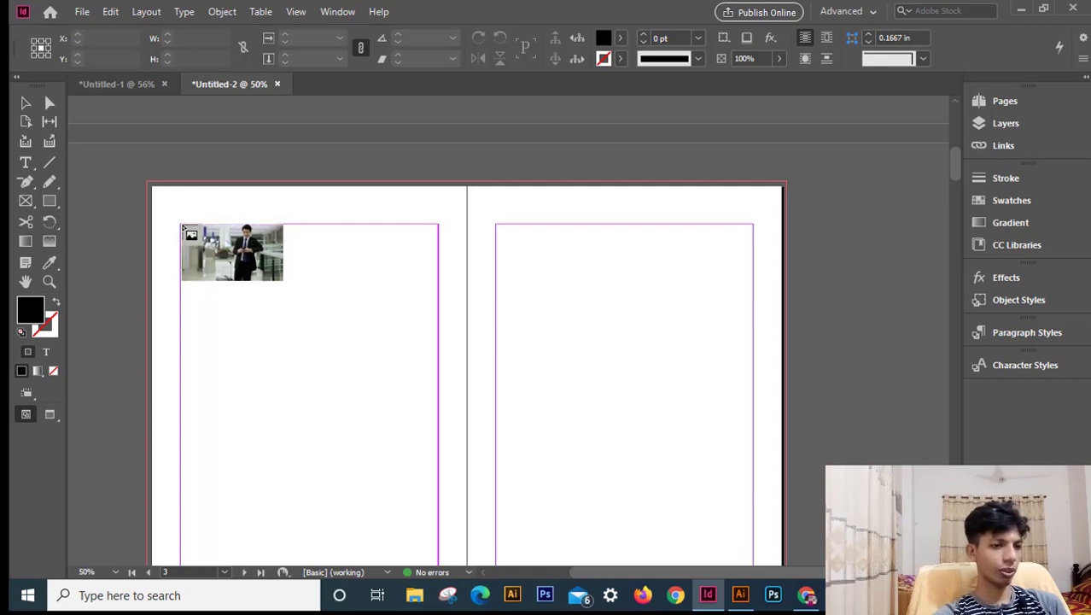
left_click_drag(181, 225, 422, 405)
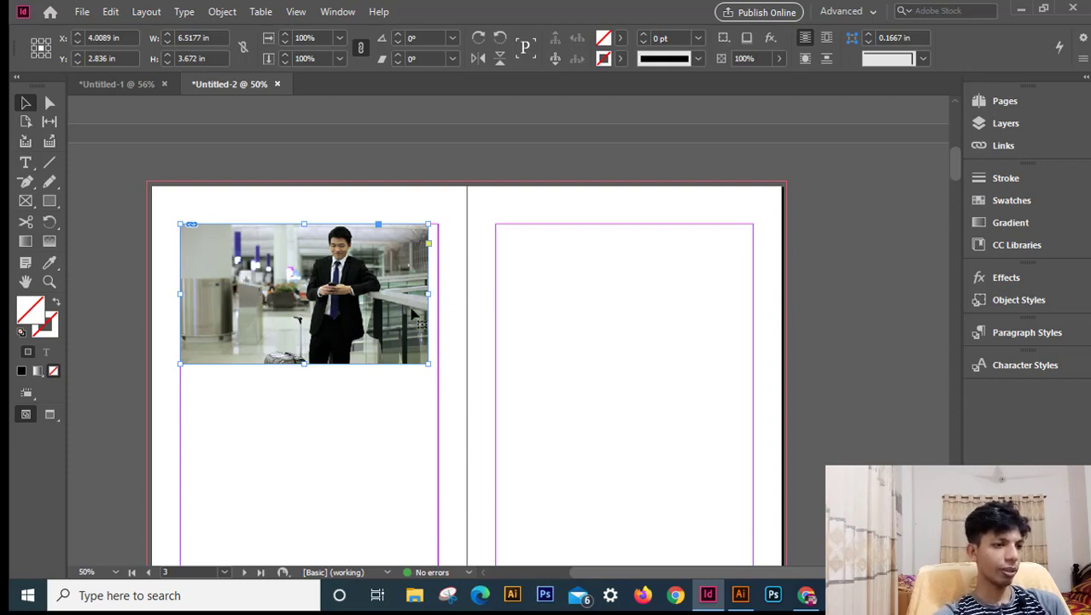
left_click(292, 447)
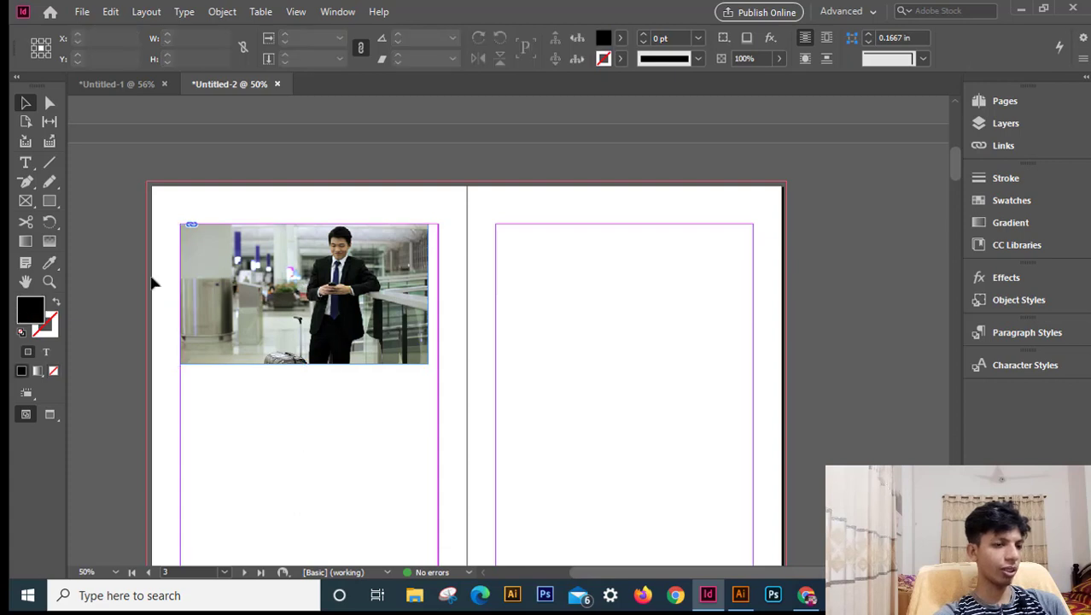
Step: Delete the photo from inside its frame, keeping the empty frame on the left-hand page
left_click(307, 295)
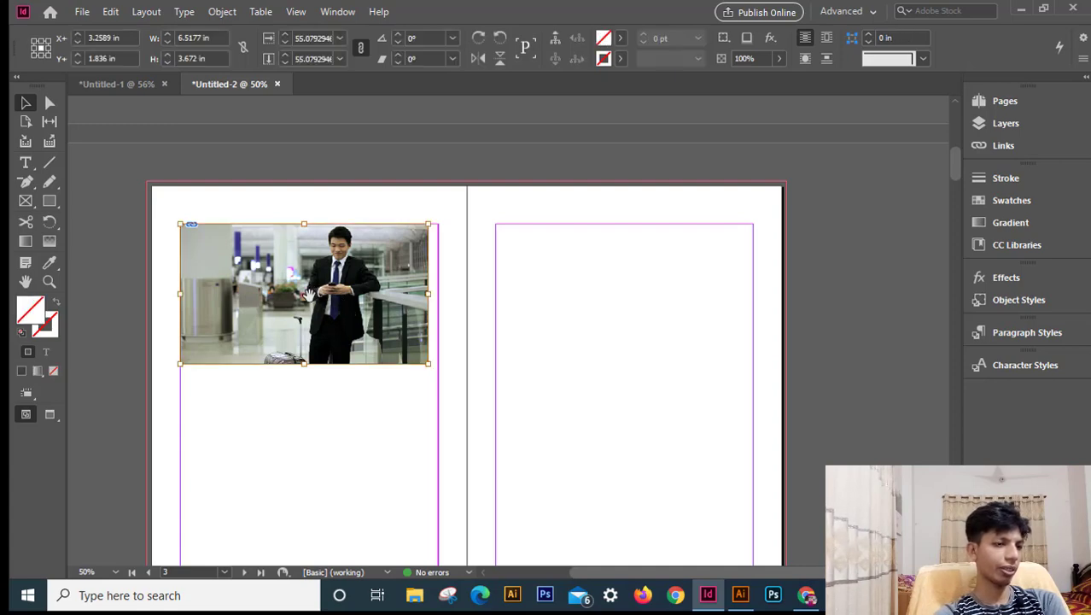
key("Delete")
key("ctrl+shift+a")
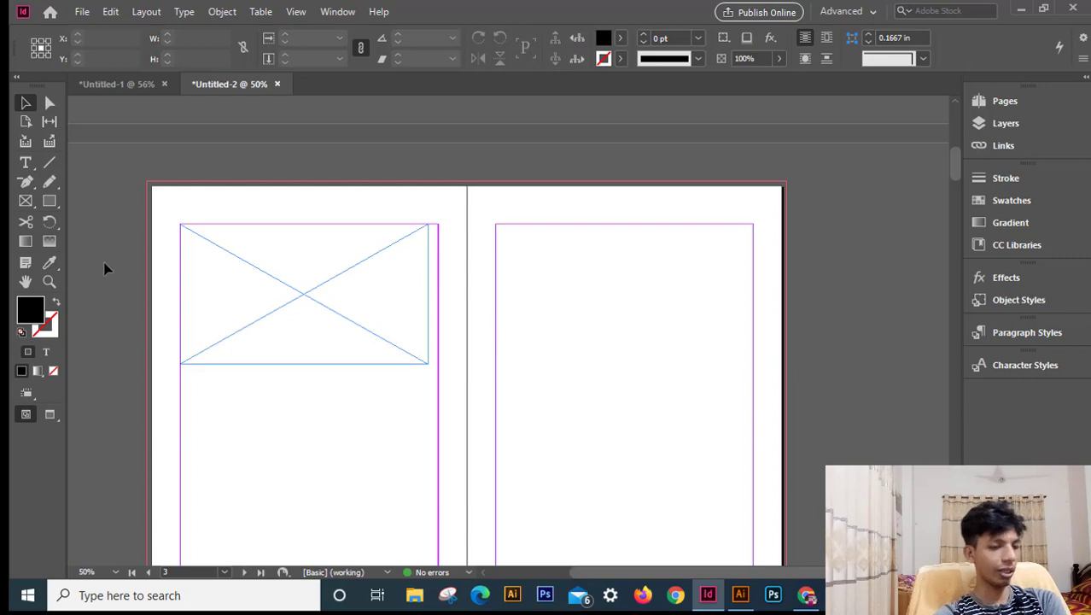
Step: Move the empty frame against the left-hand page's right margin and extend its left edge to the left margin, about 6.77 in wide
left_click_drag(161, 275, 329, 352)
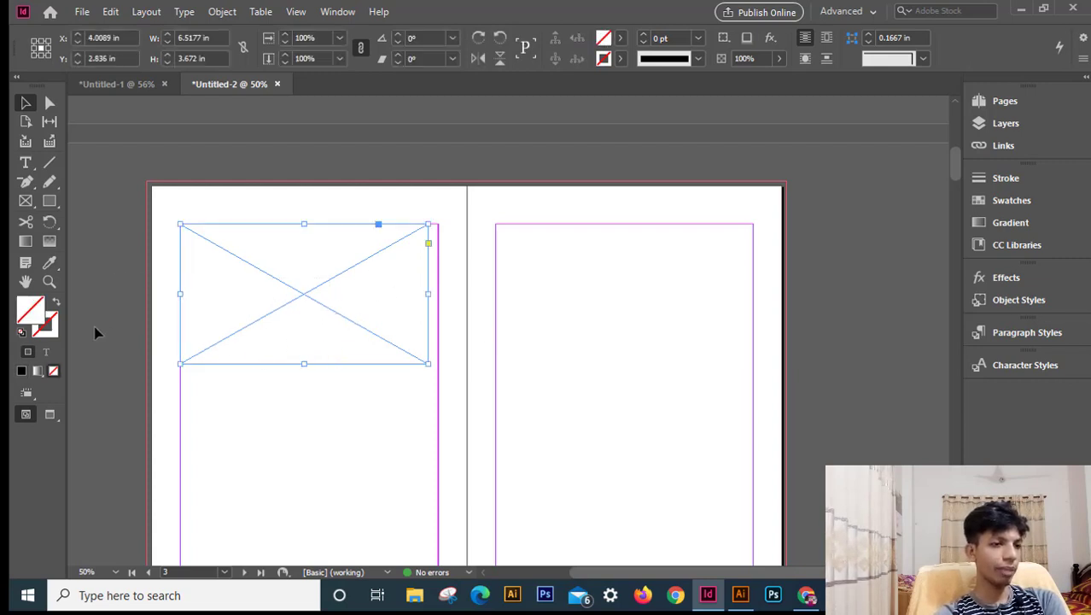
left_click(363, 395)
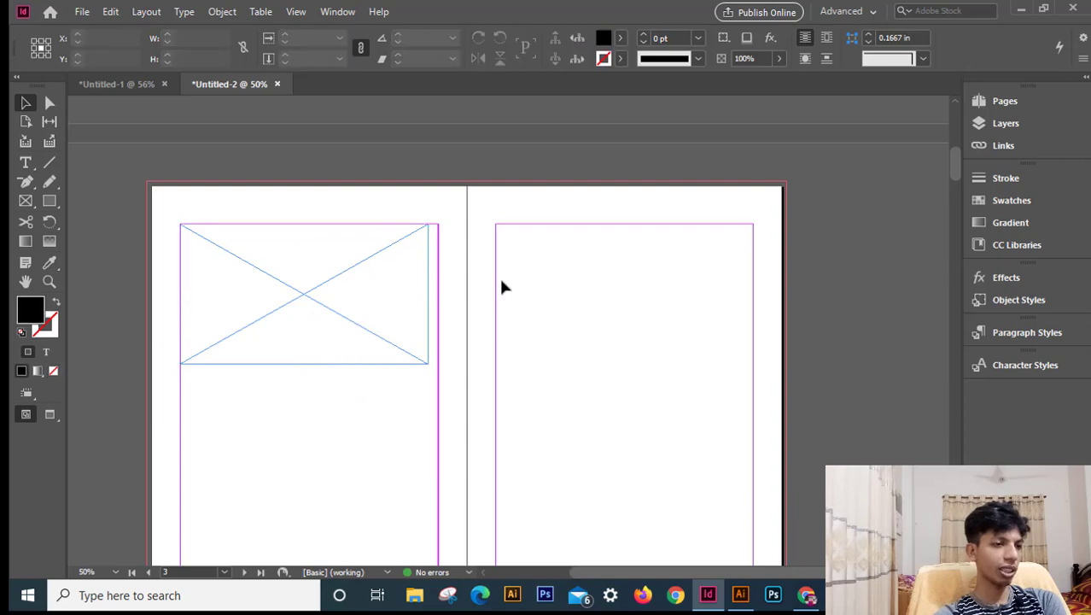
left_click_drag(455, 290, 311, 300)
left_click(287, 409)
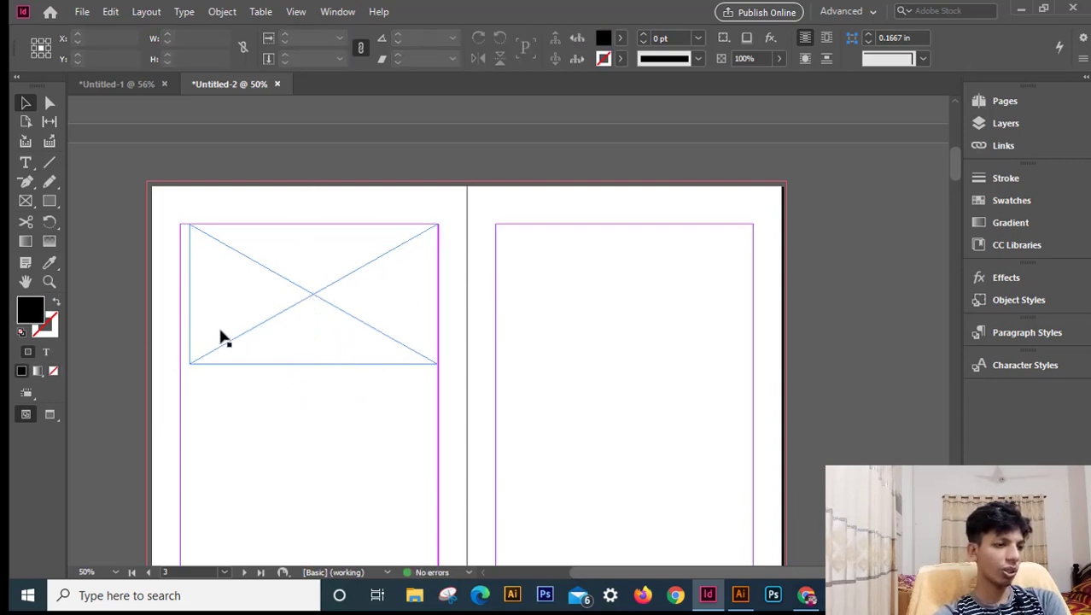
left_click_drag(360, 394, 257, 282)
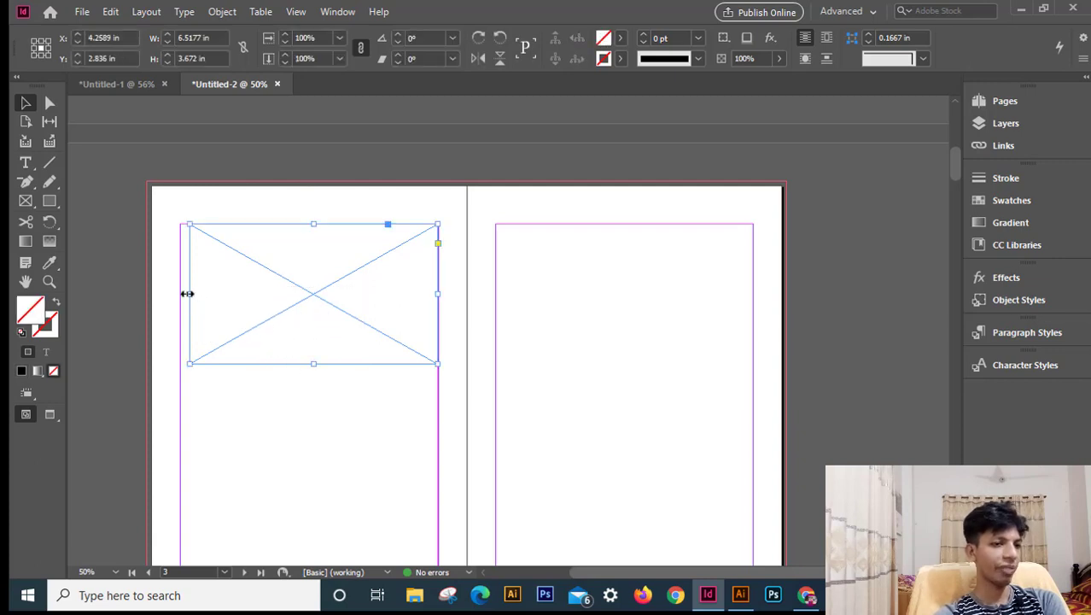
left_click_drag(187, 293, 177, 293)
left_click(283, 400)
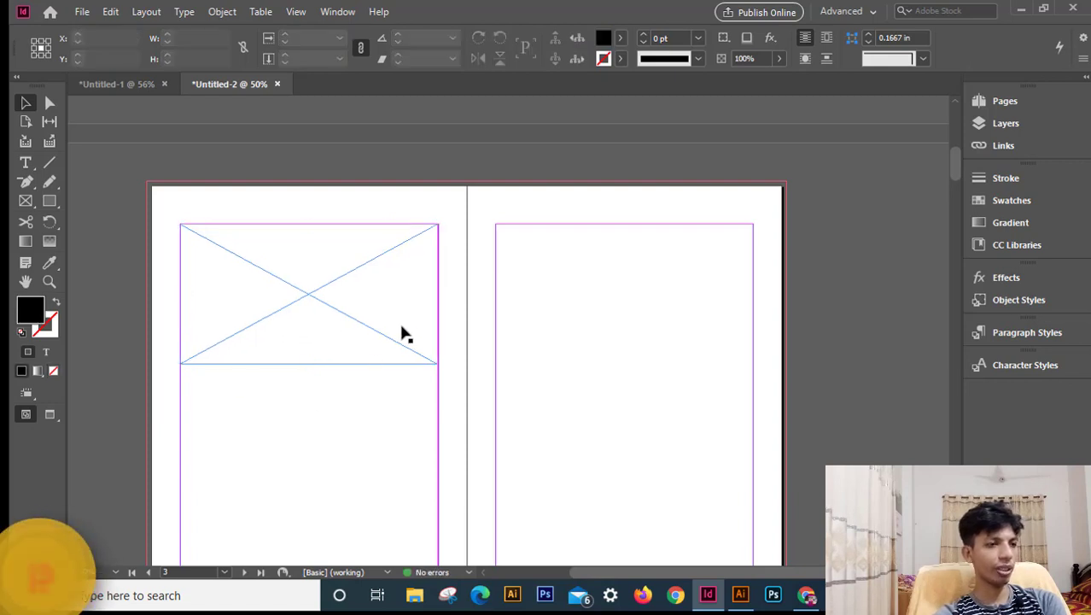
left_click_drag(384, 403, 274, 277)
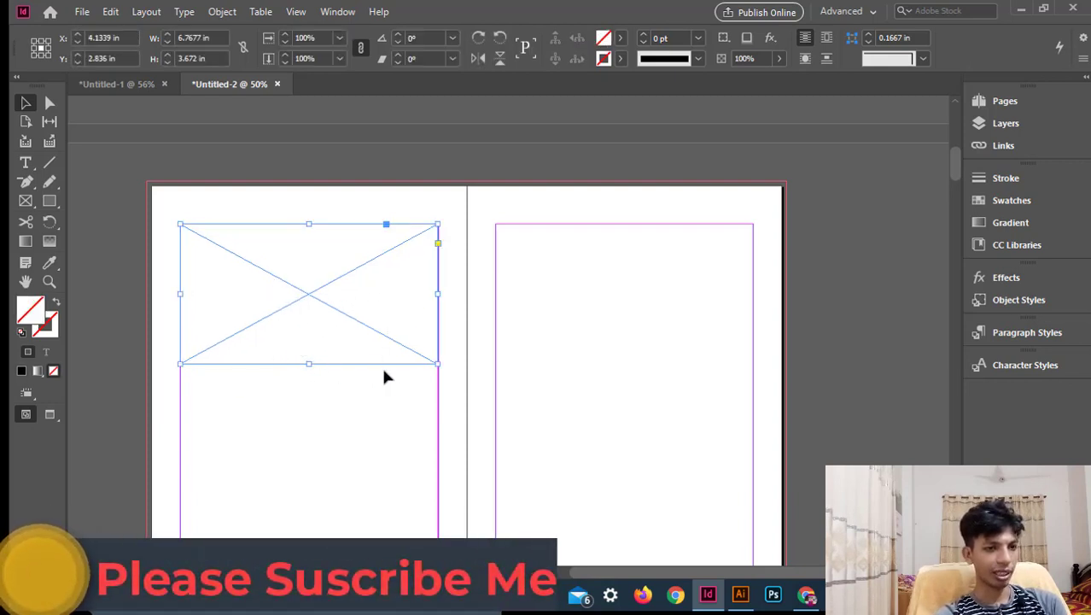
Step: Draw a black rectangle about 4.05 by 3.8 in on the right-hand page and place photo 1 (2) inside it
left_click(49, 203)
left_click_drag(516, 248, 675, 394)
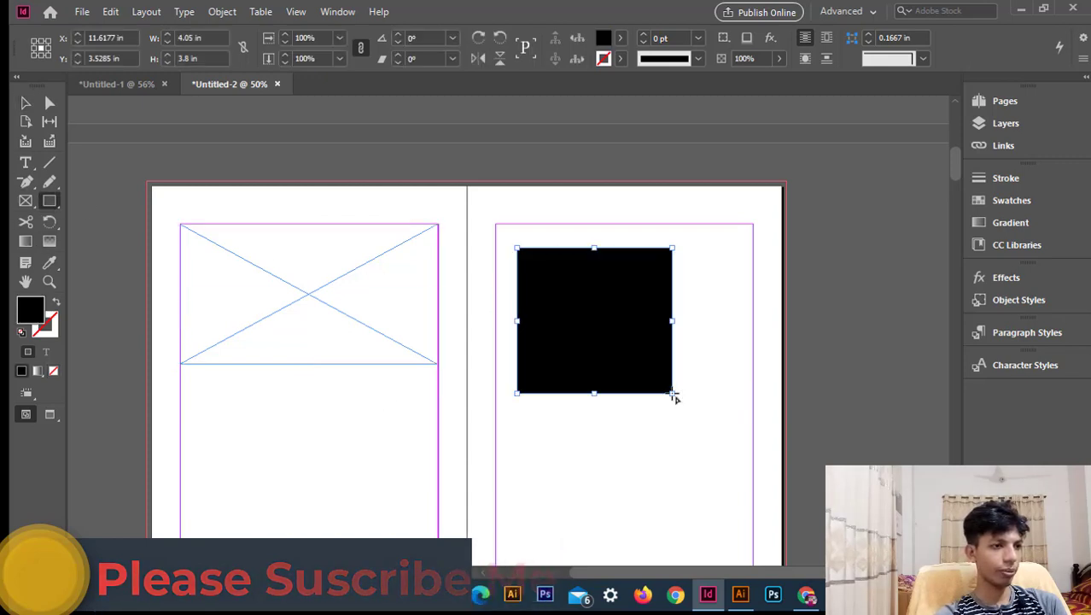
left_click(81, 12)
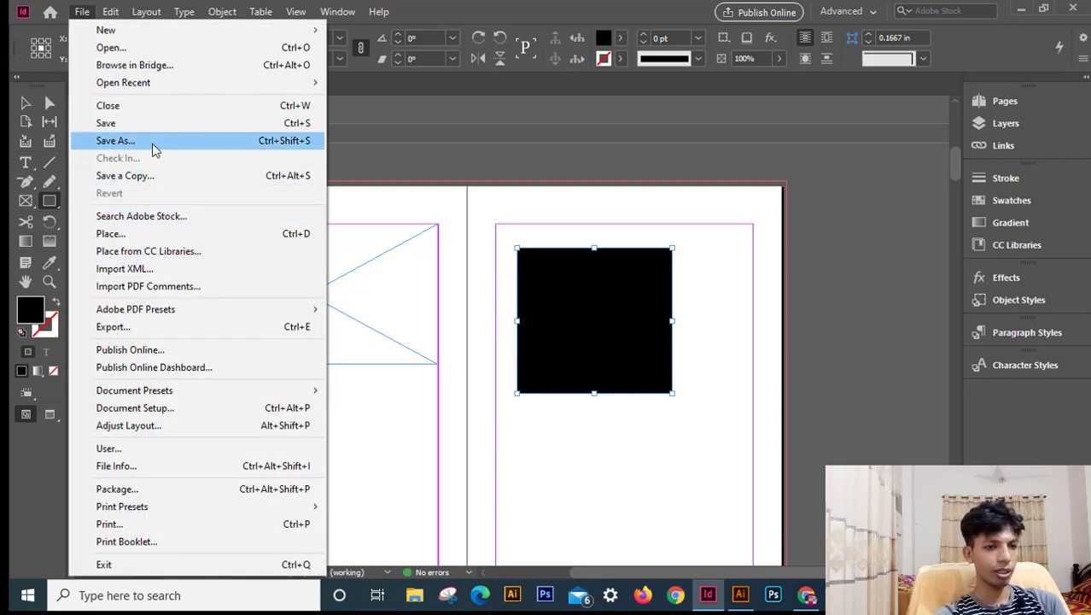
left_click(158, 236)
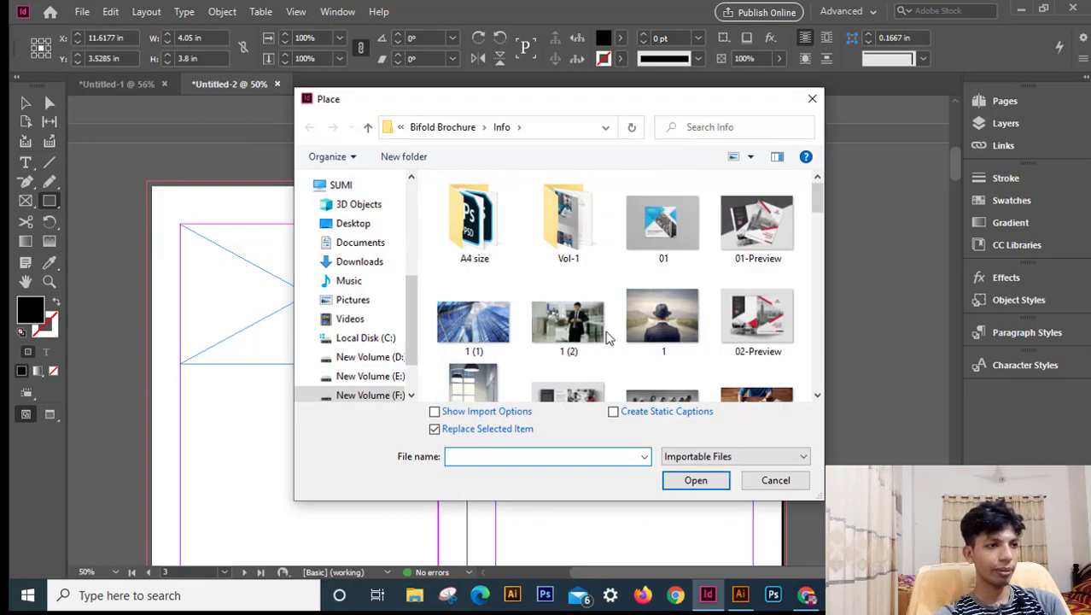
left_click(695, 480)
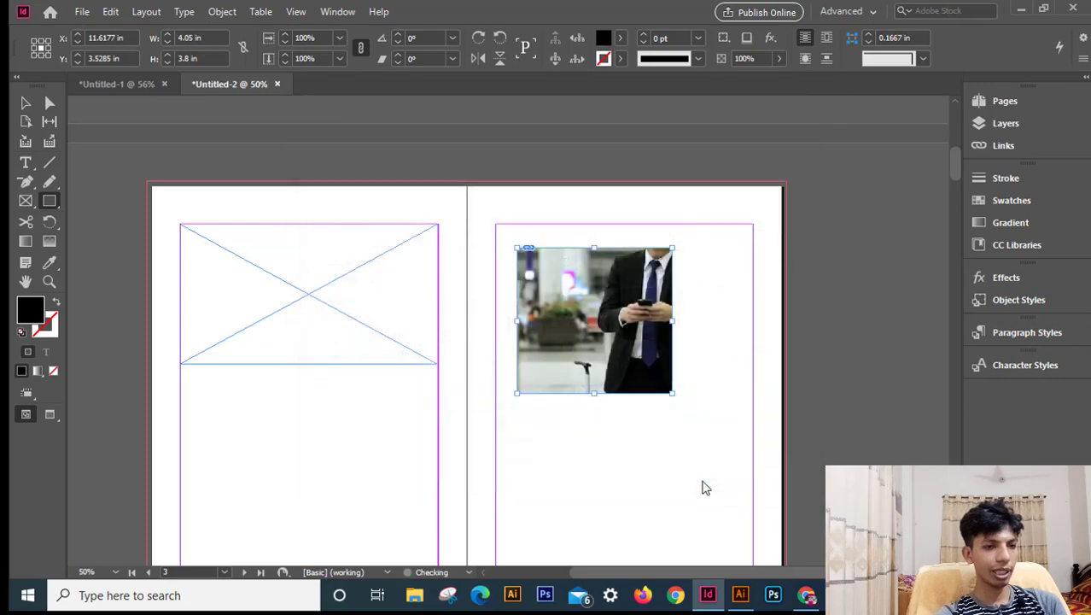
Step: Delete the photo from inside the right-hand page's rectangle, keeping the black frame
left_click(26, 103)
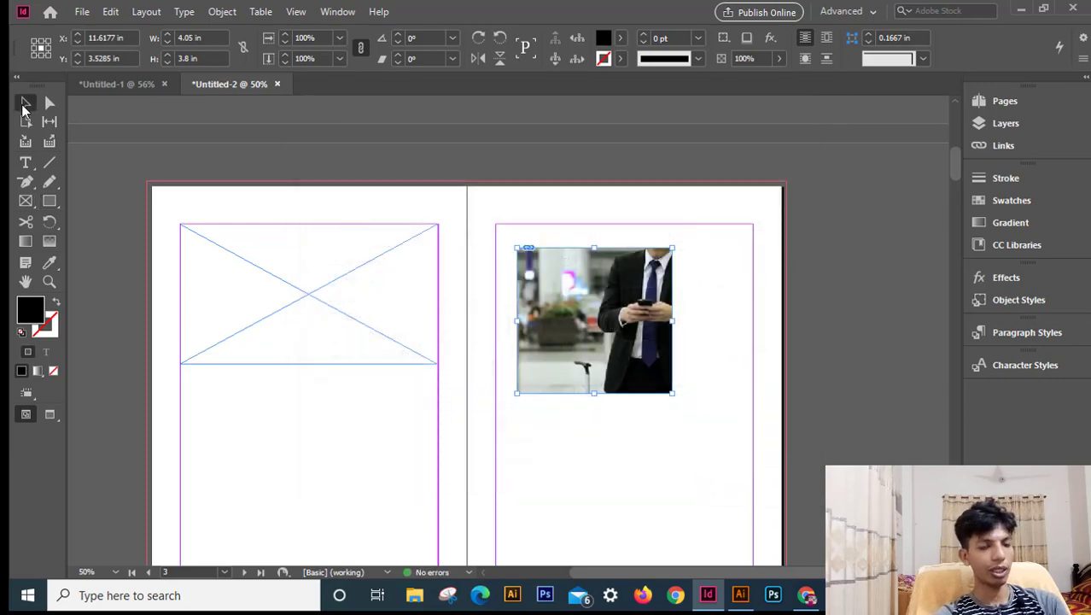
left_click(593, 326)
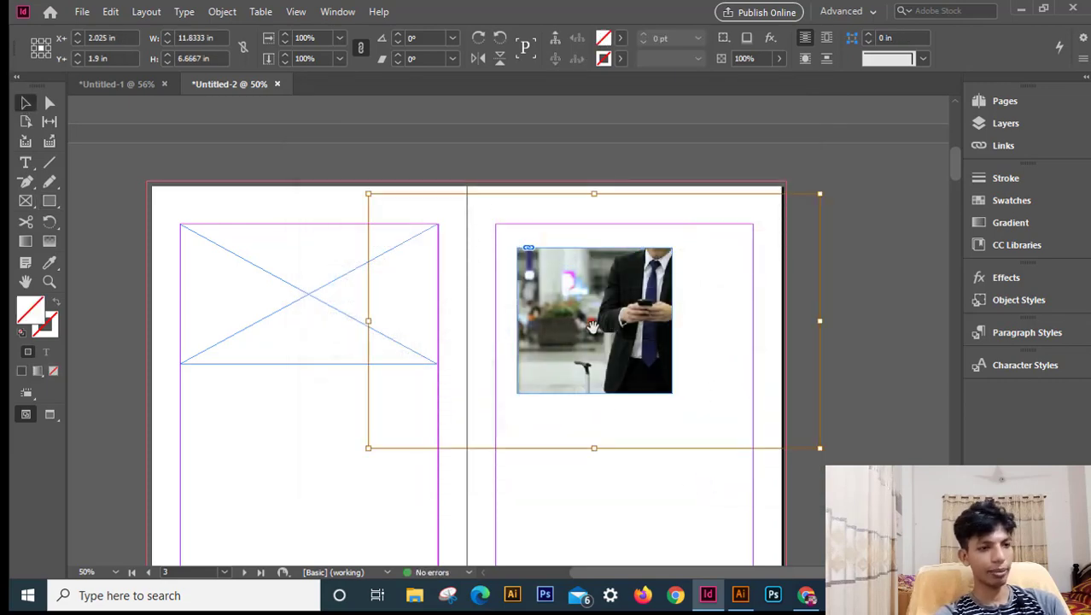
key("Delete")
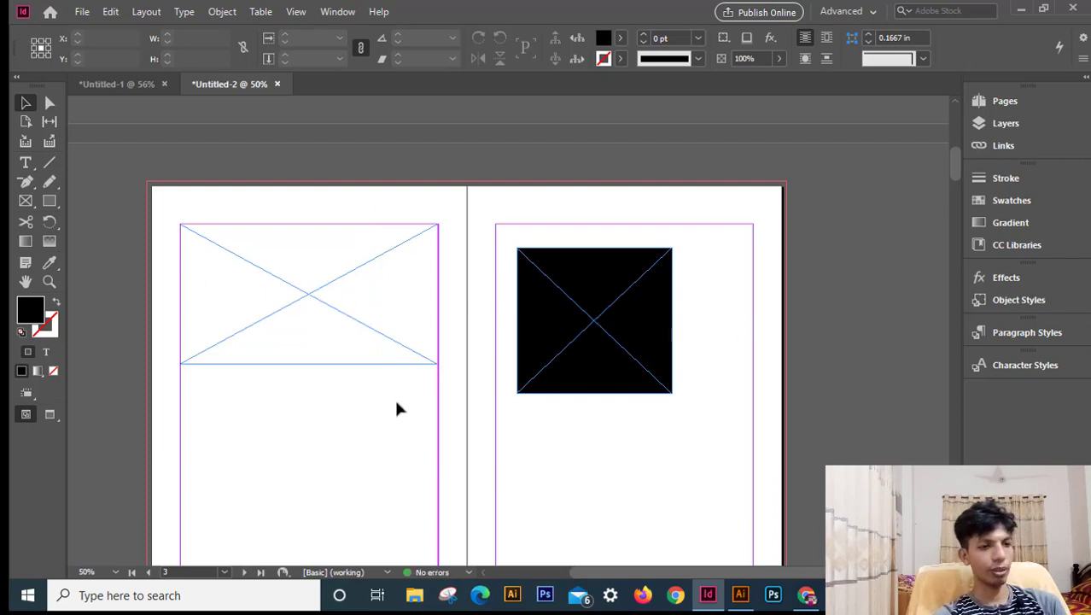
Step: Fill the empty frame on the left-hand page with black and undo the fill
left_click(266, 265)
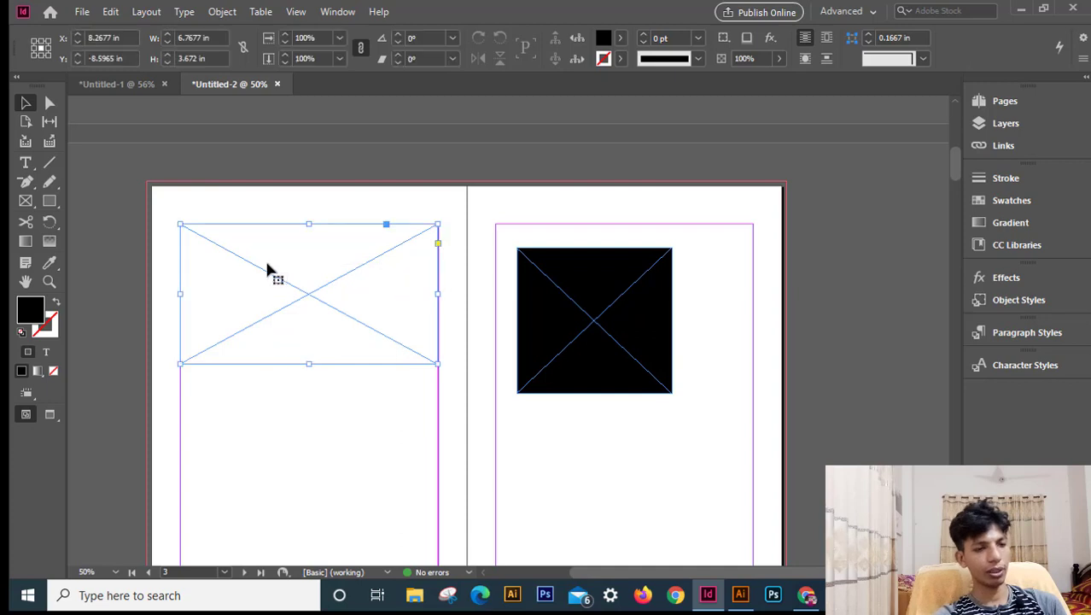
left_click(22, 370)
left_click(287, 426)
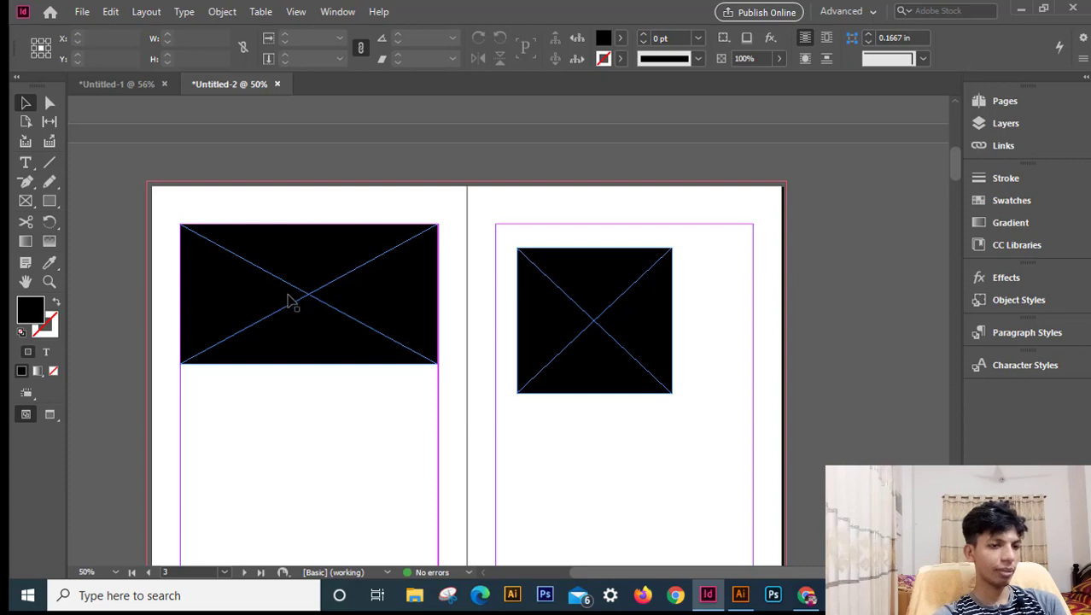
key("ctrl+z")
Step: Delete both frames from the spread
left_click_drag(648, 433, 542, 428)
left_click_drag(277, 418, 385, 414)
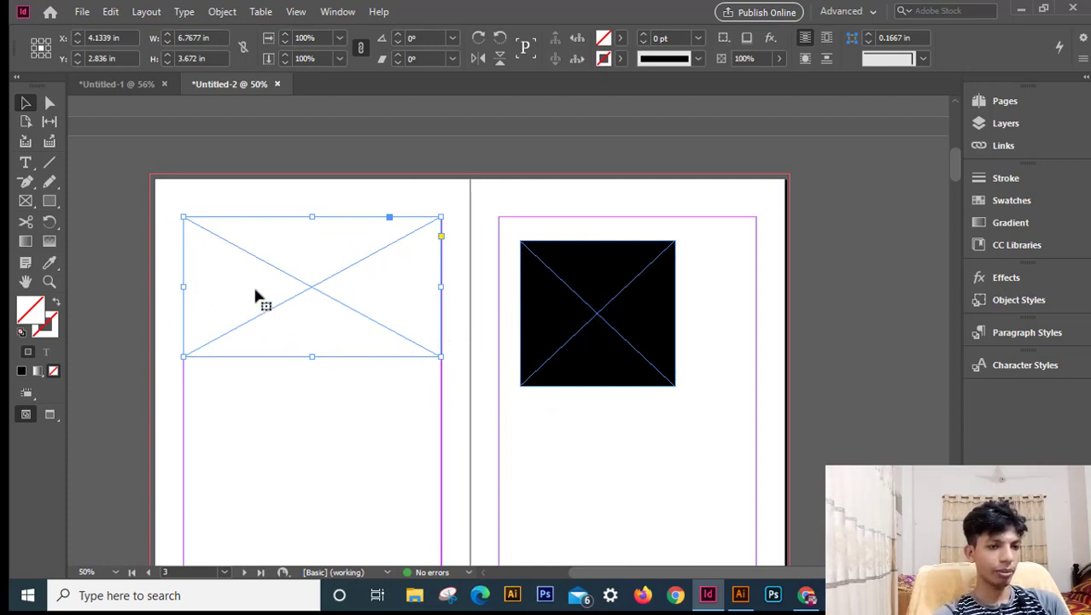
key("ctrl+minus")
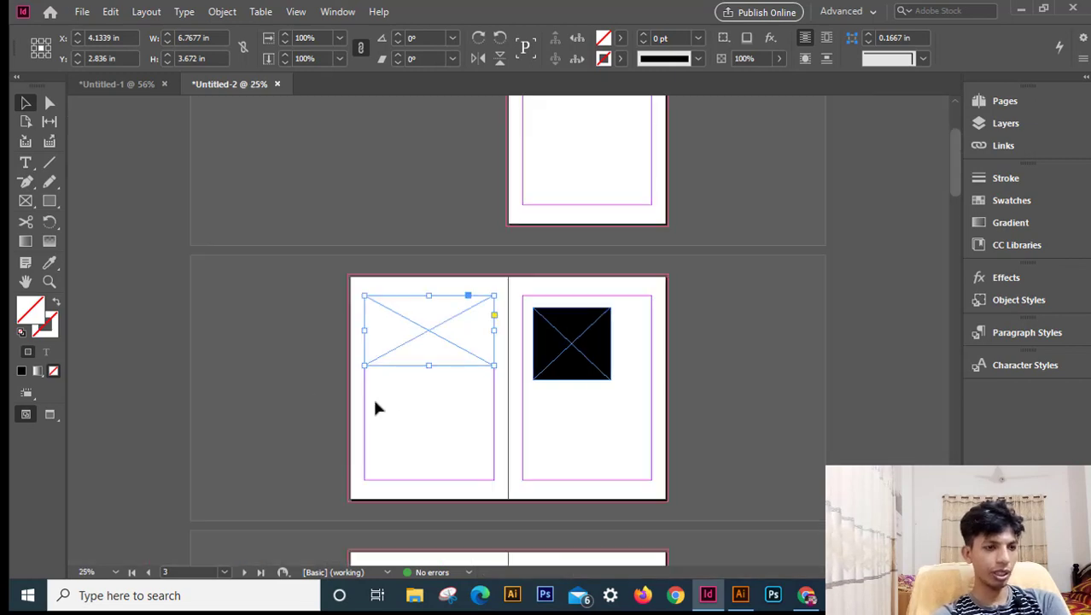
left_click(429, 362)
left_click_drag(560, 365, 358, 402)
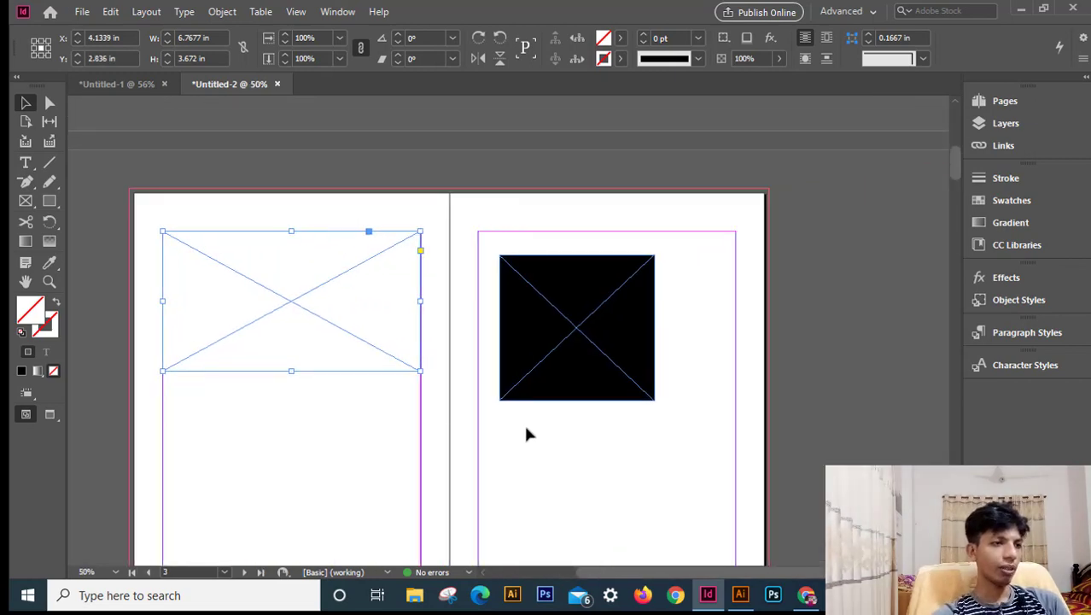
key("ctrl+a")
key("Delete")
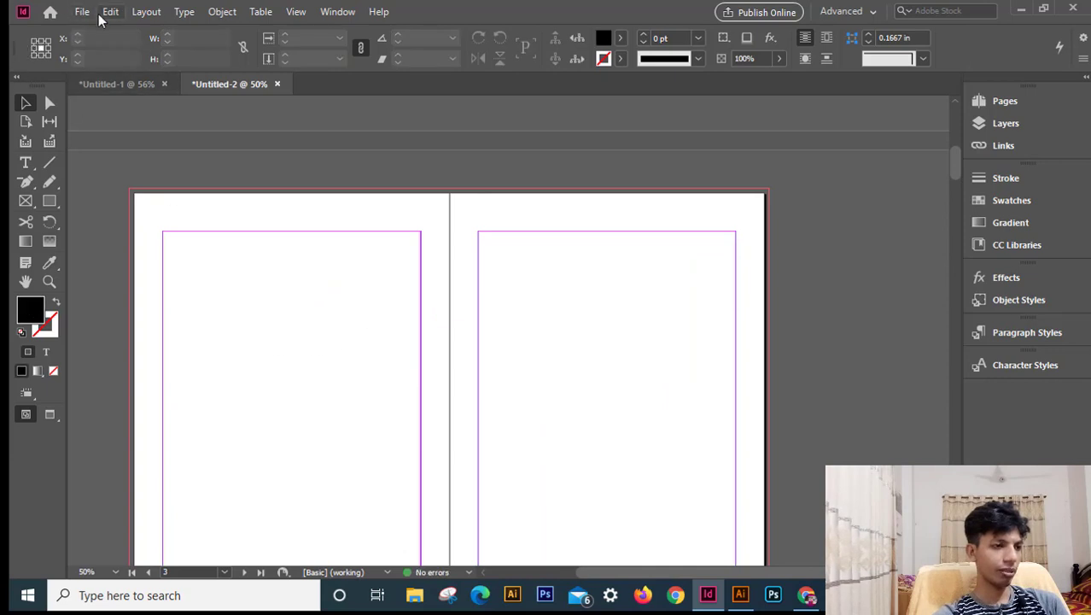
Step: Draw a black rectangle about 2.94 by 3.05 in from the left-hand page's upper-left margin corner
left_click(47, 198)
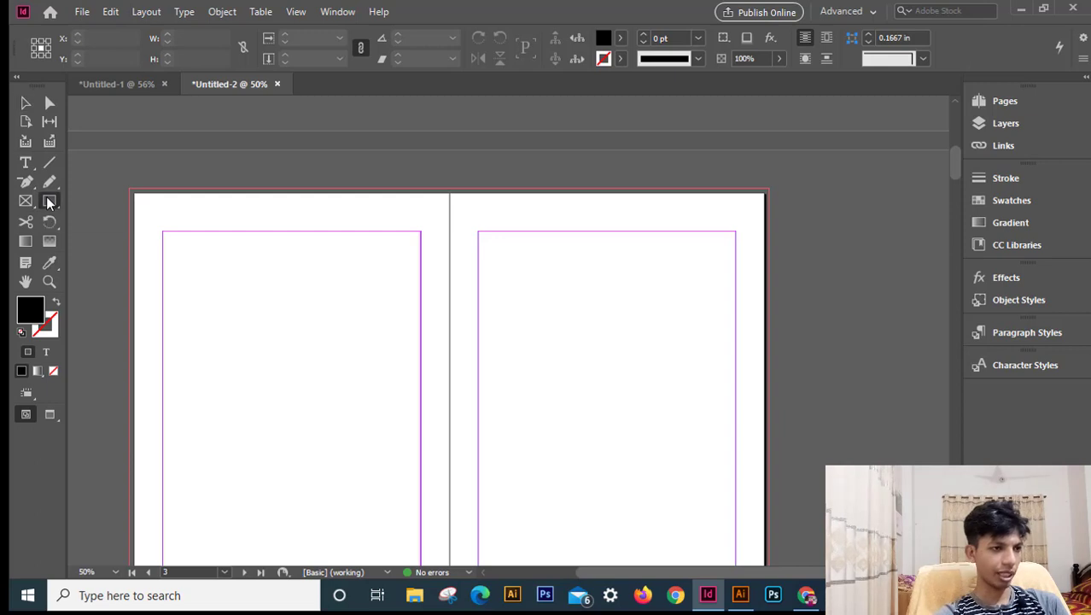
left_click_drag(163, 231, 274, 347)
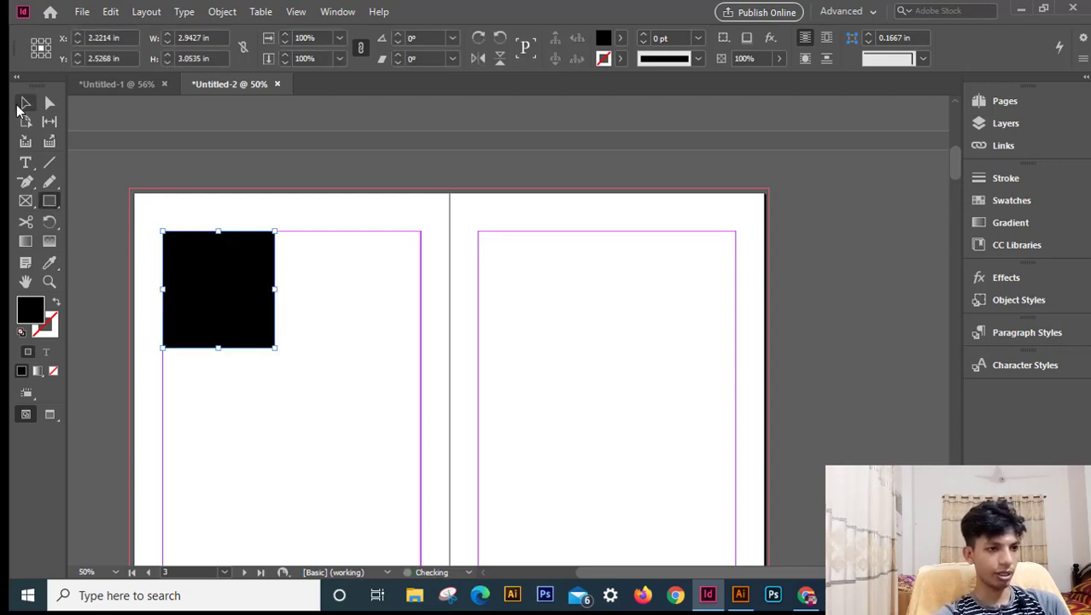
left_click(25, 103)
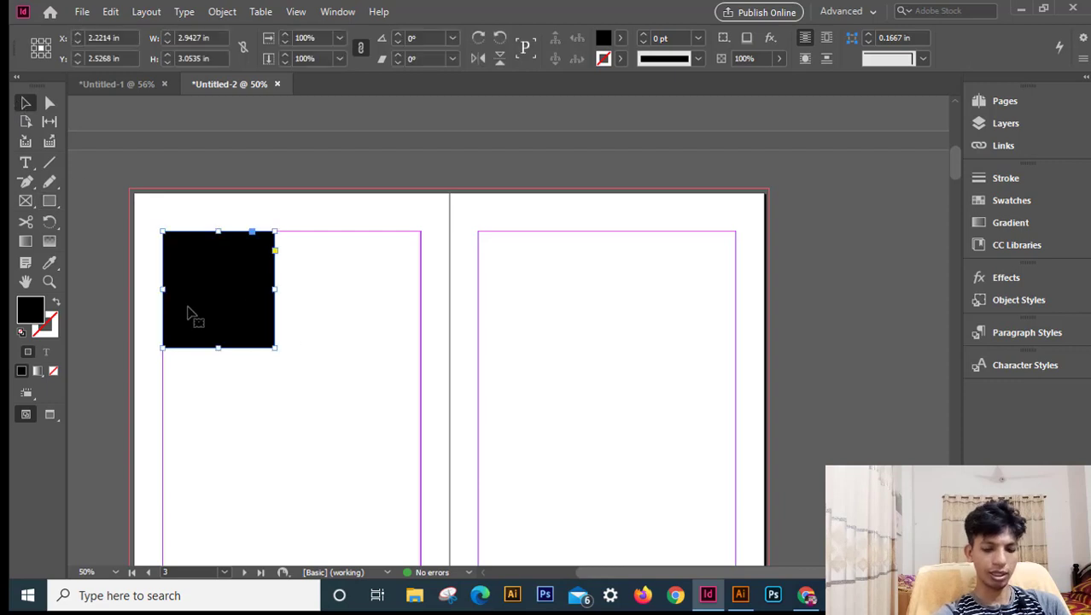
Step: Duplicate the black rectangle across and down the left-hand page to form a grid of two columns and three rows
left_click_drag(188, 312, 325, 346)
left_click(356, 389)
key("ctrl+minus")
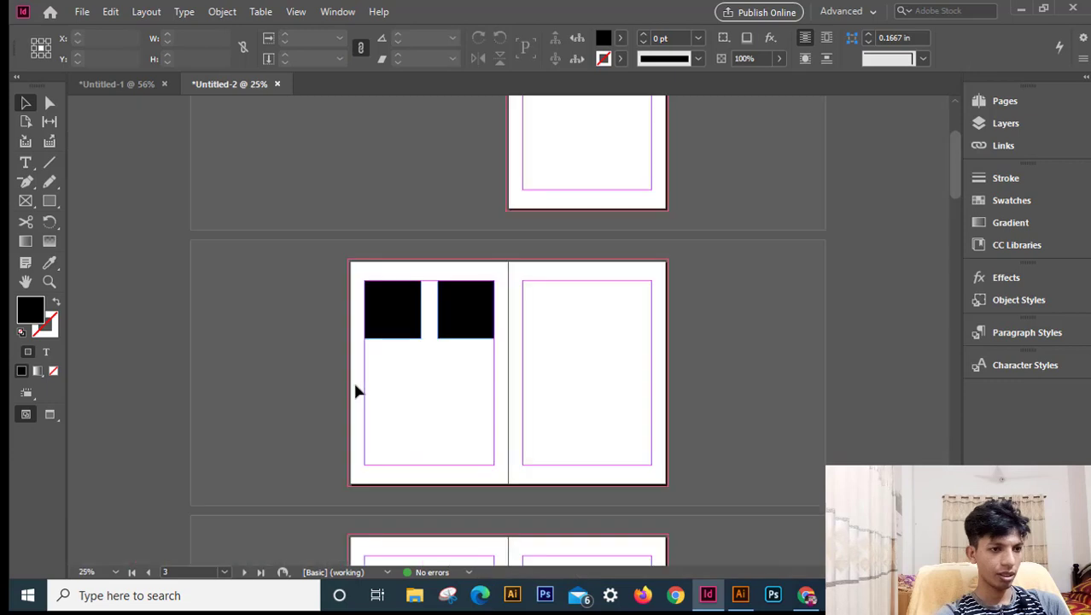
left_click_drag(460, 381, 412, 463)
left_click(544, 403)
left_click(467, 362, "ctrl")
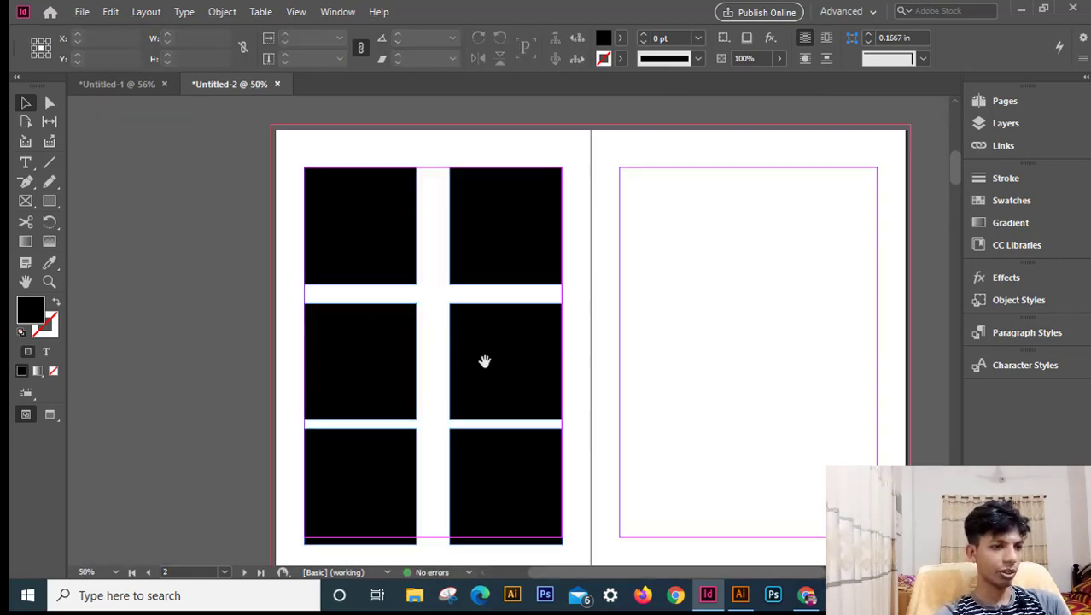
left_click_drag(632, 307, 506, 273)
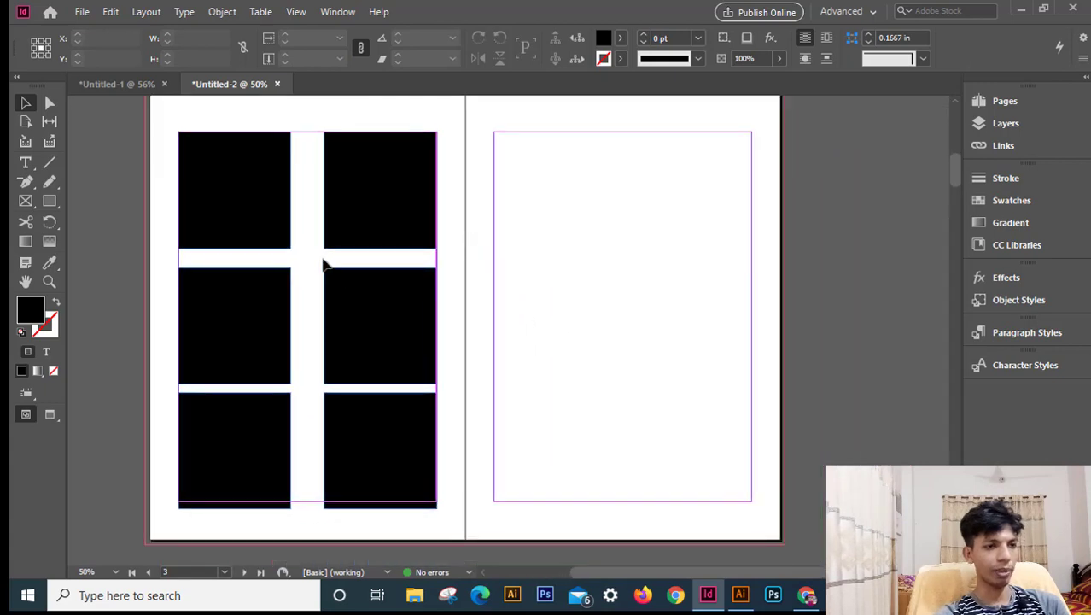
Step: Move the two middle-row rectangles up, leaving a narrow gap below the top row
left_click_drag(221, 333, 228, 322)
left_click_drag(420, 332, 414, 321)
left_click(498, 301)
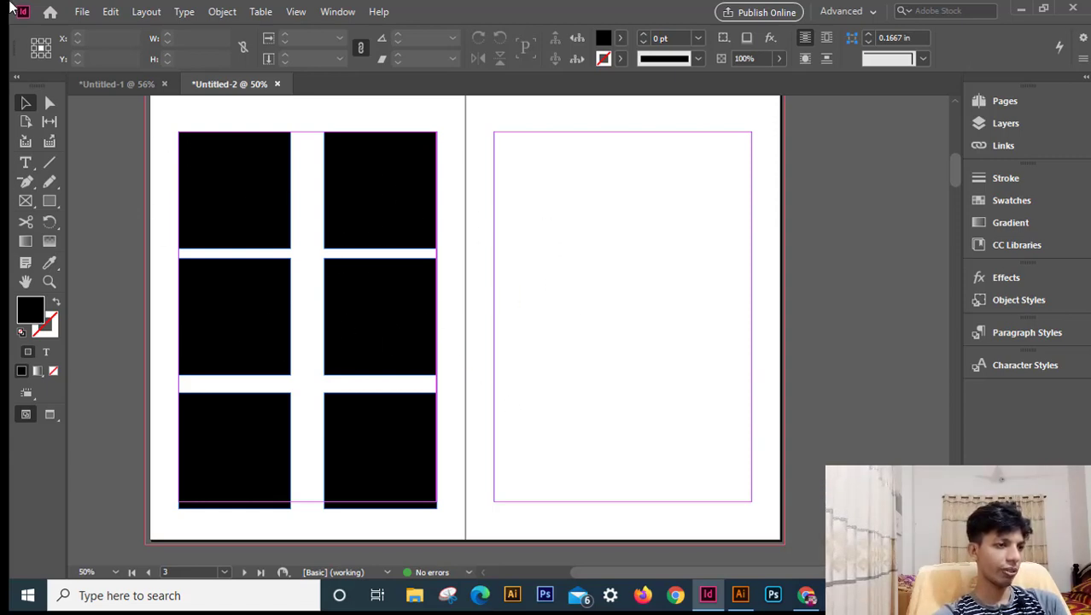
Step: Load the images 1 (2), 1, 4, 2, 5 and 6 from the Info folder for placing
left_click(82, 10)
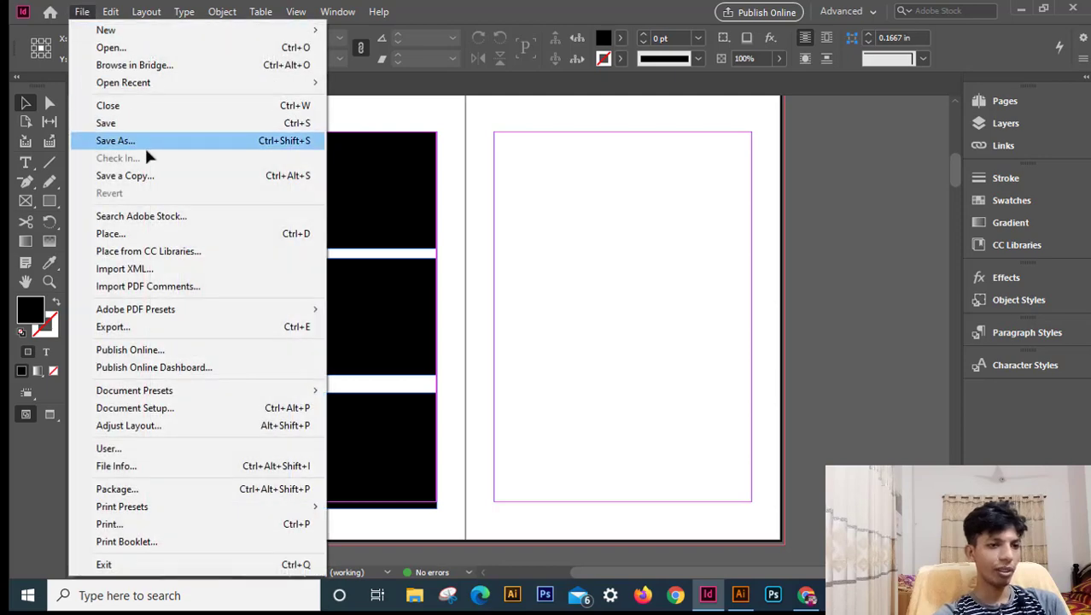
left_click(196, 236)
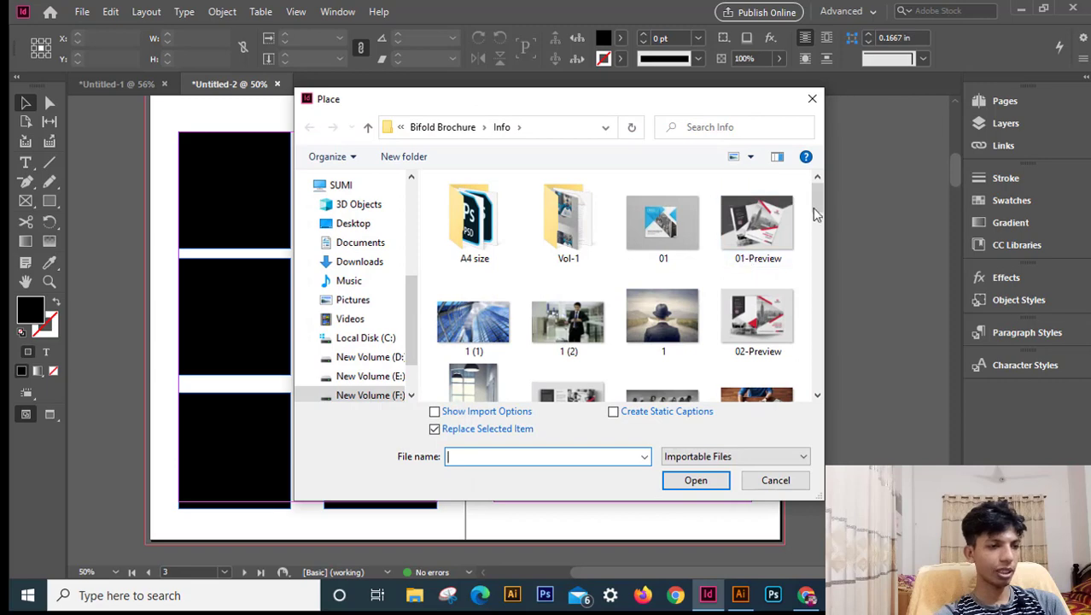
mouse_move(818, 201)
left_mouse_down()
mouse_move(824, 228)
mouse_move(825, 214)
left_mouse_up()
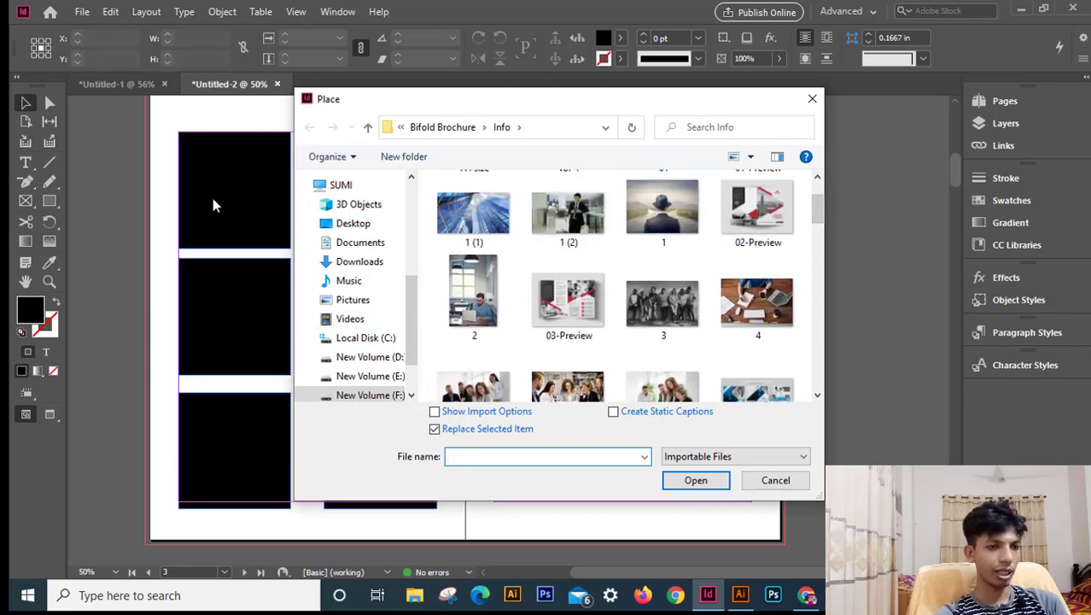
scroll(649, 220, "up", 1)
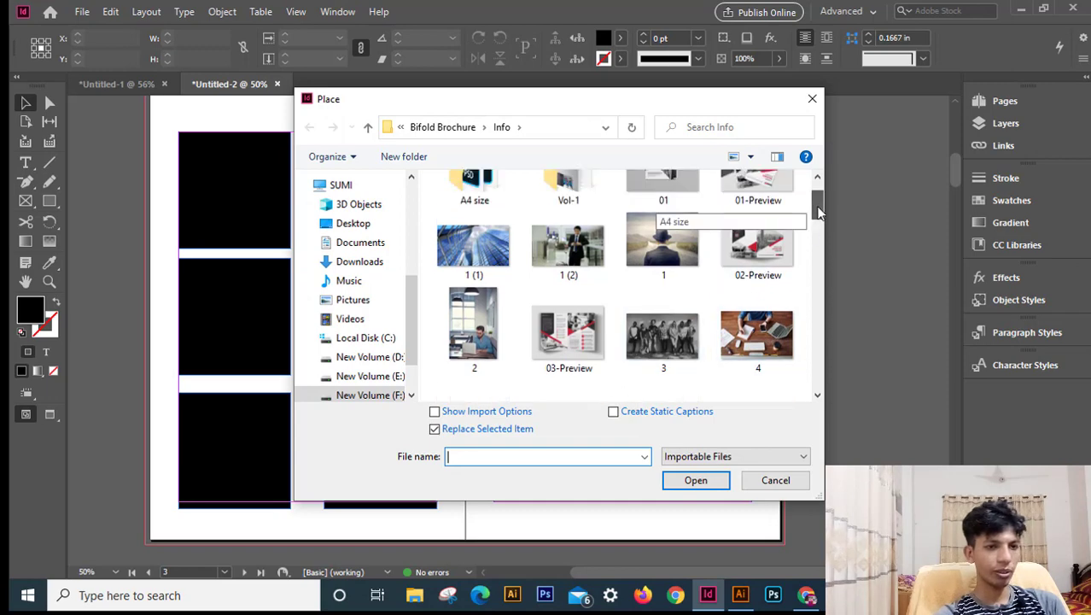
left_click(577, 286)
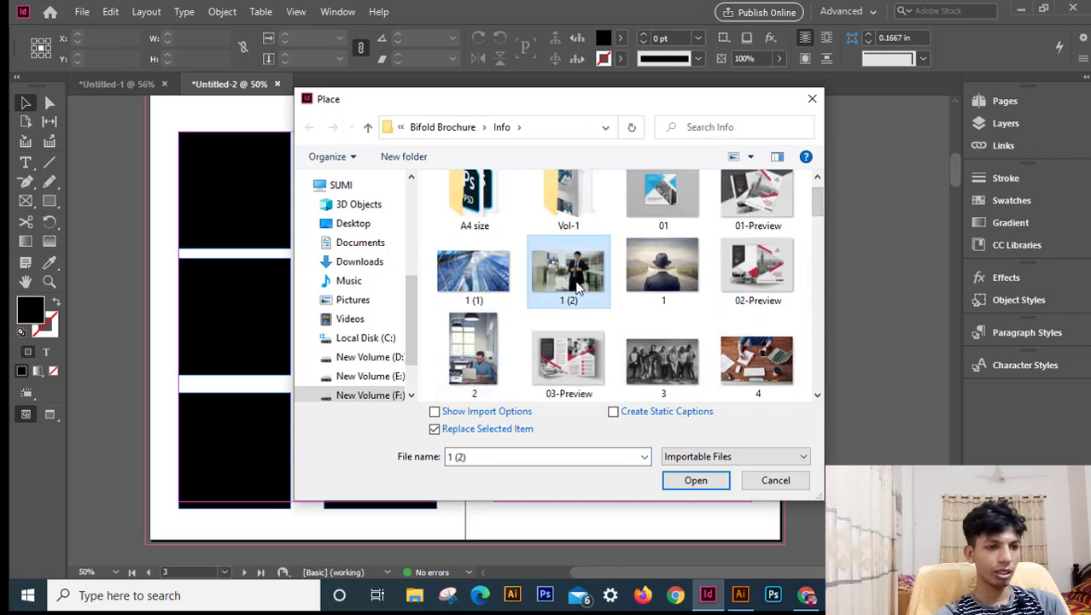
left_click(647, 273, "ctrl")
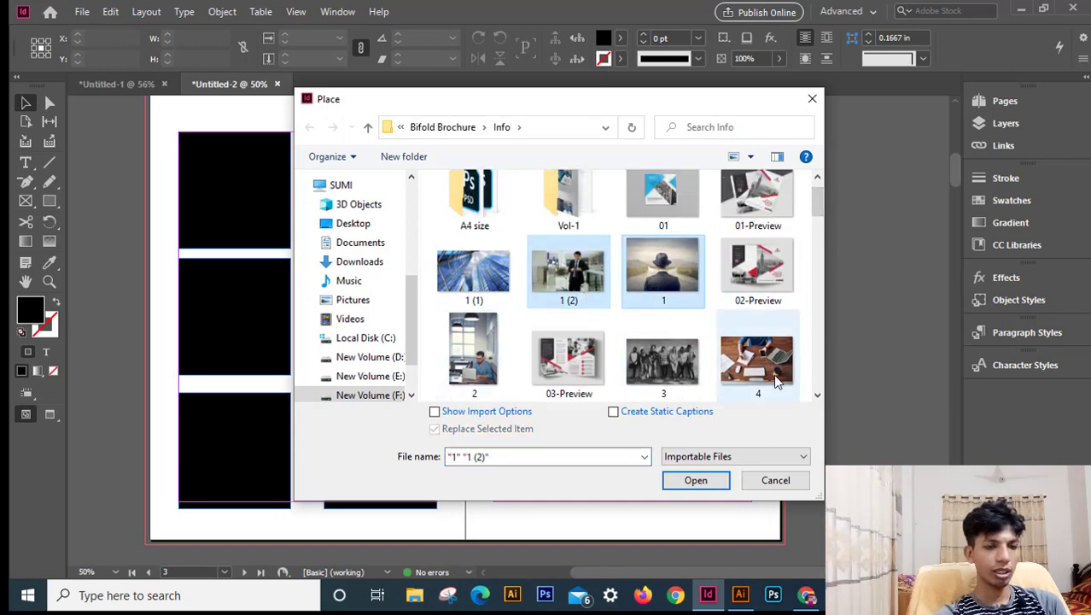
left_click(758, 366, "ctrl")
left_click(481, 365, "ctrl")
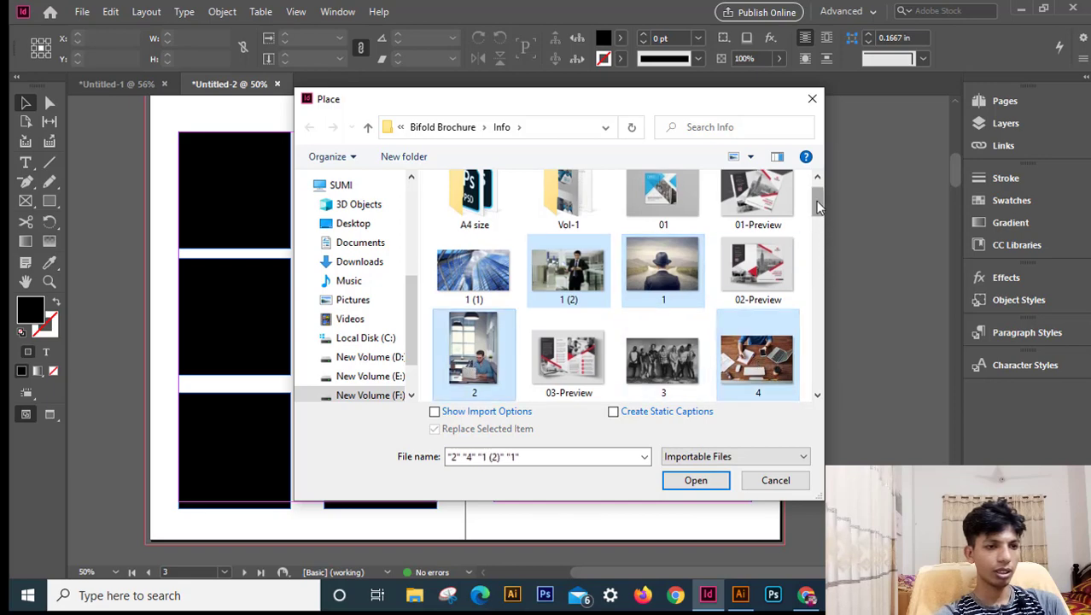
left_click_drag(817, 205, 821, 223)
left_click(479, 318, "ctrl")
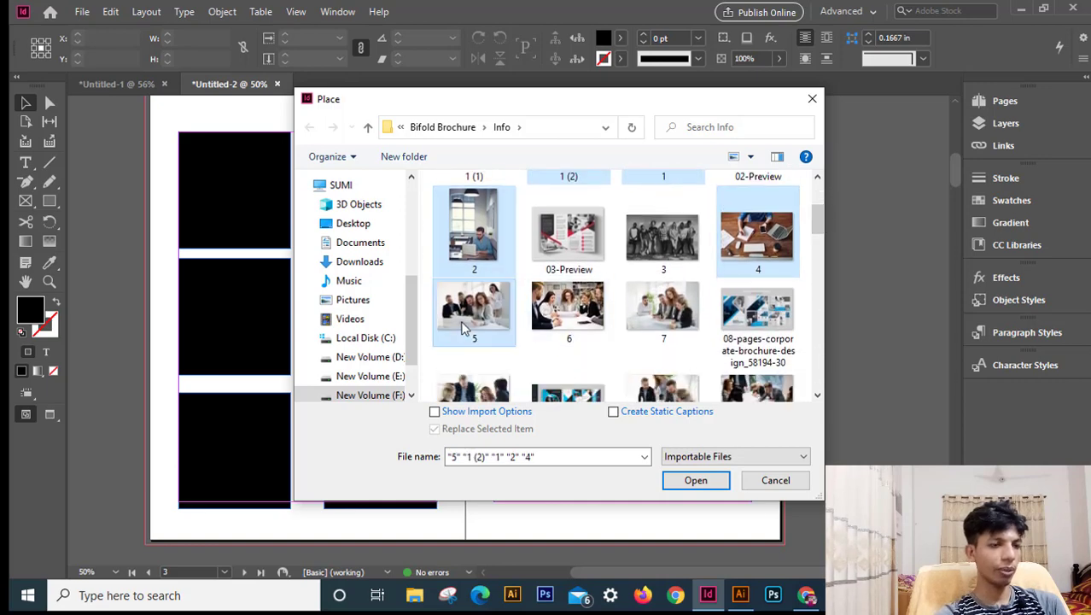
left_click(567, 316, "ctrl")
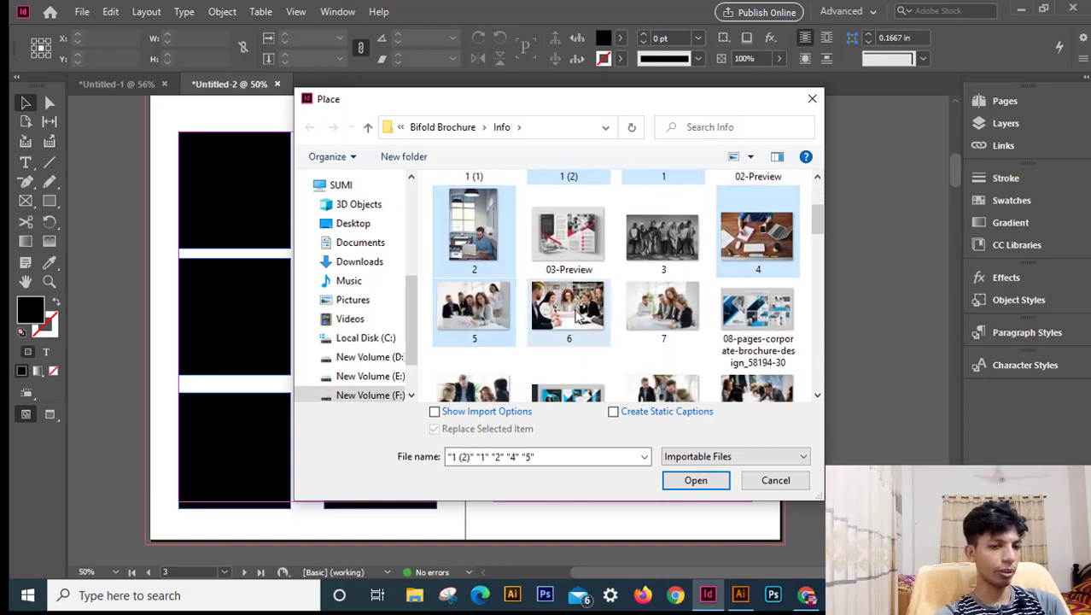
left_click(693, 481)
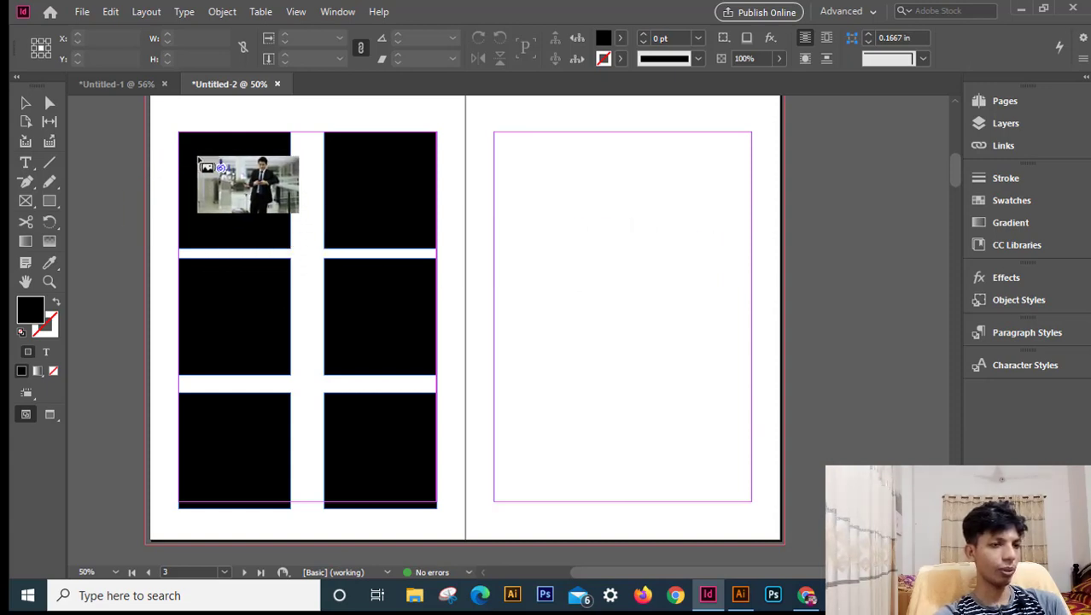
Step: Place the six loaded images one by one into the black rectangles, row by row from the upper left
left_click_drag(176, 153, 177, 155)
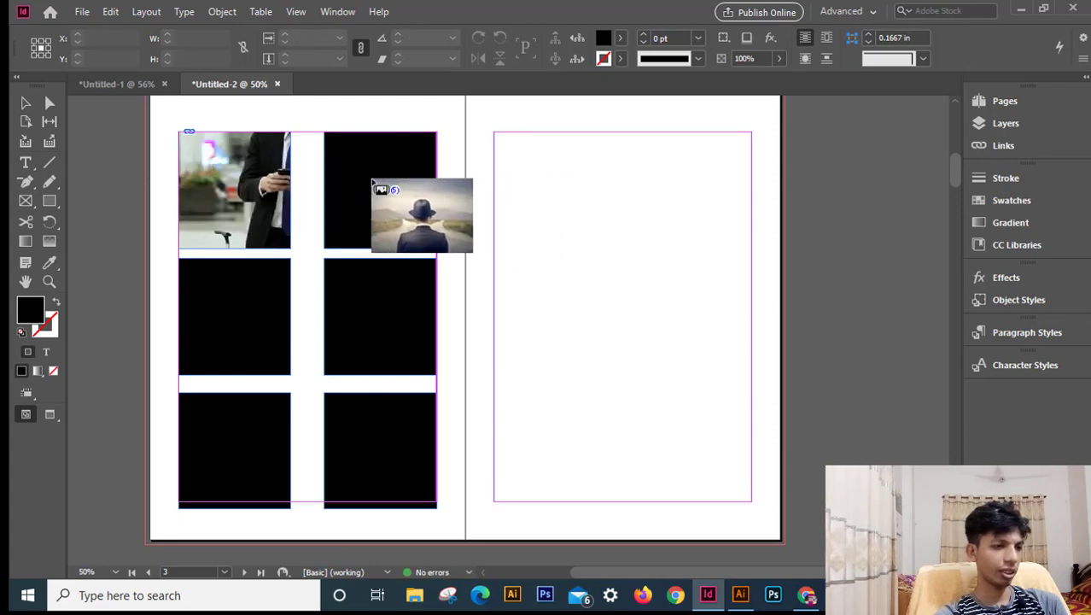
left_click_drag(336, 151, 337, 152)
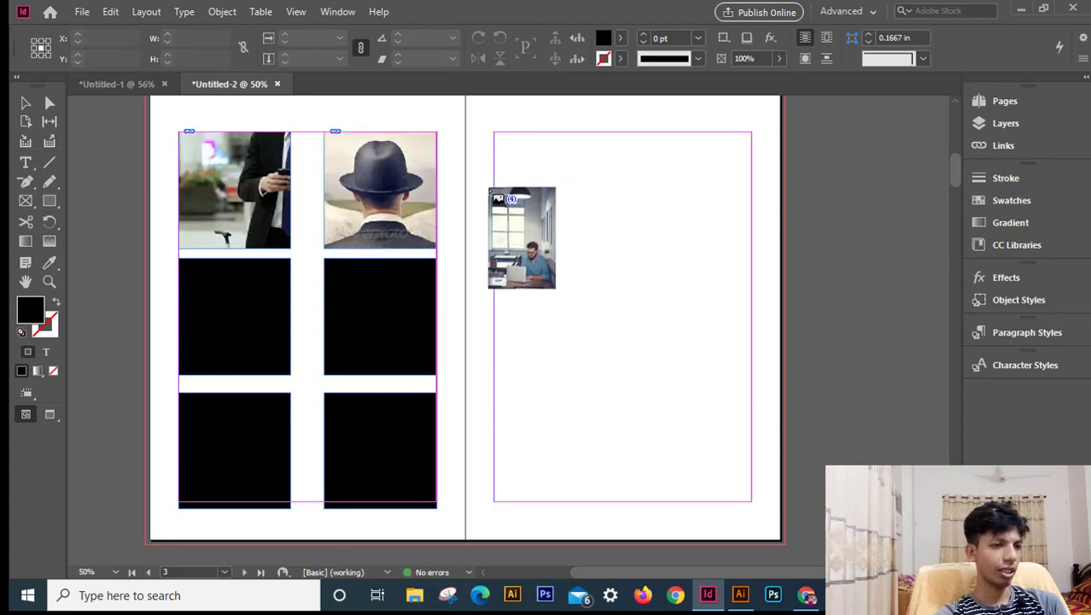
left_click(205, 276)
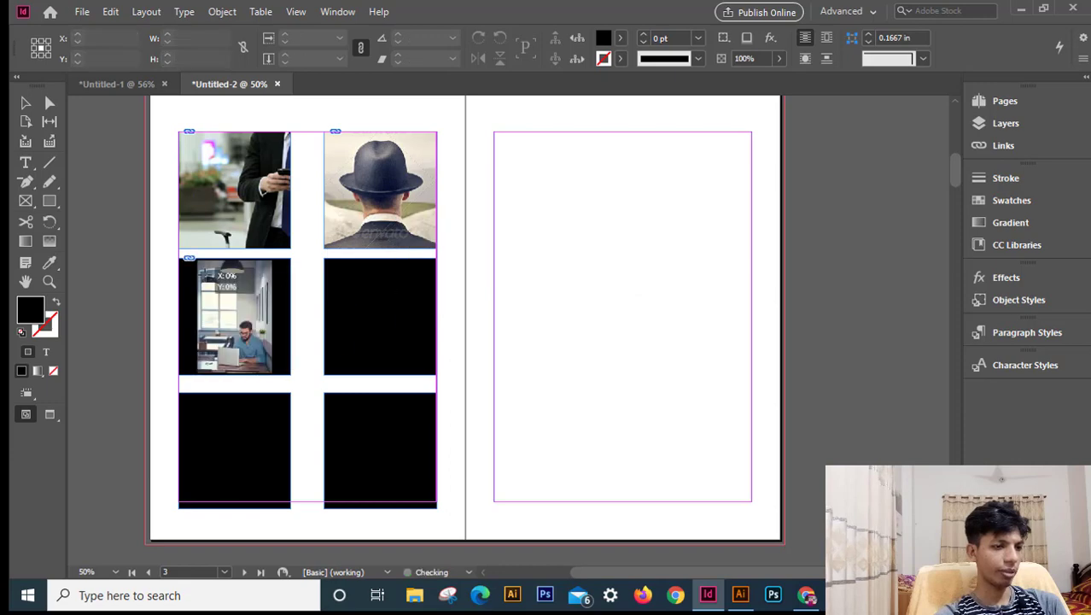
left_click(359, 294)
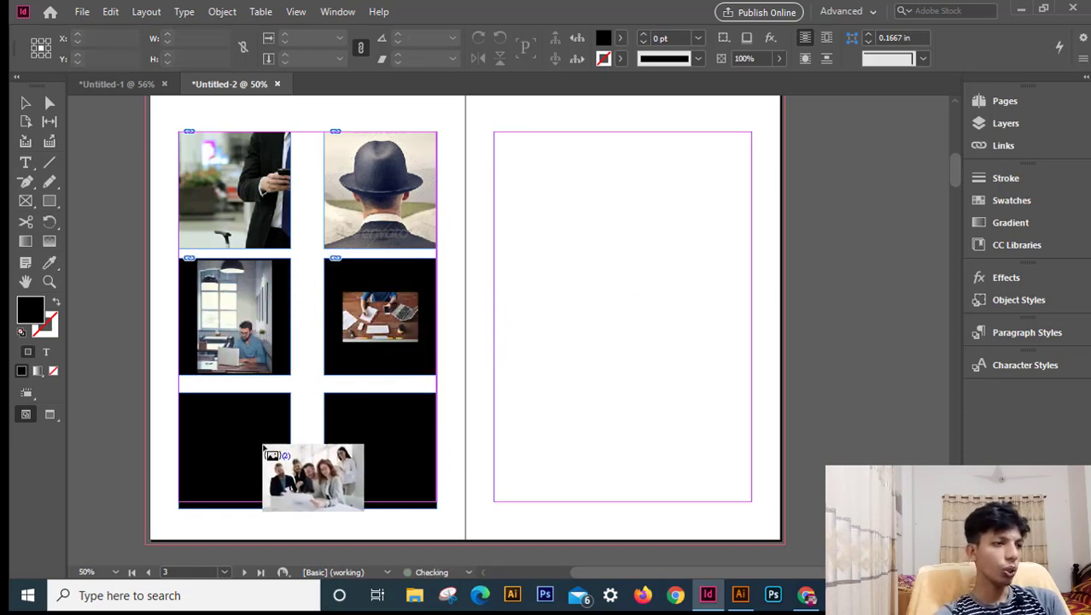
left_click(207, 416)
left_click(359, 418)
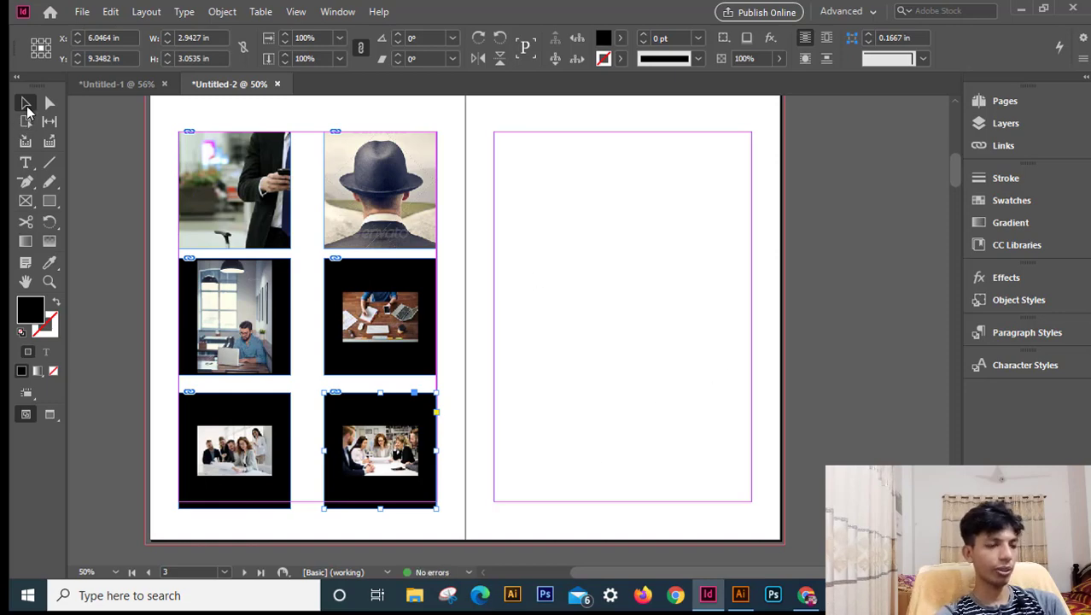
left_click(520, 251)
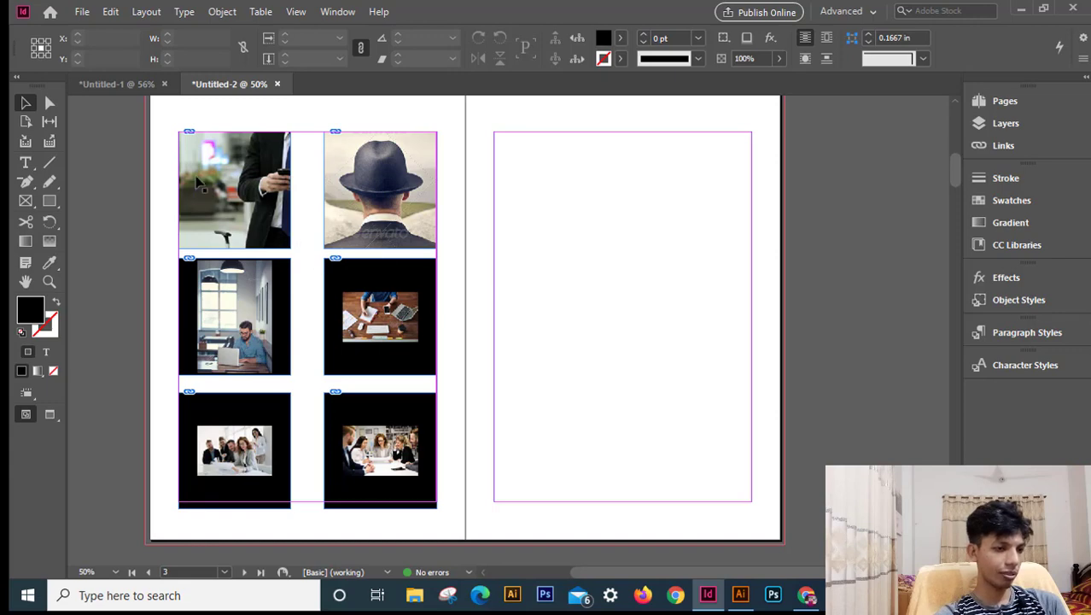
Step: Place image 6 at the right-hand page's upper-left margin corner, about 6.94 by 4.62 in, instead of in the grid's lower-right rectangle
left_click_drag(536, 256, 465, 264)
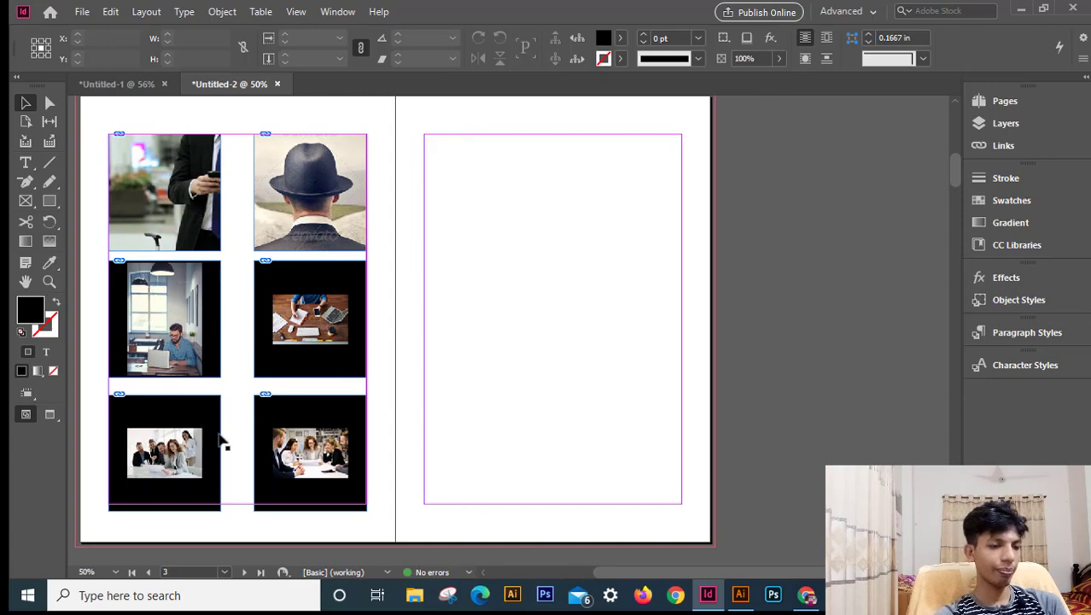
left_click_drag(245, 441, 451, 311)
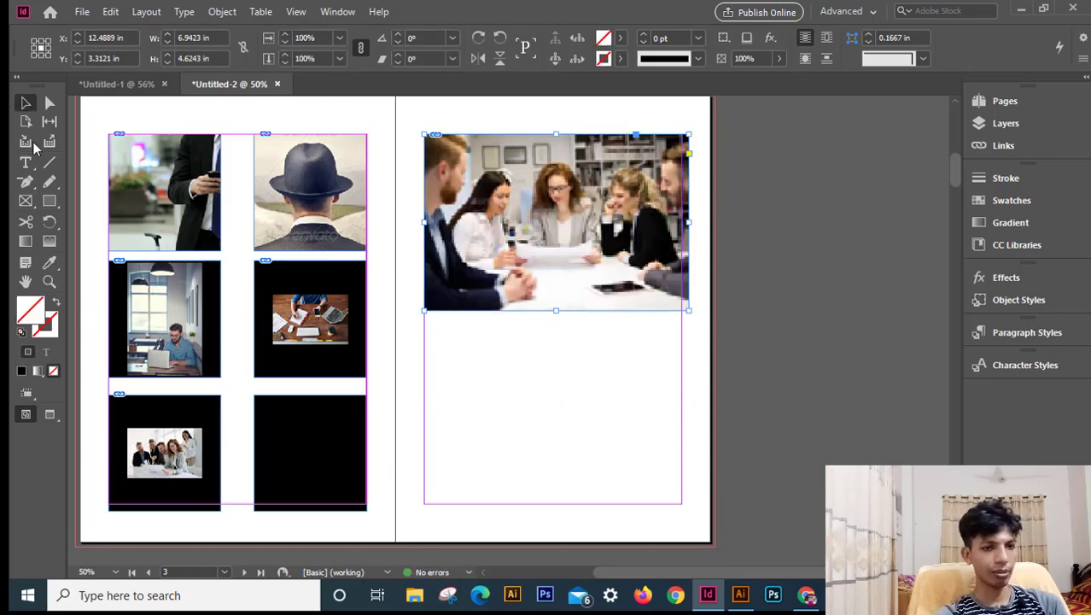
left_click(514, 363)
key("space")
left_click_drag(462, 378, 550, 421)
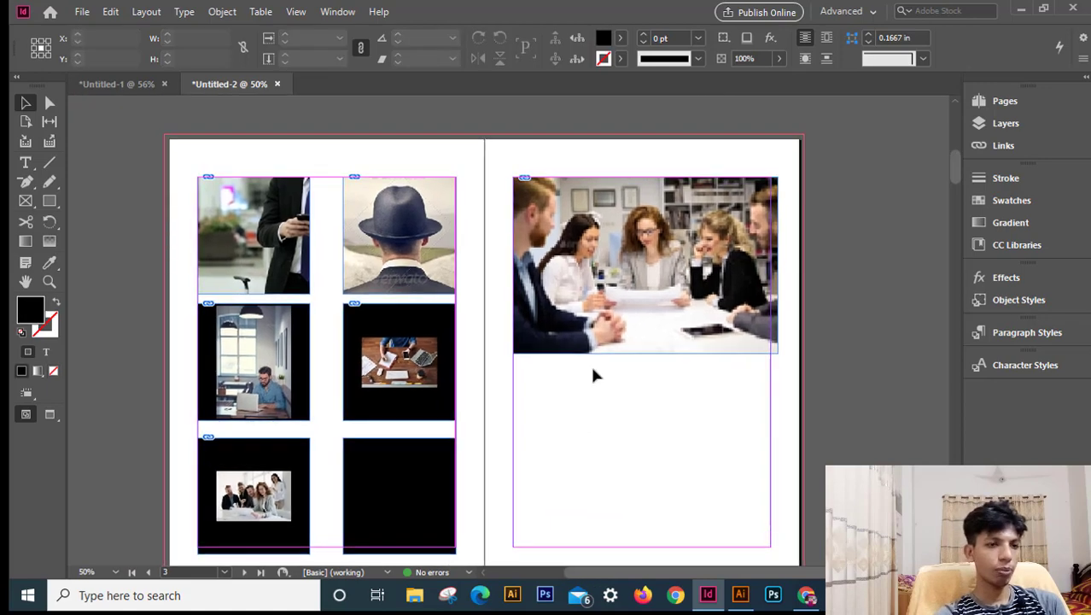
Step: Move the right-hand page's image to the spine and extend its frame past the picture to the right margin and downward
left_click_drag(655, 310, 630, 322)
left_click(702, 401)
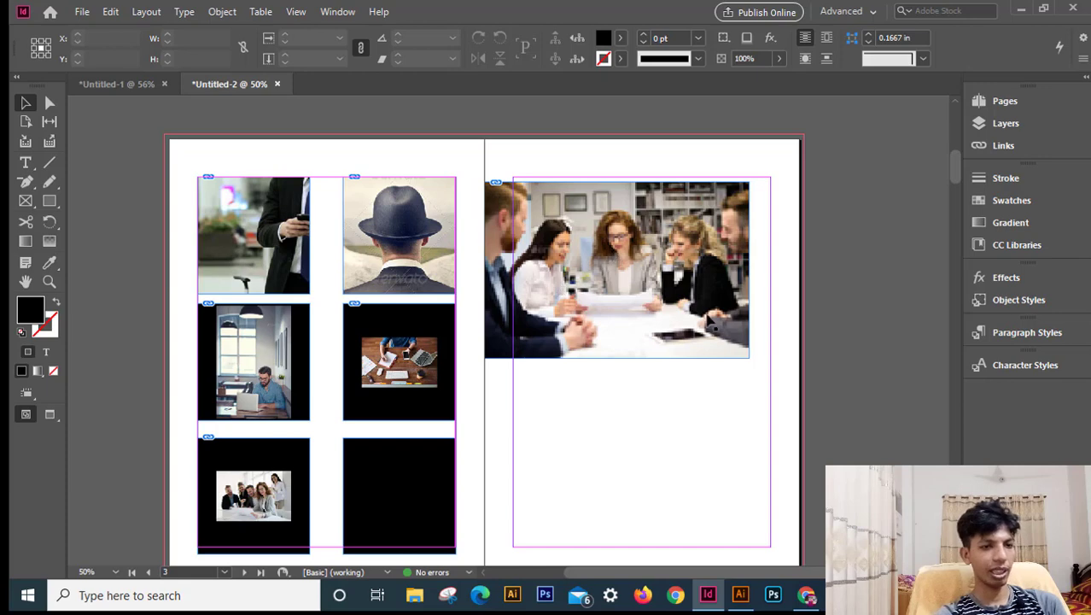
left_click(750, 358)
left_click_drag(750, 358, 769, 383)
left_click(666, 439)
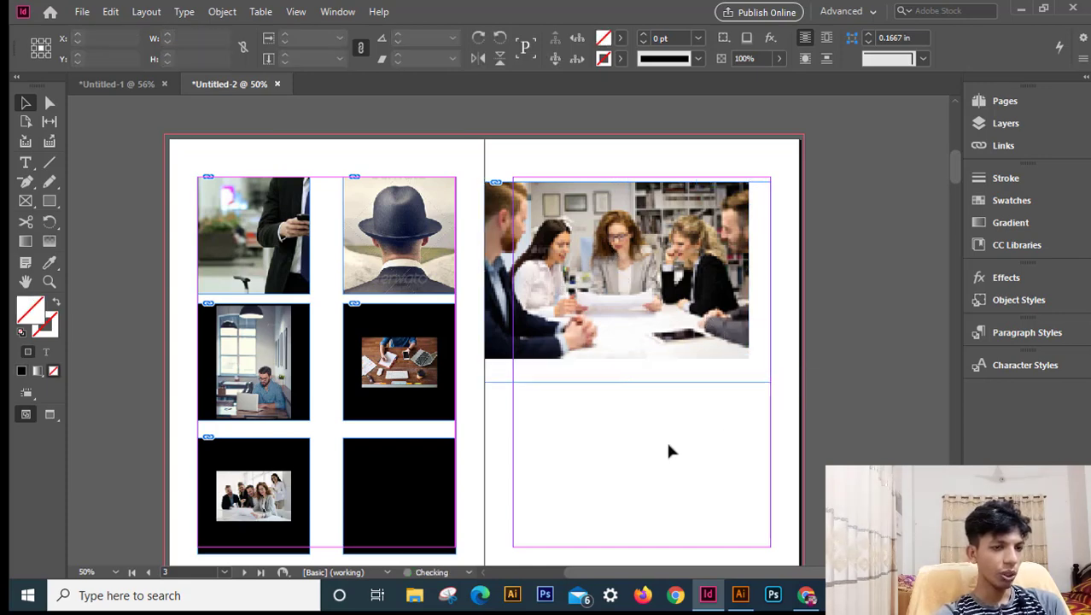
Step: Raise the bottom edge of the right-hand page's image frame until only a thin strip remains below the picture
left_click(621, 314)
left_click_drag(626, 379, 625, 362)
left_click(629, 418)
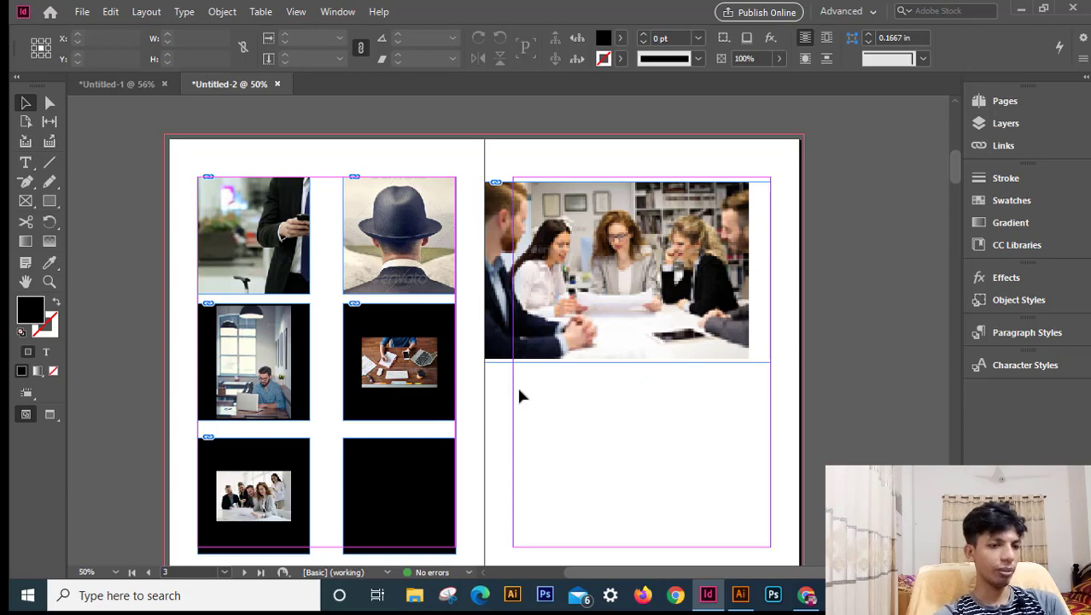
left_click_drag(703, 427, 630, 394)
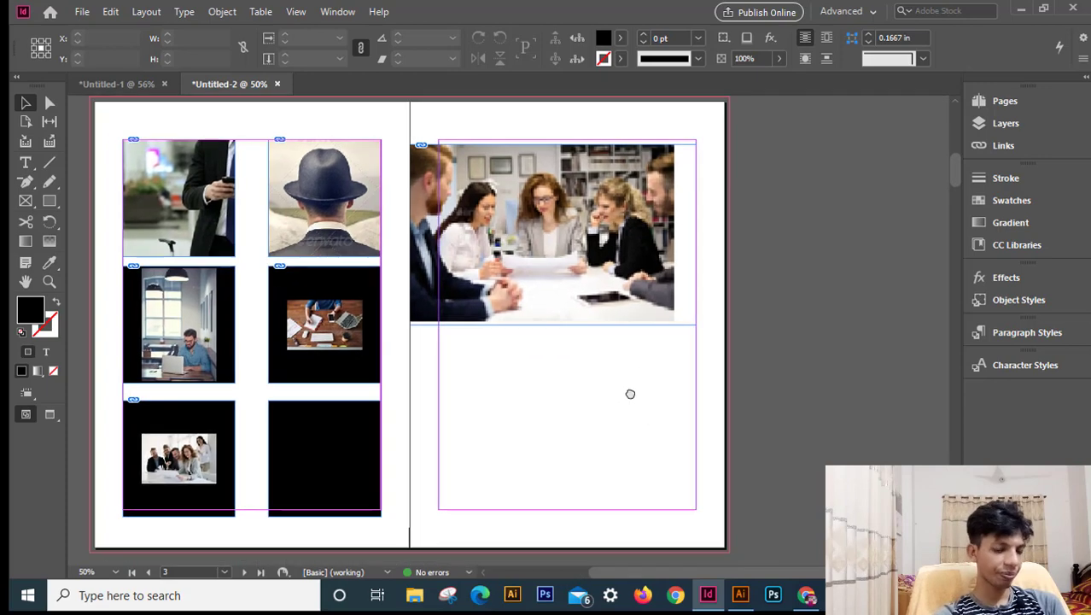
left_click_drag(488, 390, 530, 397)
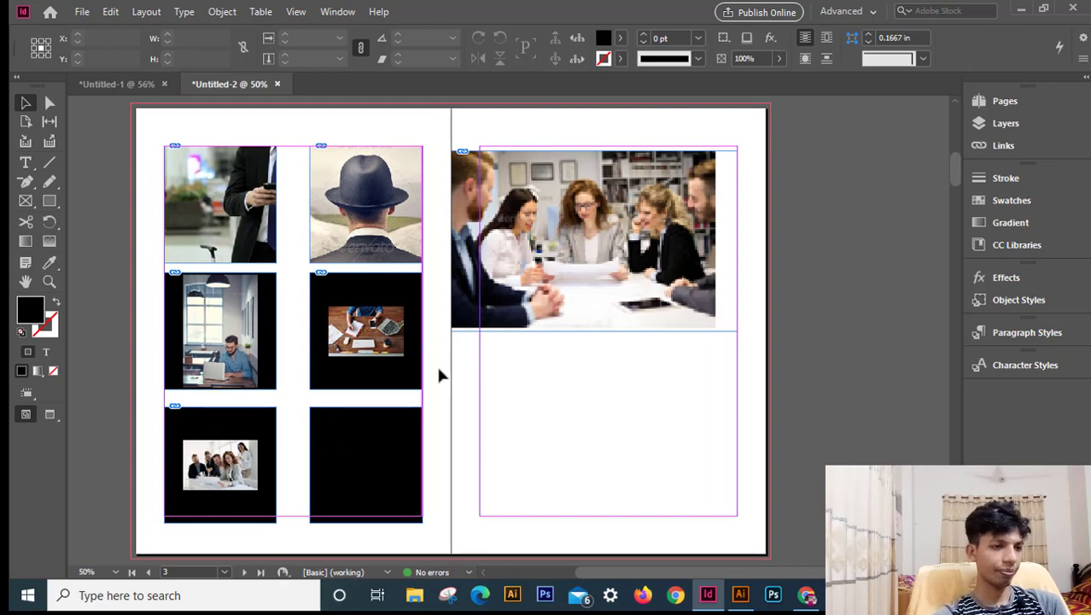
scroll(438, 373, "down", 2)
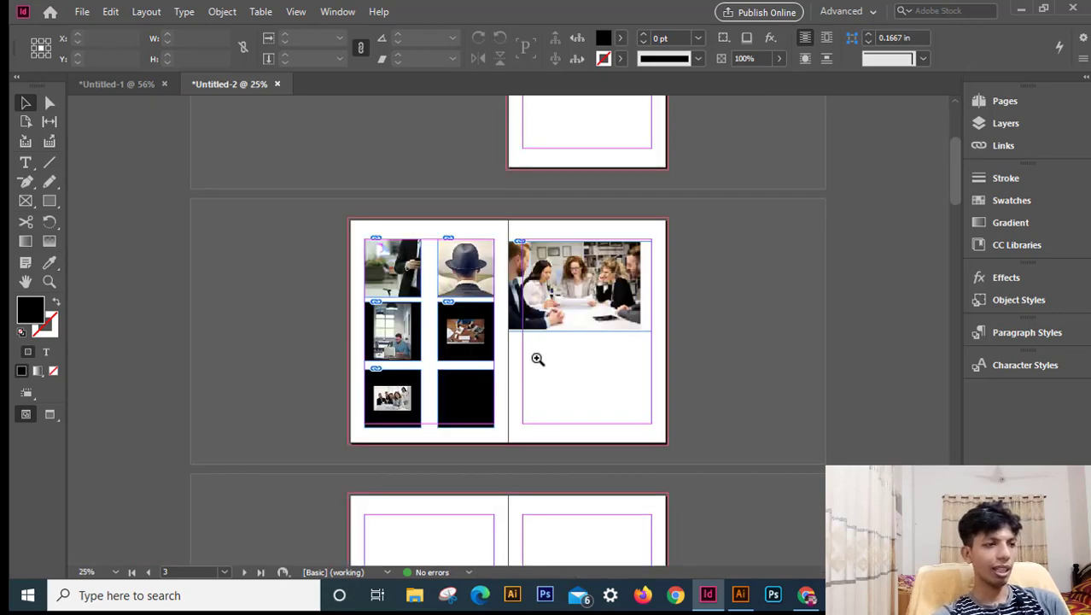
left_click(509, 349)
left_click_drag(603, 334, 512, 360)
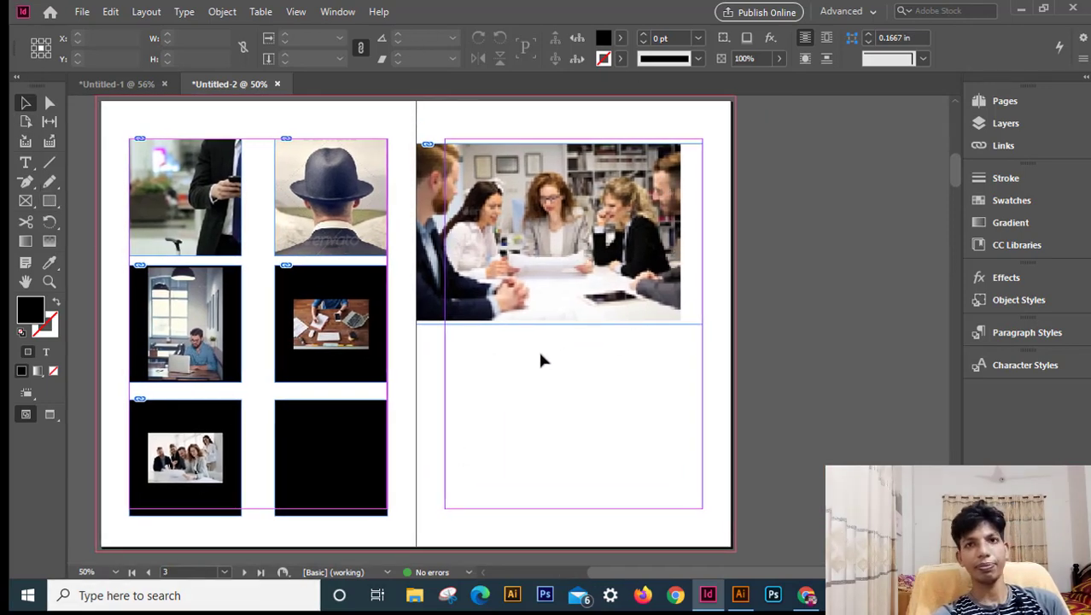
left_click_drag(585, 362, 573, 395)
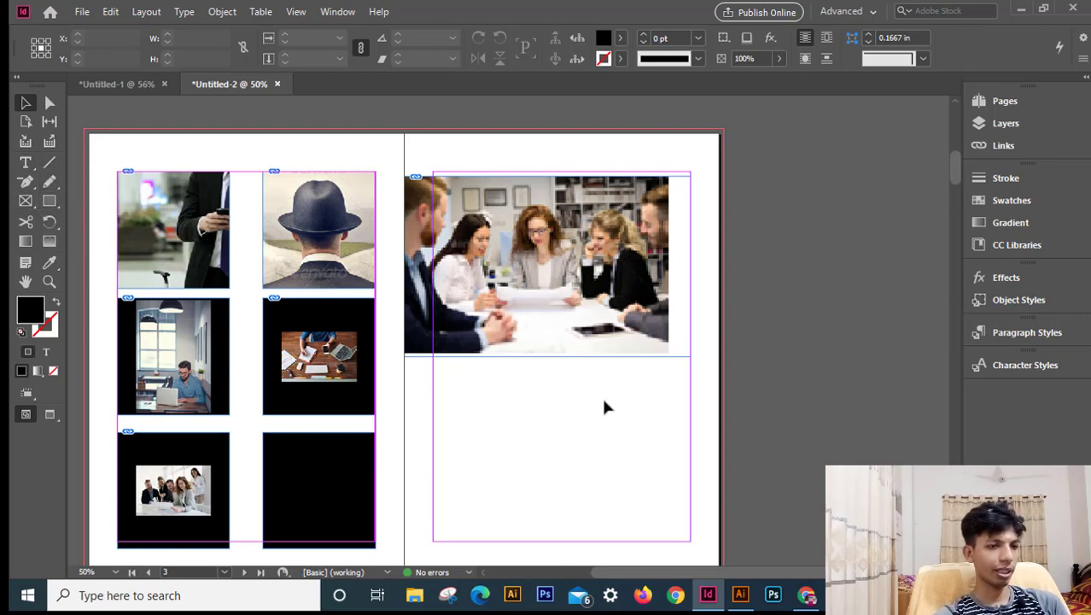
left_click_drag(532, 414, 527, 393)
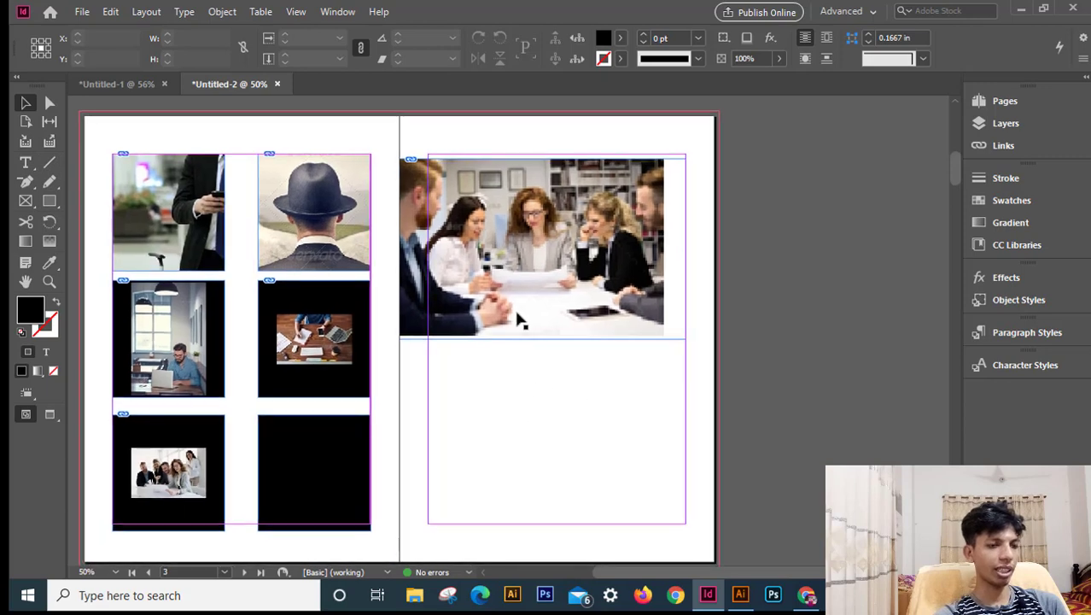
Step: Trim the image frame's bottom edge to the picture and move the framed image up to the right-hand page's top margin
left_click(516, 314)
left_click_drag(543, 339, 543, 335)
left_click(512, 365)
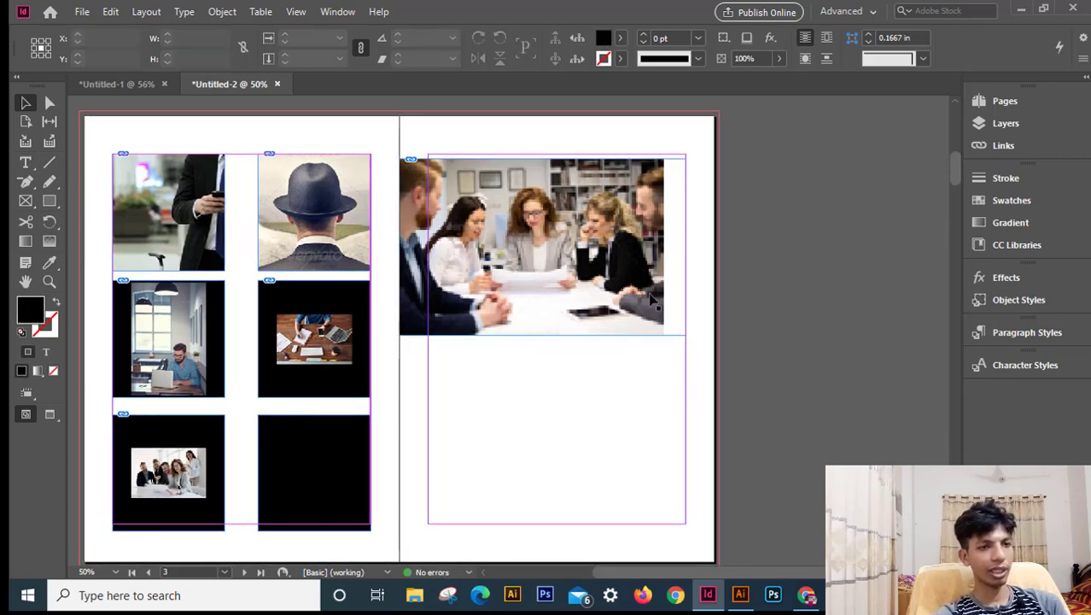
left_click(516, 277)
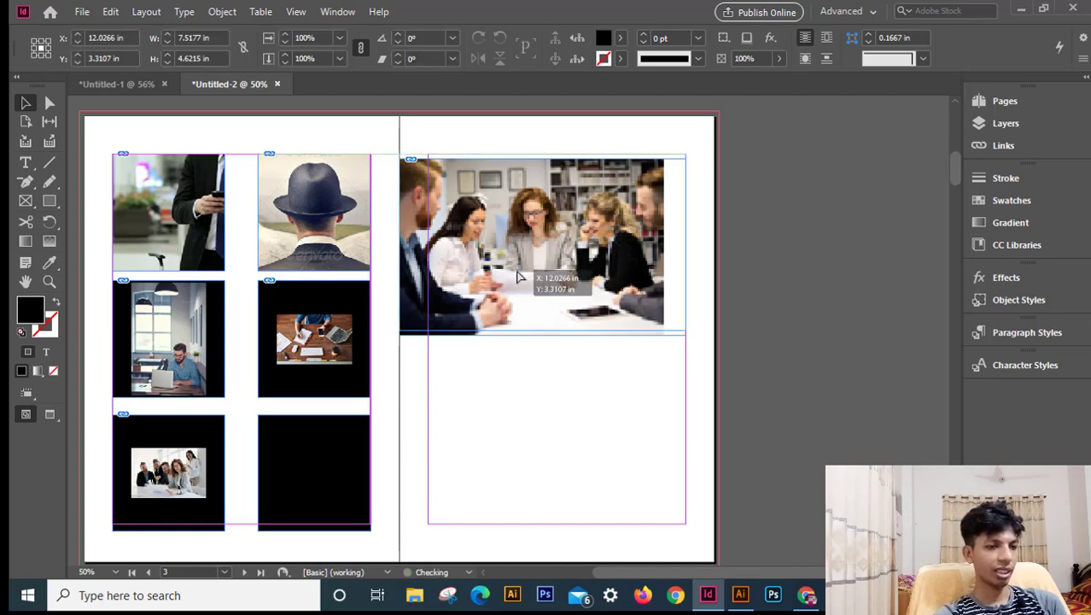
left_click_drag(516, 277, 516, 274)
left_click(549, 365)
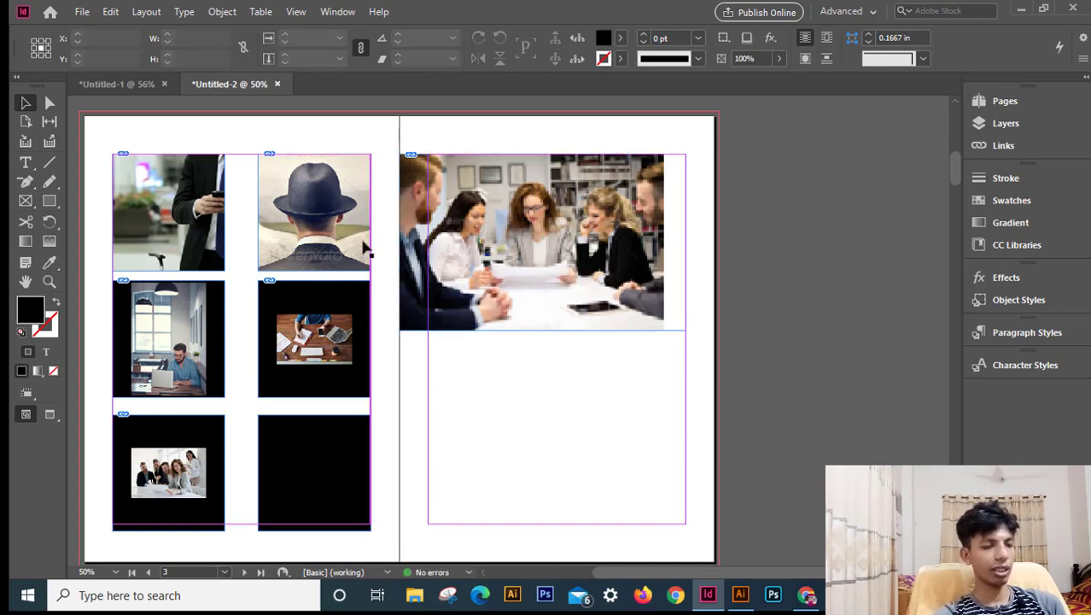
scroll(542, 389, "down", 1)
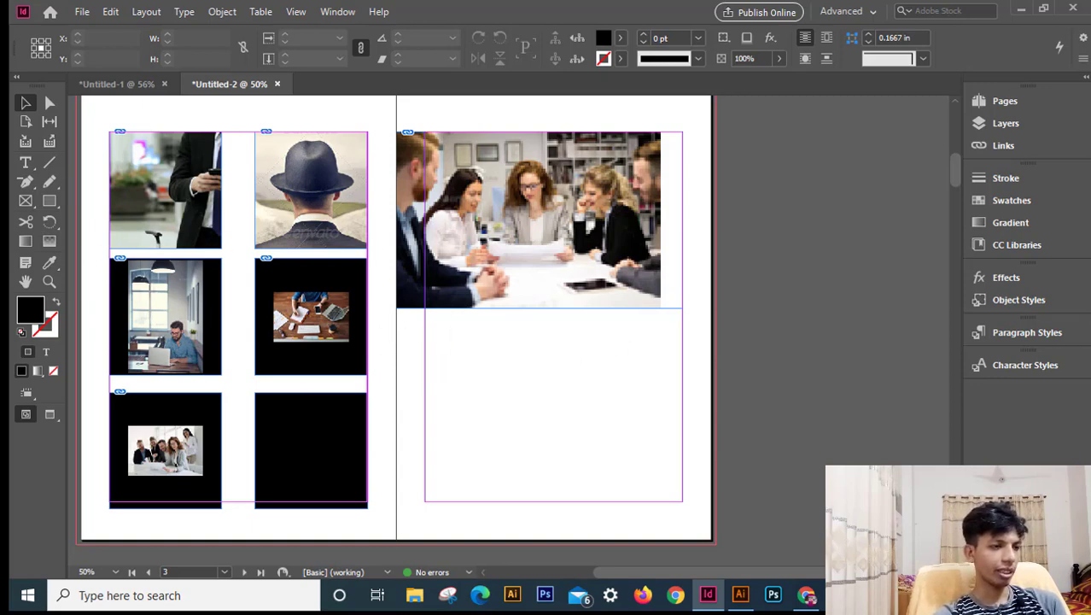
Step: Draw a black rectangle about 4.18 by 3.33 in on the lower right-hand page and center it below the image frame
left_click(50, 202)
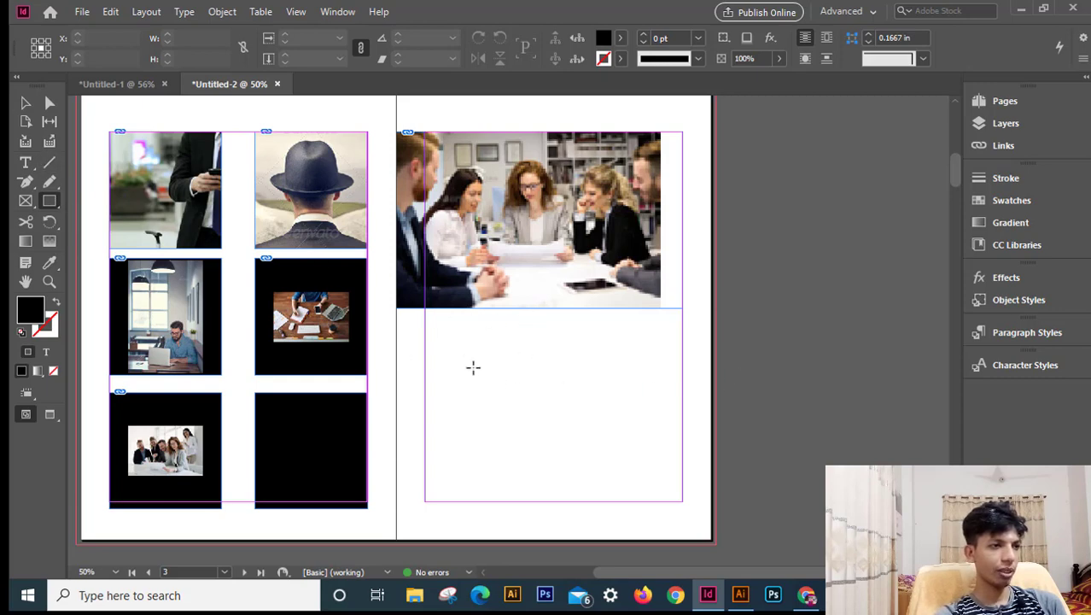
left_click_drag(444, 351, 606, 478)
left_click(25, 103)
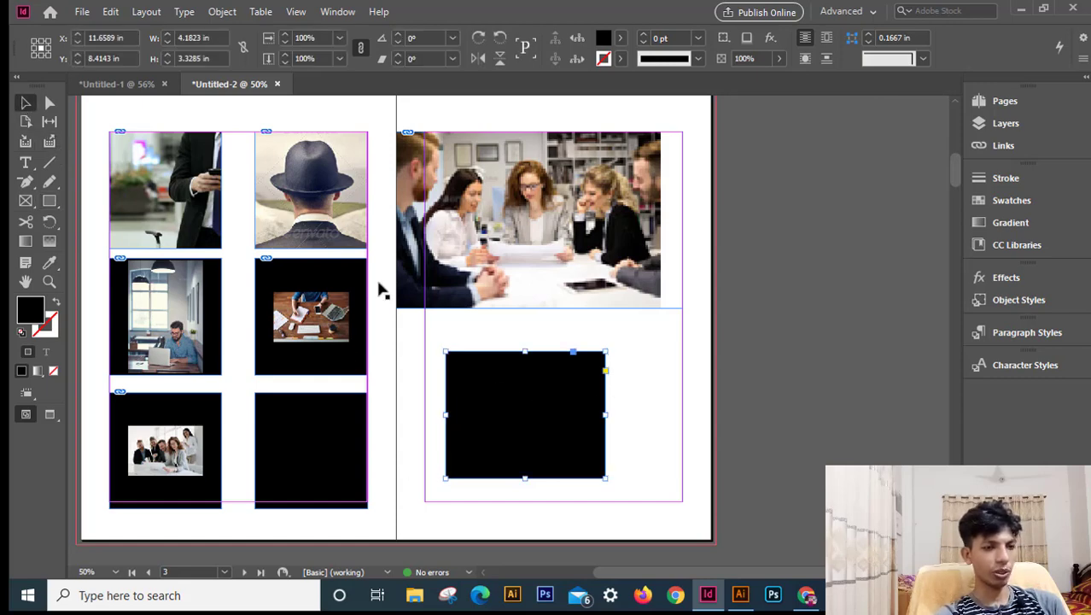
left_click_drag(531, 432, 547, 415)
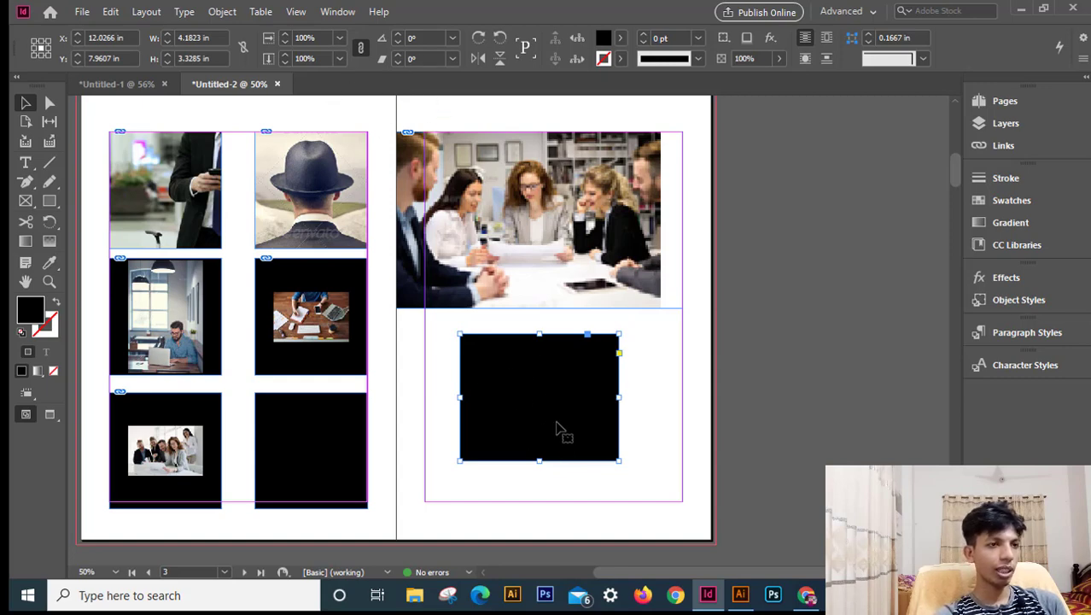
Step: Move the black rectangle slightly down on the right-hand page and shear it by 20°
left_click_drag(555, 406, 559, 422)
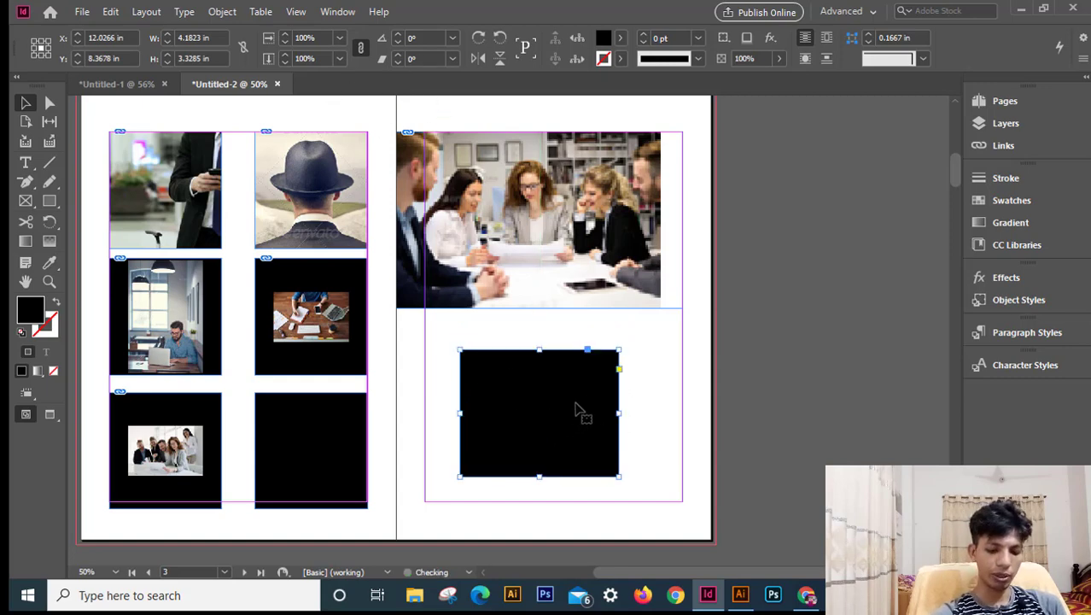
left_click(413, 58)
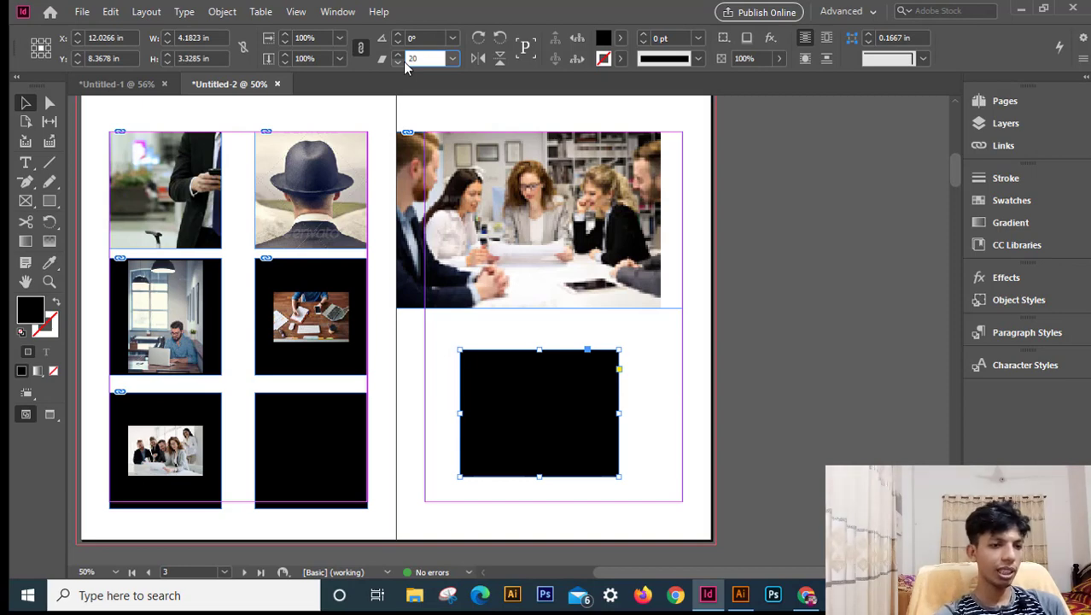
key("Return")
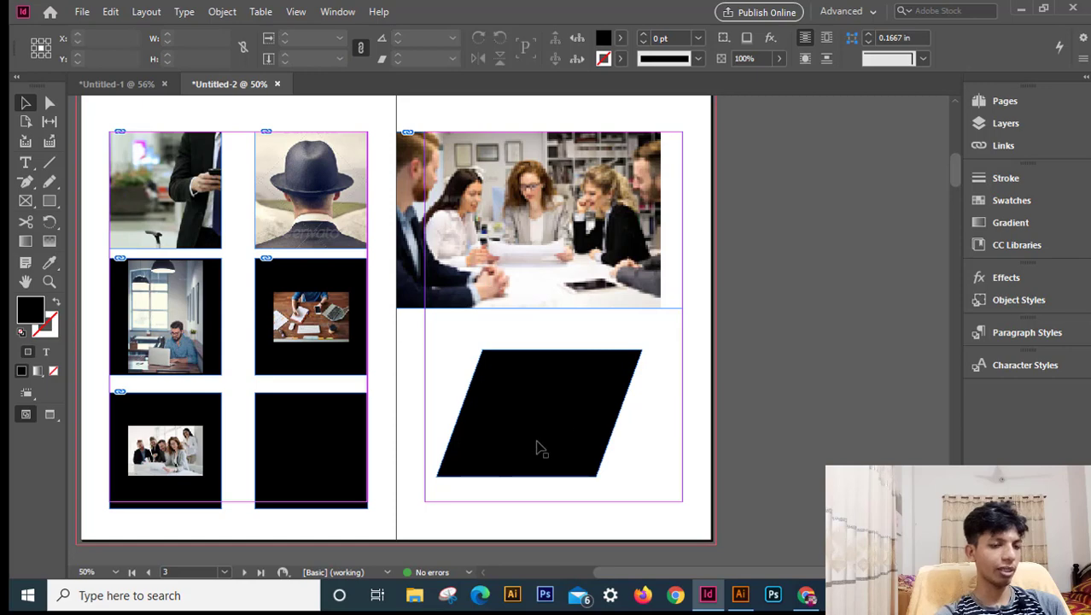
Step: Reposition the black parallelogram so it sits centered below the image frame on the right-hand page
left_click_drag(541, 444, 531, 469)
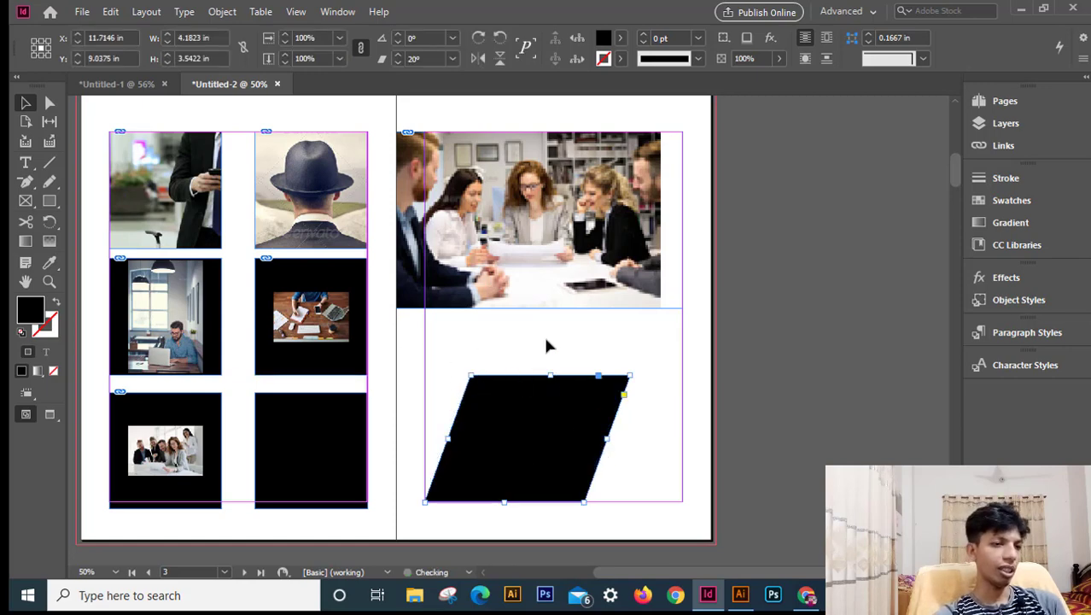
left_click(516, 331)
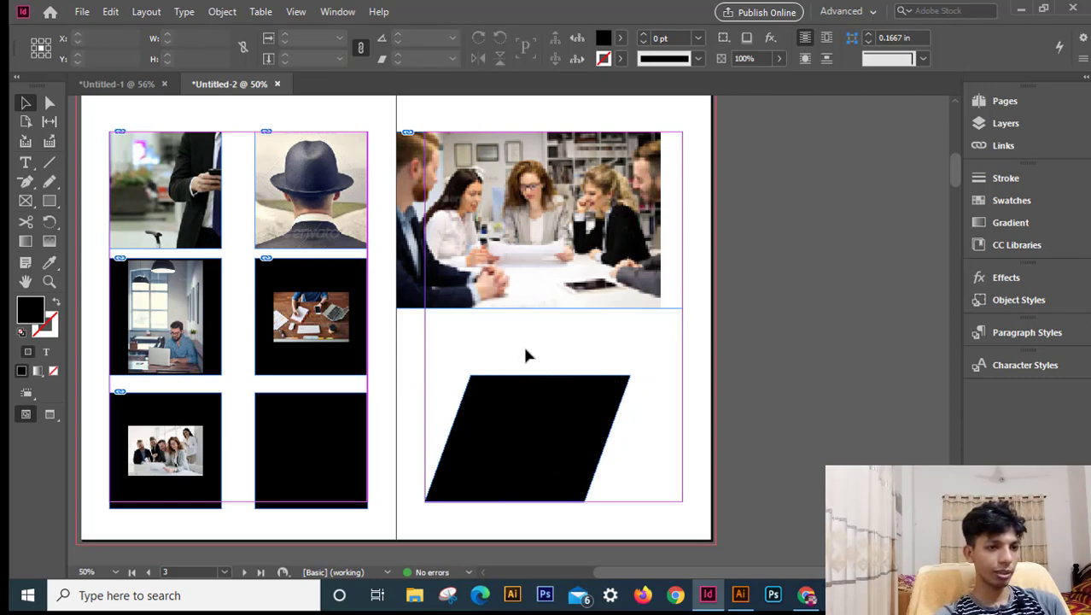
left_click(528, 406)
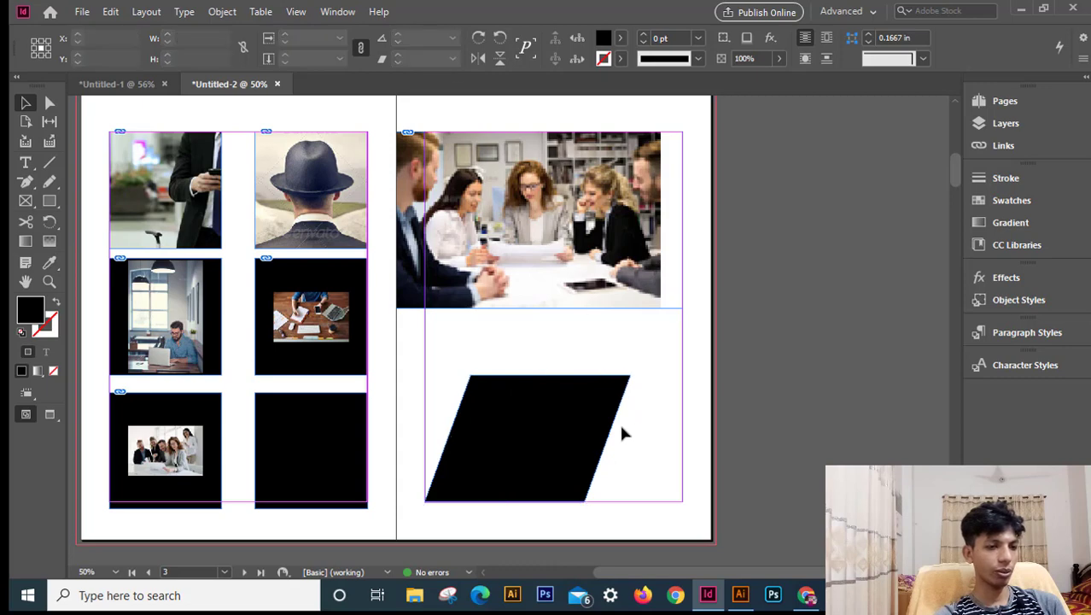
left_click_drag(563, 433, 564, 394)
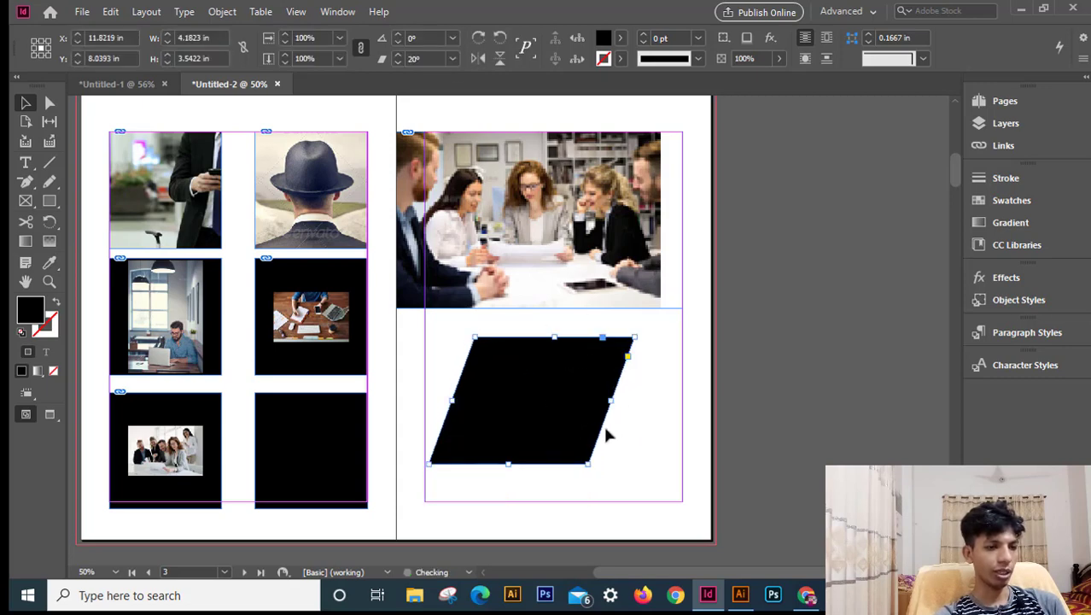
left_click_drag(555, 433, 563, 433)
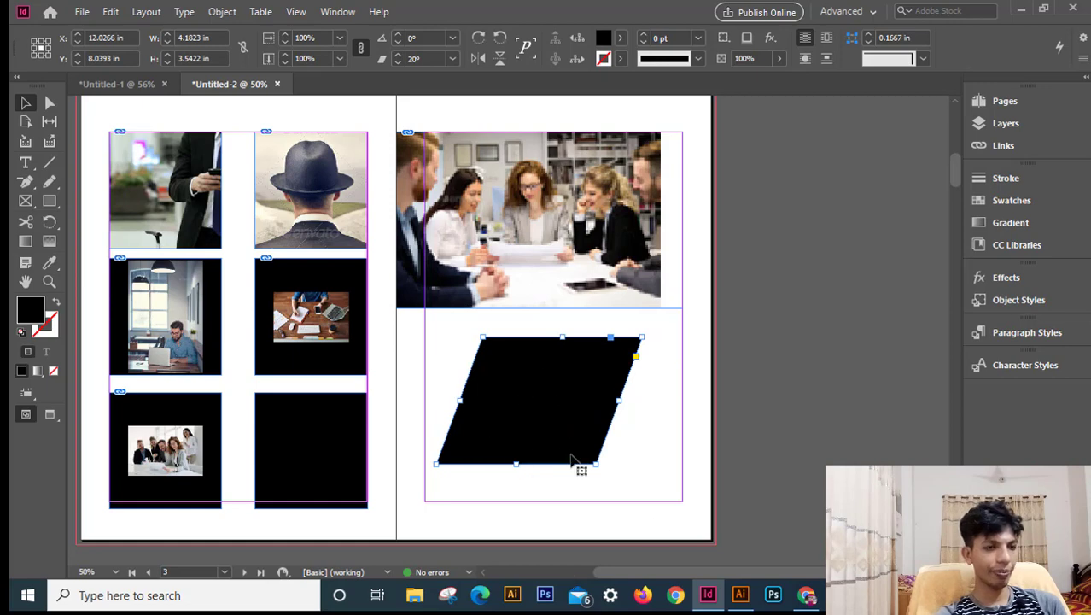
left_click(630, 480)
Step: Duplicate the black parallelogram horizontally so the copy adjoins the original's left slanted edge
left_click(497, 415, "ctrl")
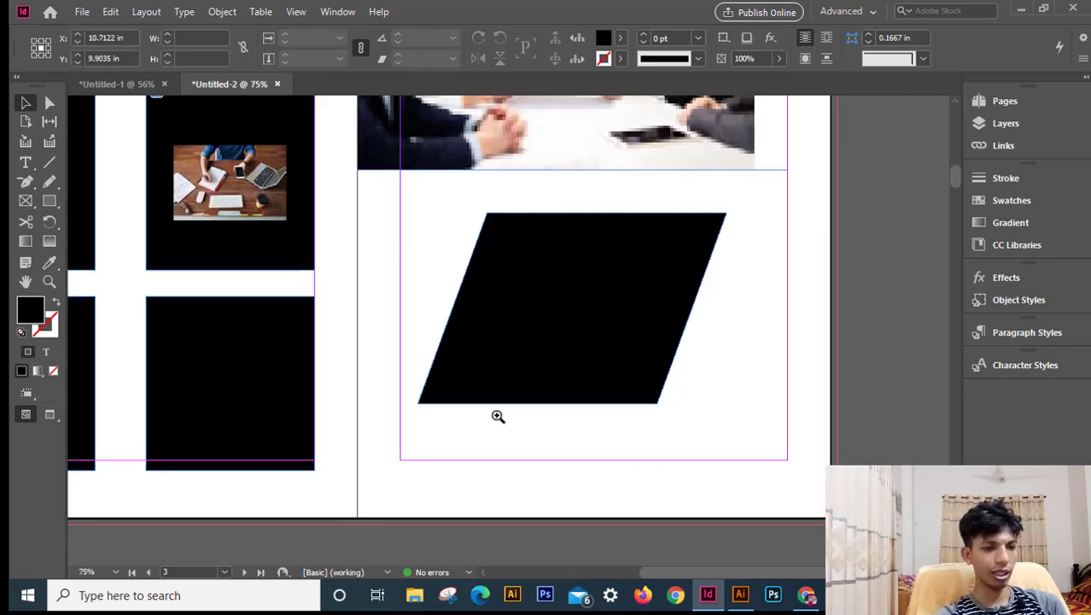
left_click(498, 415, "ctrl")
left_click_drag(526, 371, 469, 514)
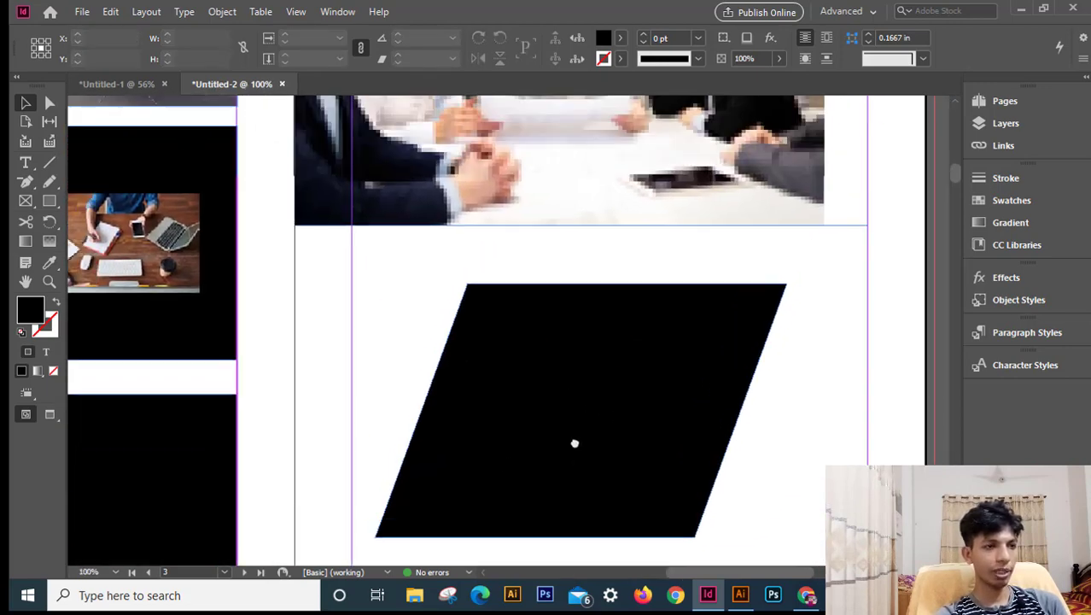
left_click(495, 457)
left_click_drag(477, 465, 560, 445)
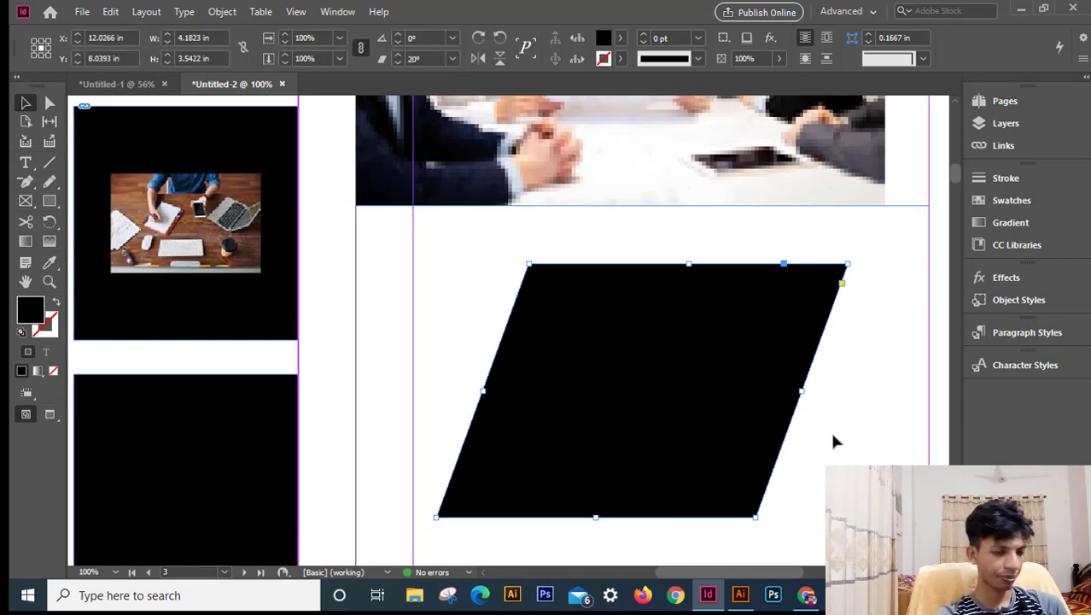
left_click_drag(535, 546, 576, 536)
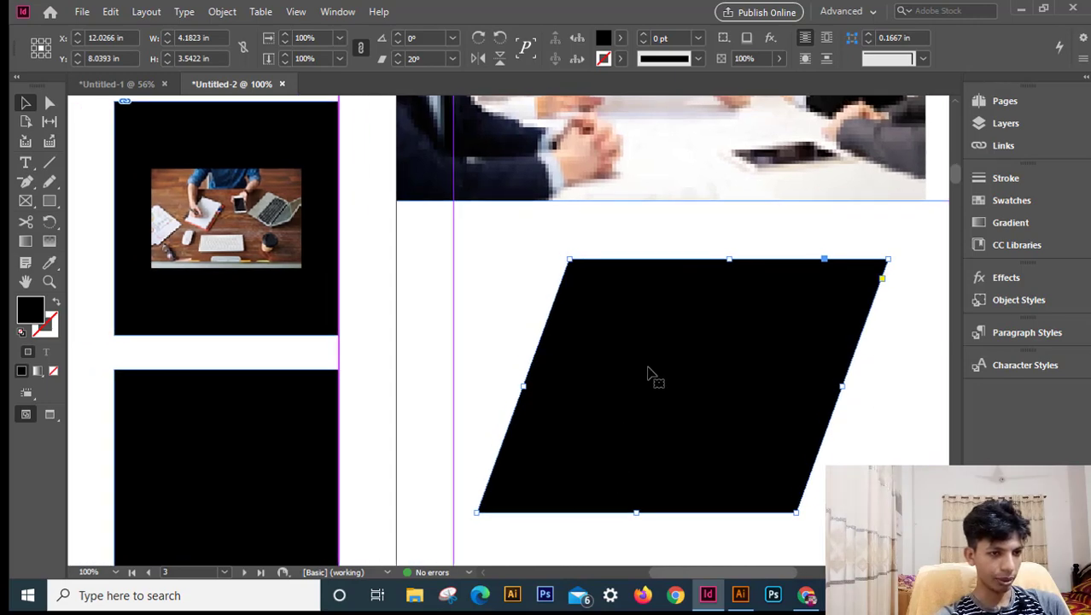
left_click_drag(647, 373, 333, 376)
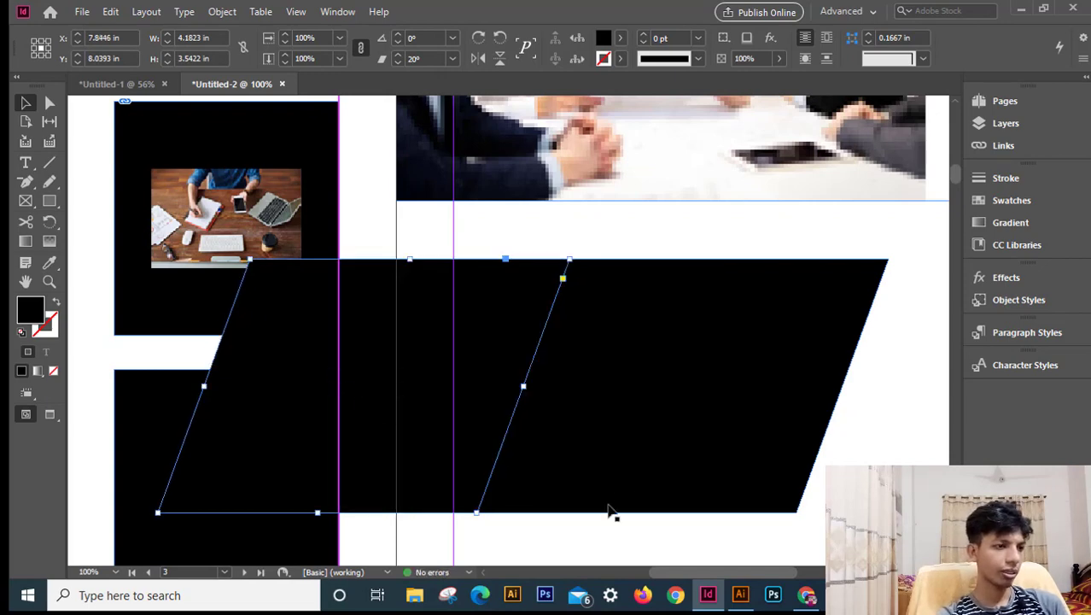
left_click(561, 528)
Step: Fill the left parallelogram with cyan, RGB 0, 255, 255
key("ctrl+minus")
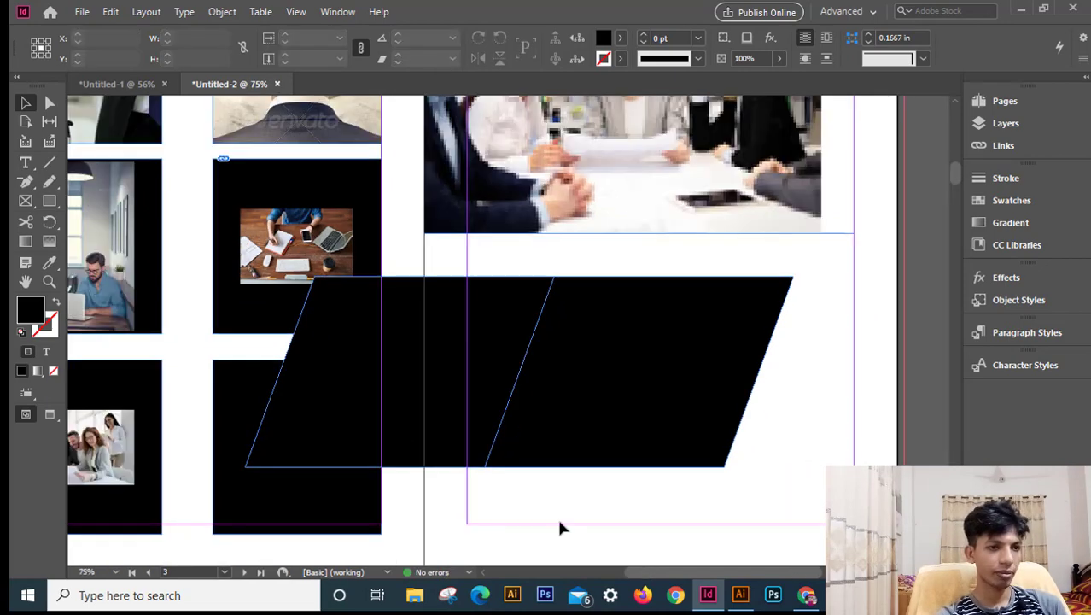
left_click(402, 408)
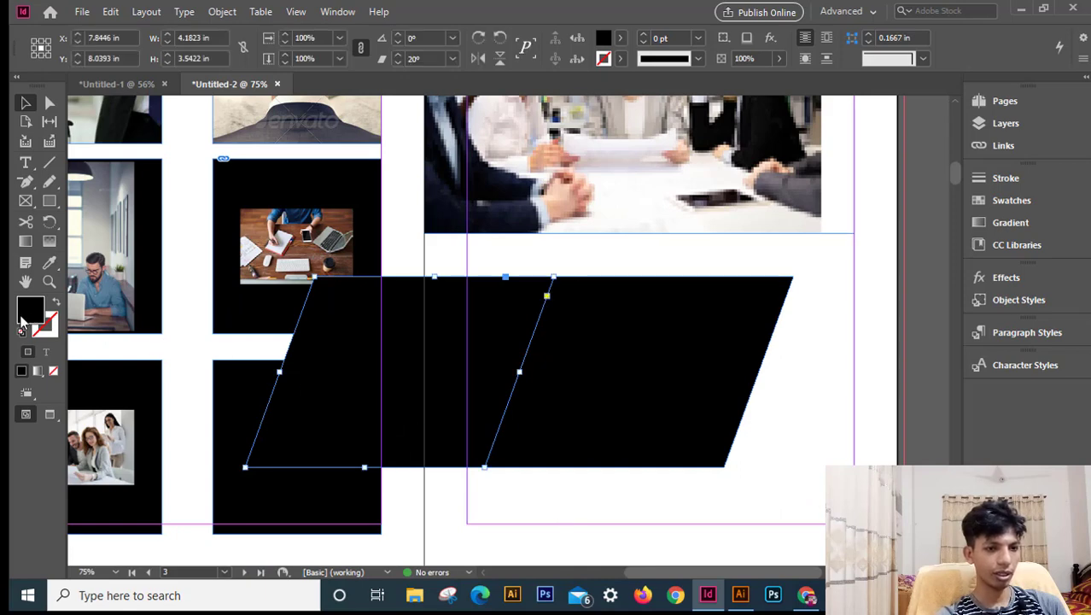
double_click(24, 316)
left_click_drag(517, 228, 577, 189)
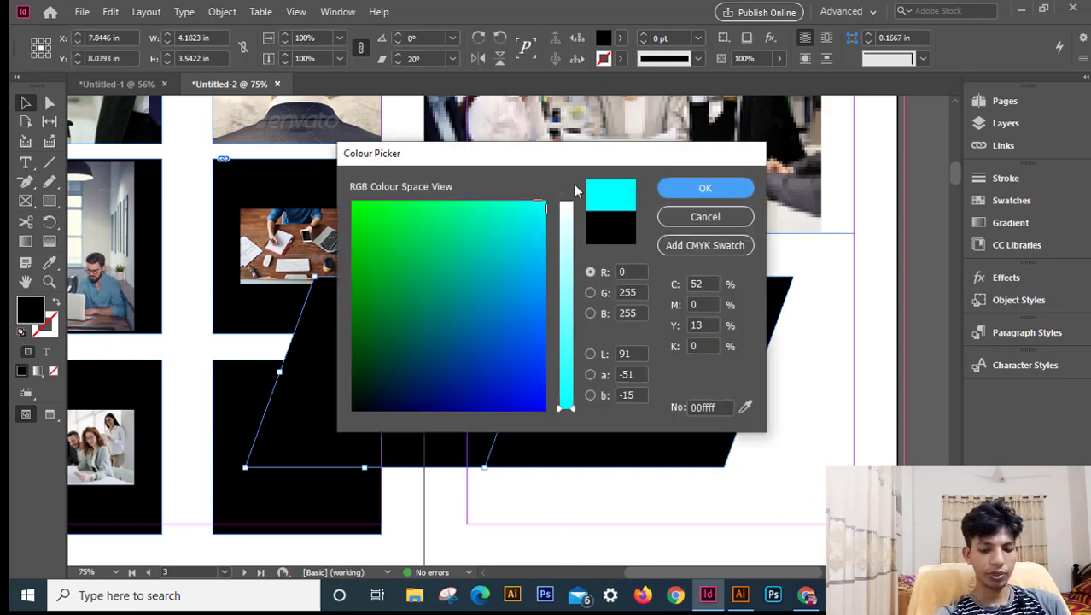
left_click(736, 187)
left_click(824, 442)
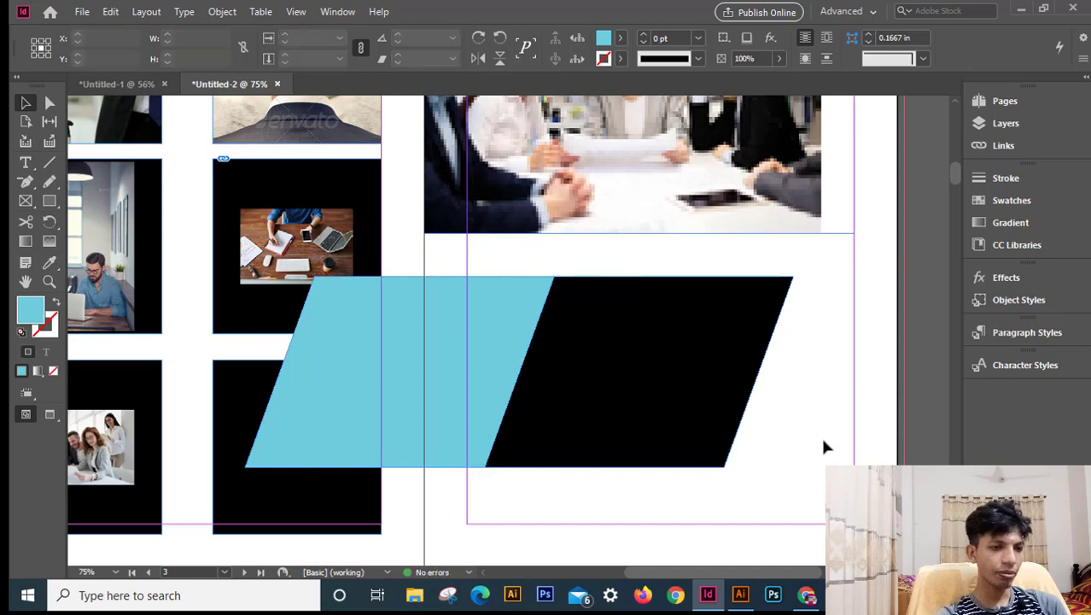
Step: Move both parallelograms together to the right so they span the lower part of the right-hand page
key("ctrl+minus")
key("ctrl+minus")
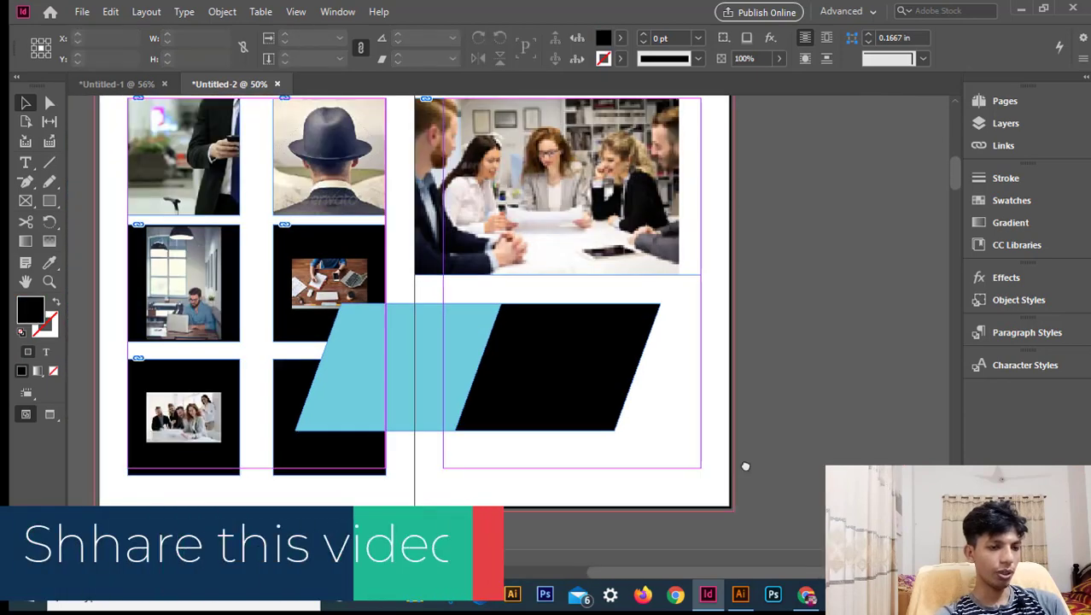
left_click_drag(599, 462, 536, 503)
left_click_drag(593, 424, 494, 400)
left_click(598, 506)
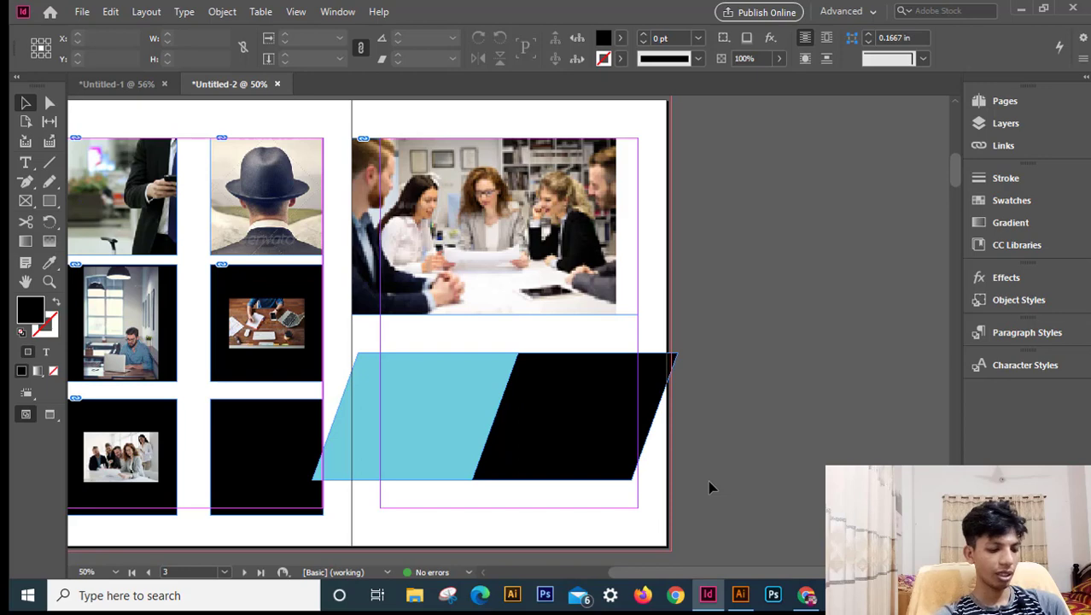
Step: Hide and show the frame edges twice to compare the spread with and without them
key("ctrl+h")
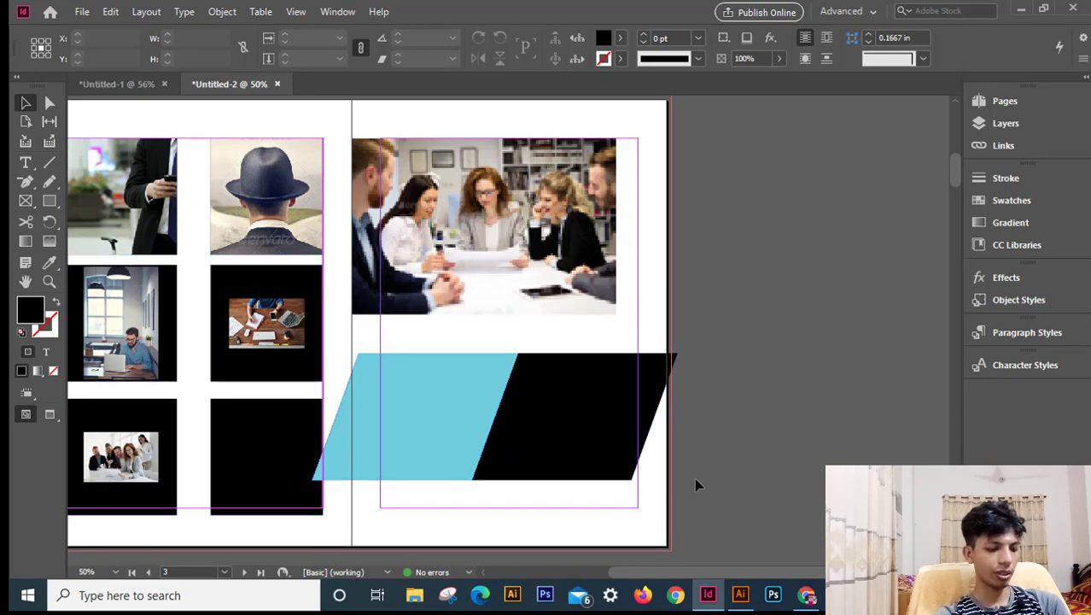
key("ctrl+h")
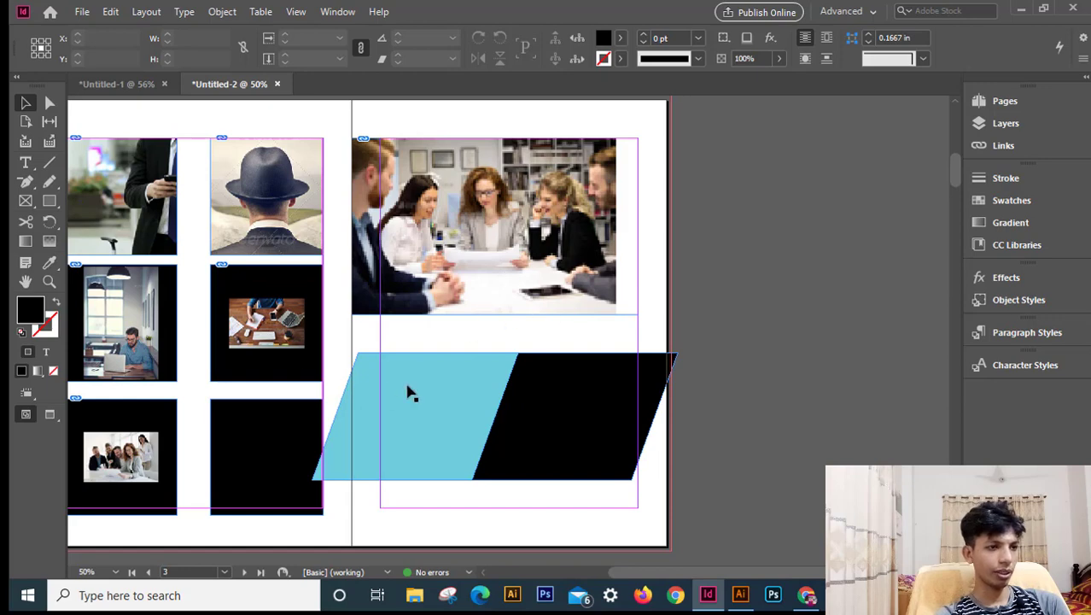
key("ctrl+h")
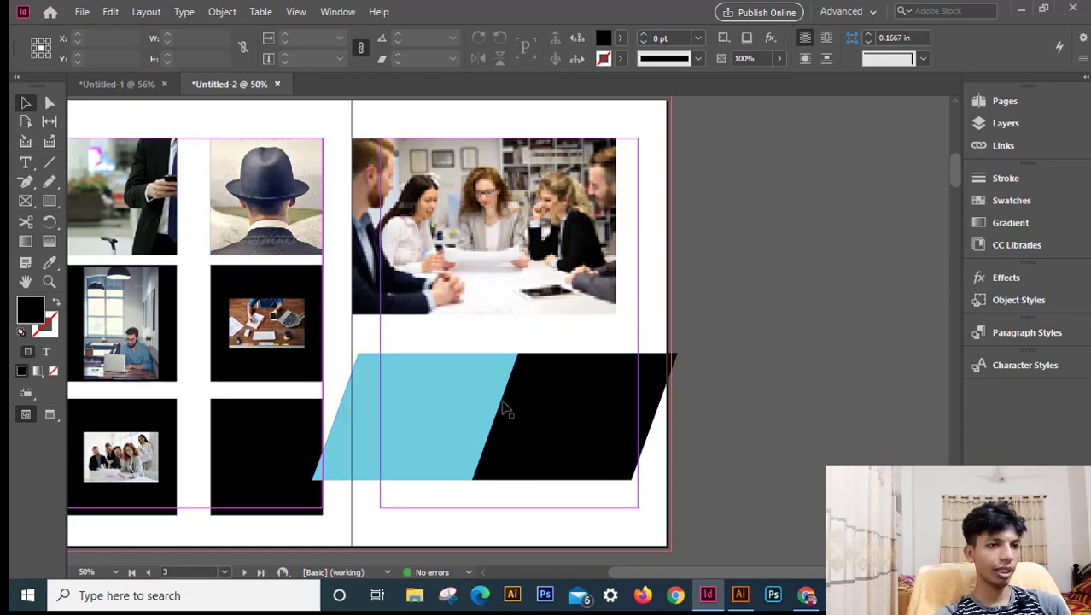
key("ctrl+h")
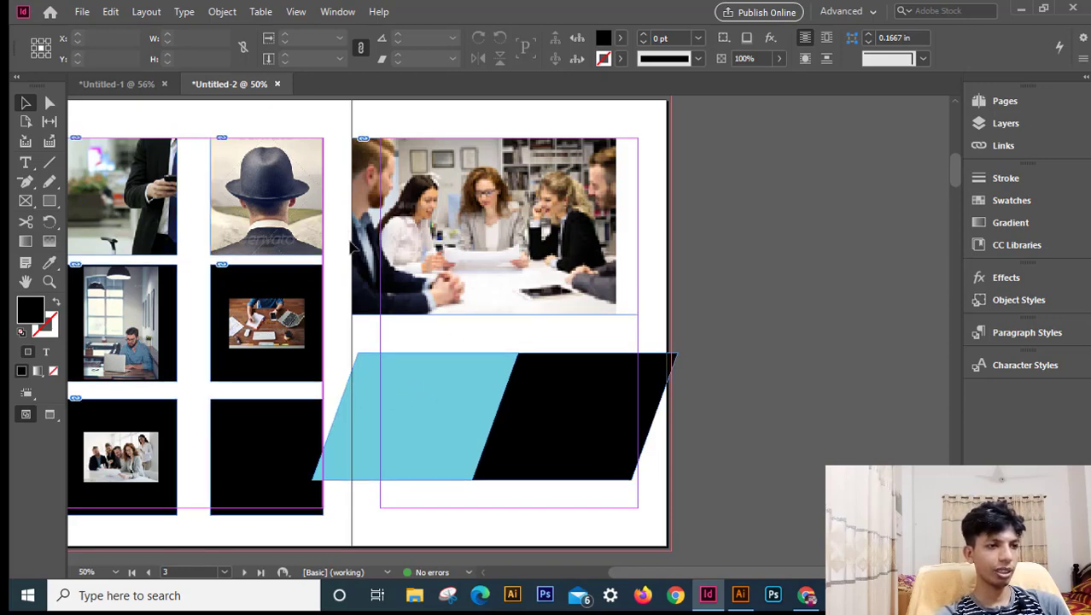
Step: Examine the frame edges of the right-hand page's image and the two parallelograms up close
left_click(381, 148, "ctrl")
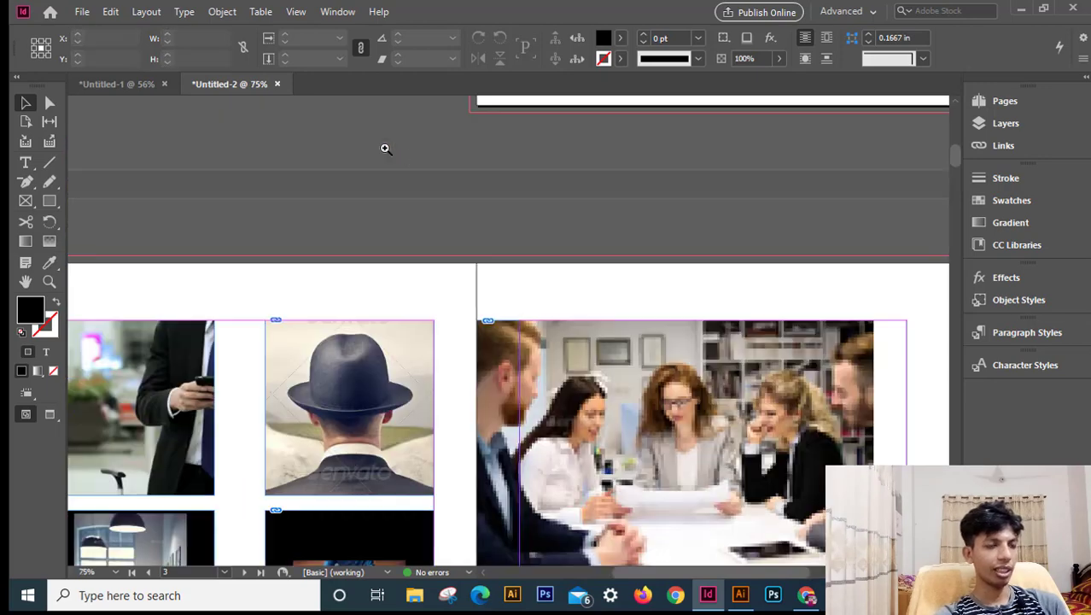
left_click(585, 360, "ctrl")
left_click_drag(641, 397, 563, 238)
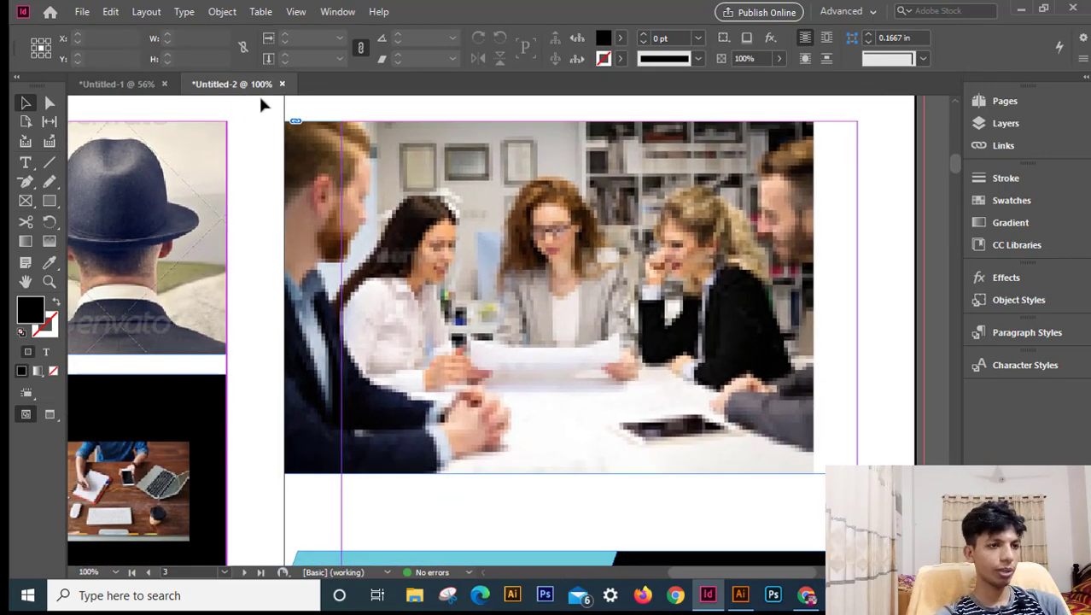
left_click_drag(555, 393, 370, 241)
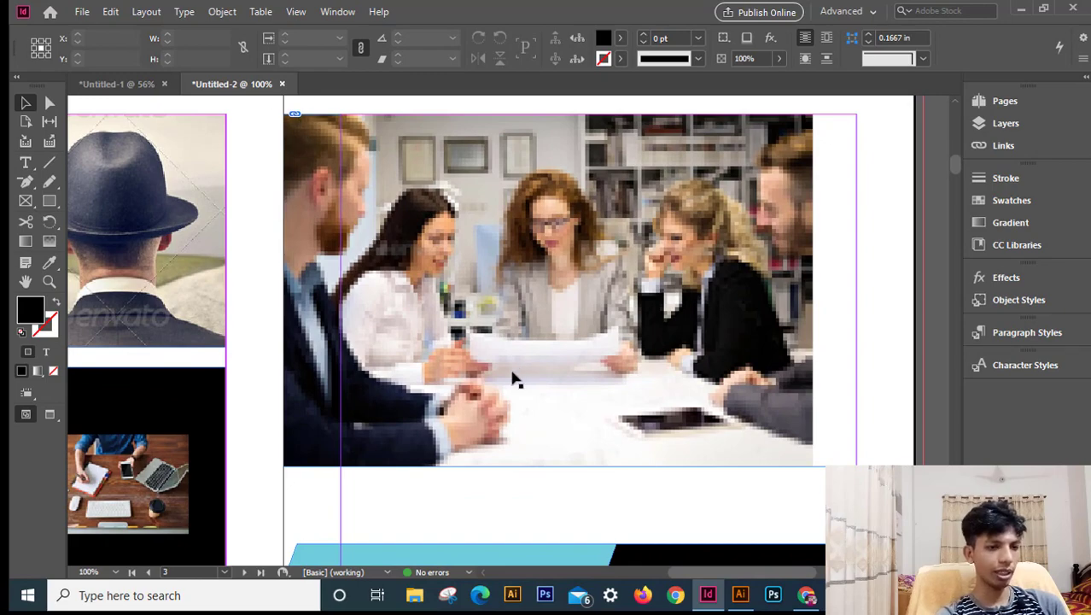
key("ctrl+minus")
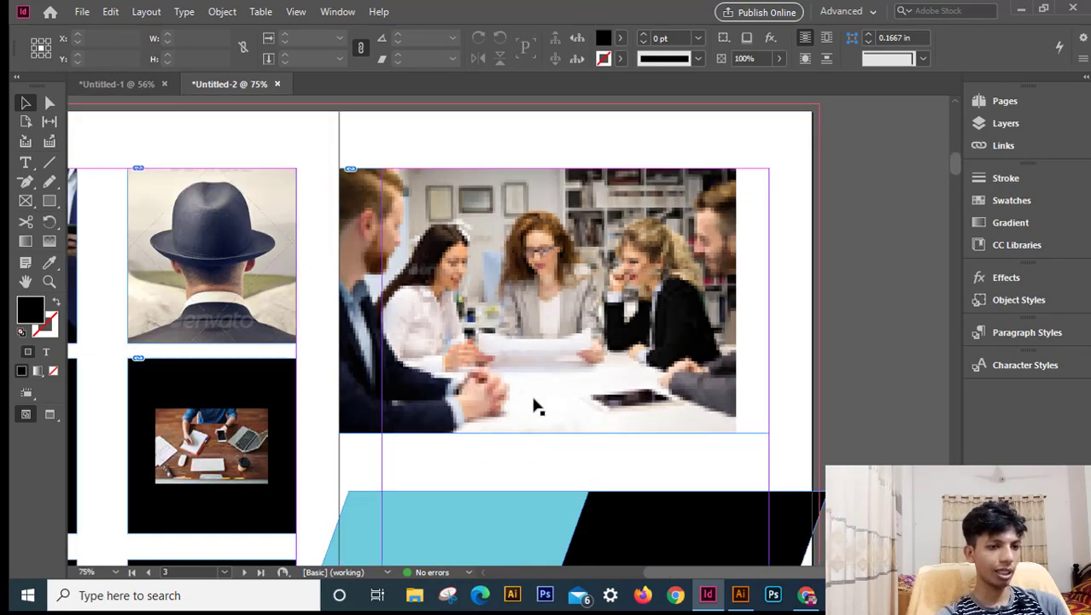
key("ctrl+minus")
left_click_drag(556, 438, 581, 359)
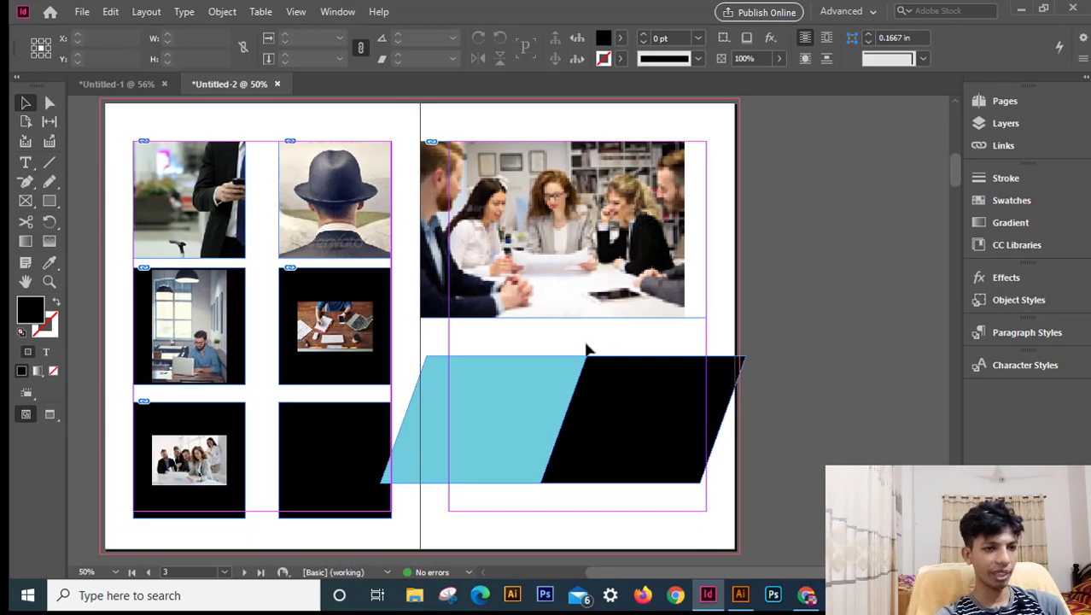
left_click(444, 381, "ctrl")
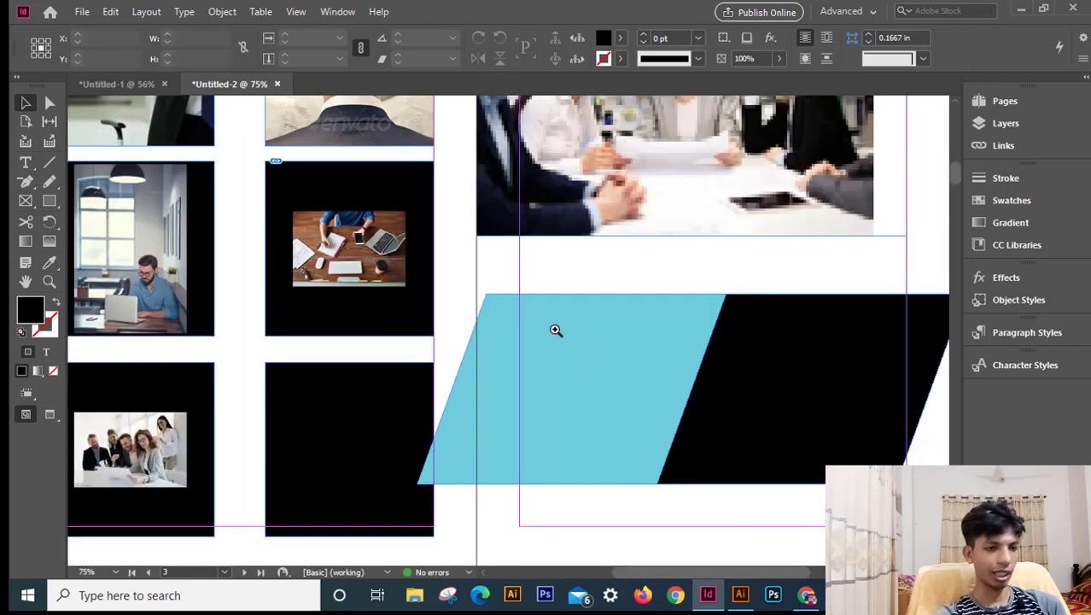
left_click(556, 330, "ctrl")
left_click_drag(687, 342, 569, 394)
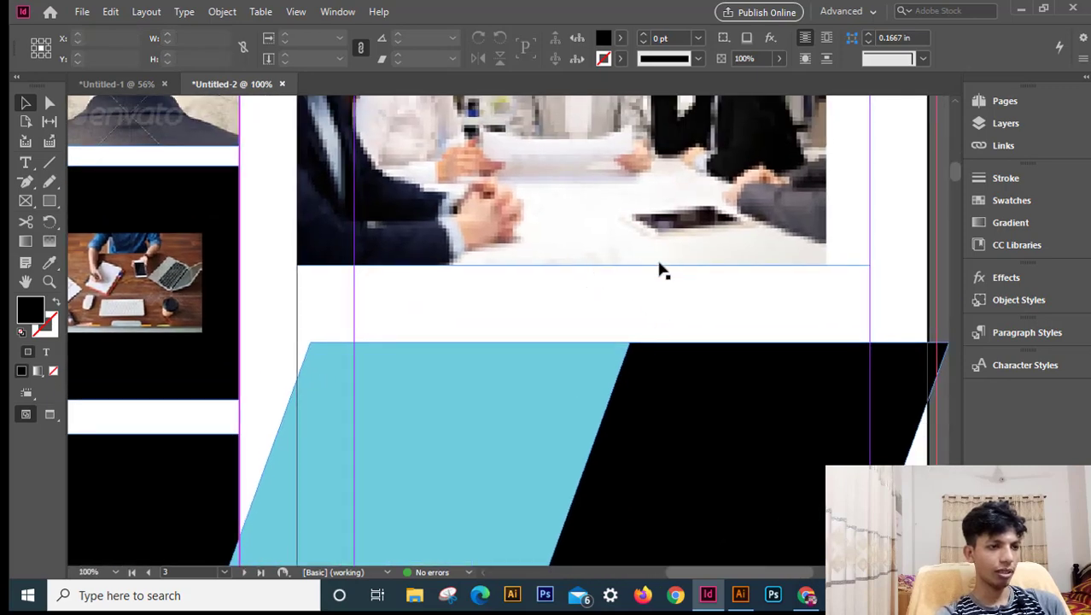
key("ctrl+minus")
key("ctrl+minus")
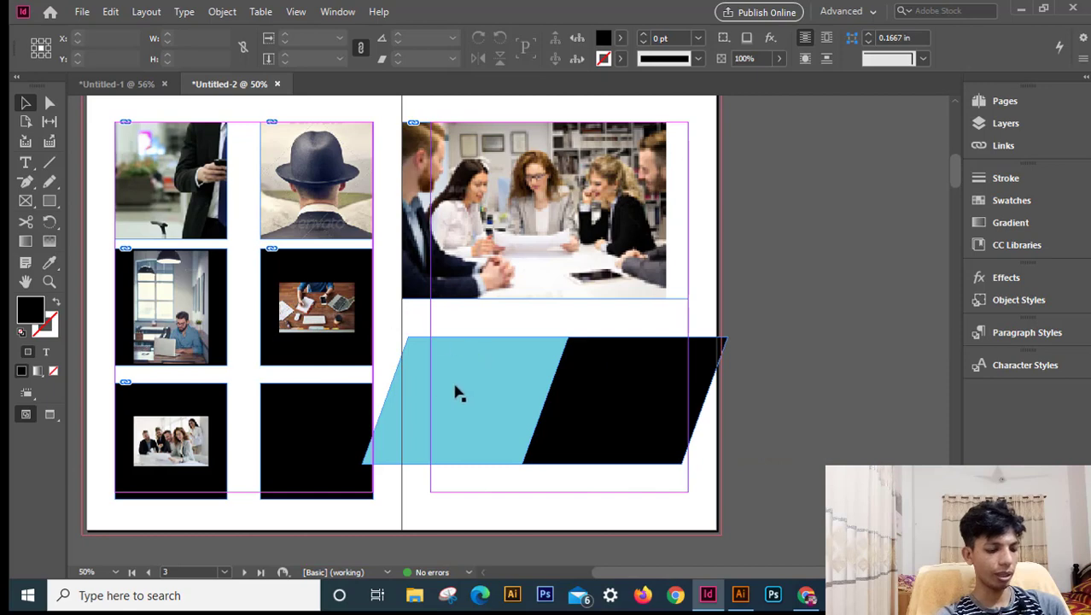
Step: Check the spread without frame edges, show them again, and delete the cyan and black parallelograms
left_click(507, 513)
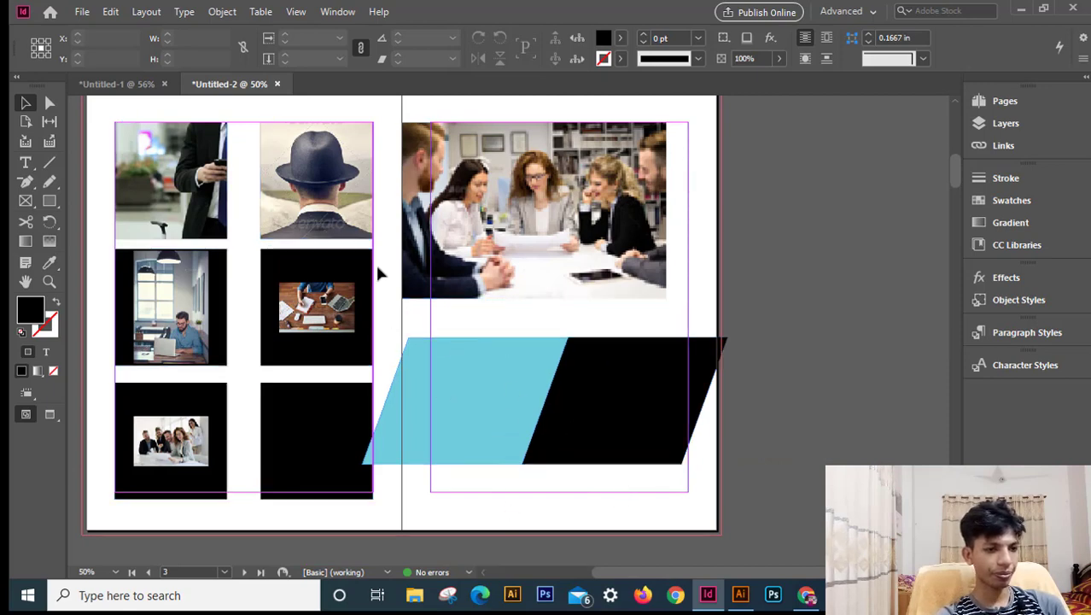
left_click(504, 397)
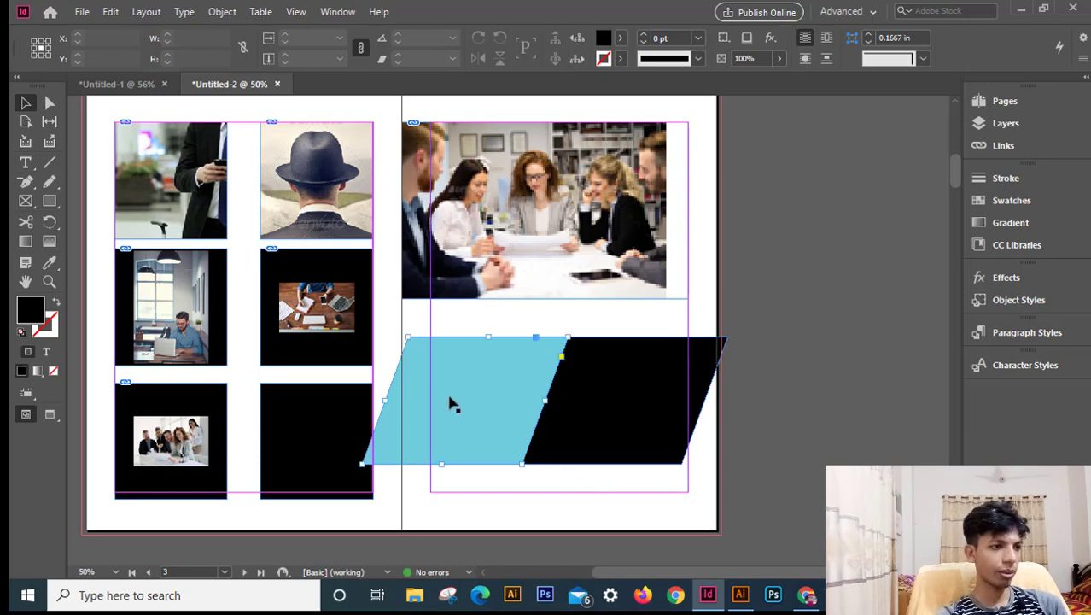
key("Delete")
left_click(614, 419)
key("Delete")
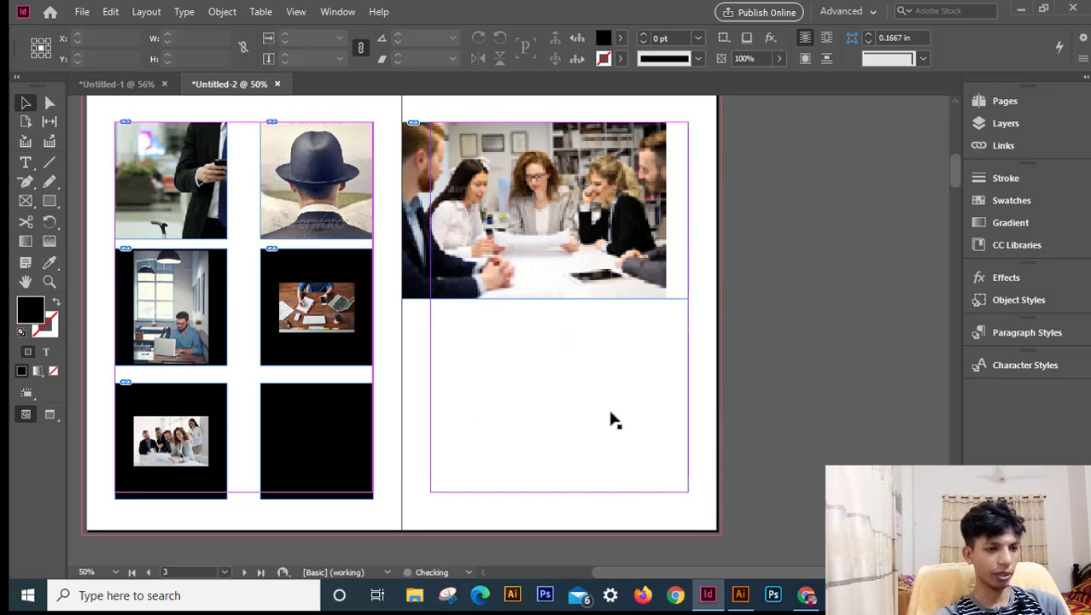
Step: Draw a black rectangle about 3.28 × 3.35 in below the image on the right-hand page
left_click(49, 201)
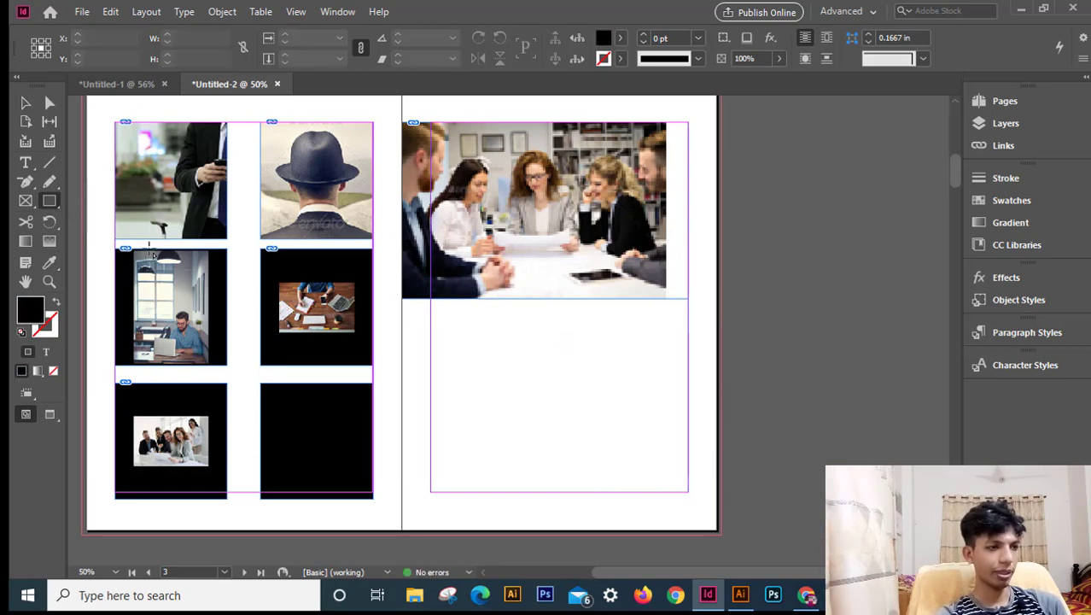
left_click_drag(446, 347, 572, 475)
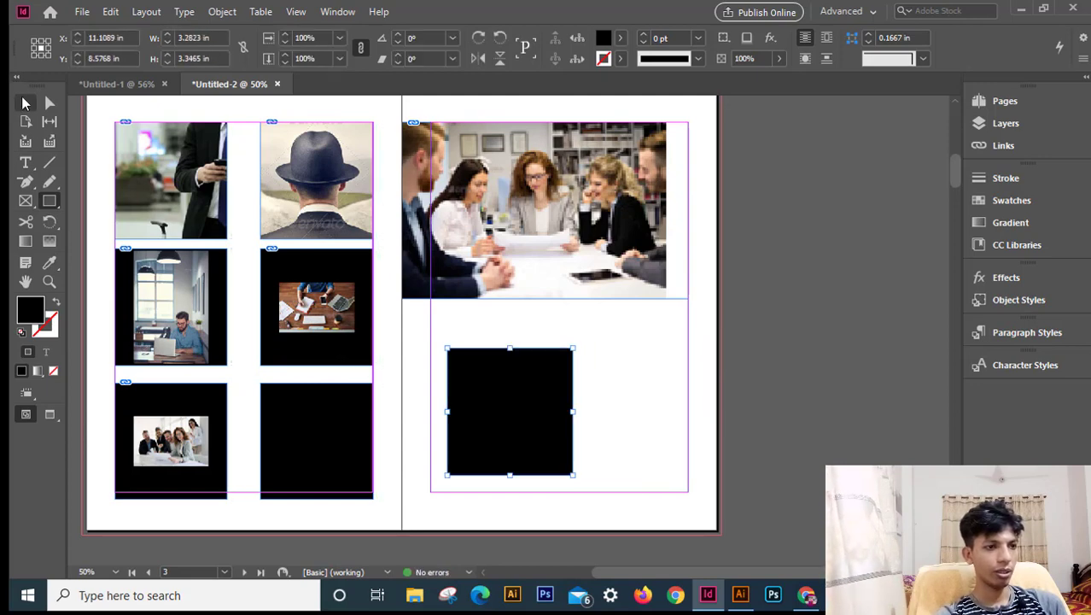
left_click(24, 102)
Step: Show the Pathfinder controls and place them clear of the spread beside the right-hand page
left_click(338, 12)
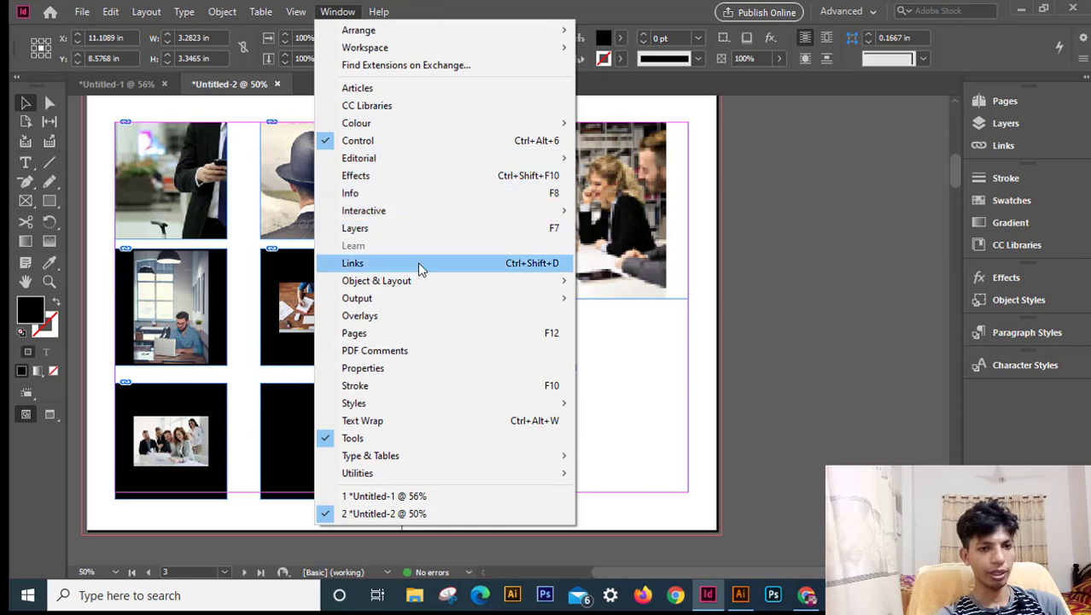
mouse_move(448, 282)
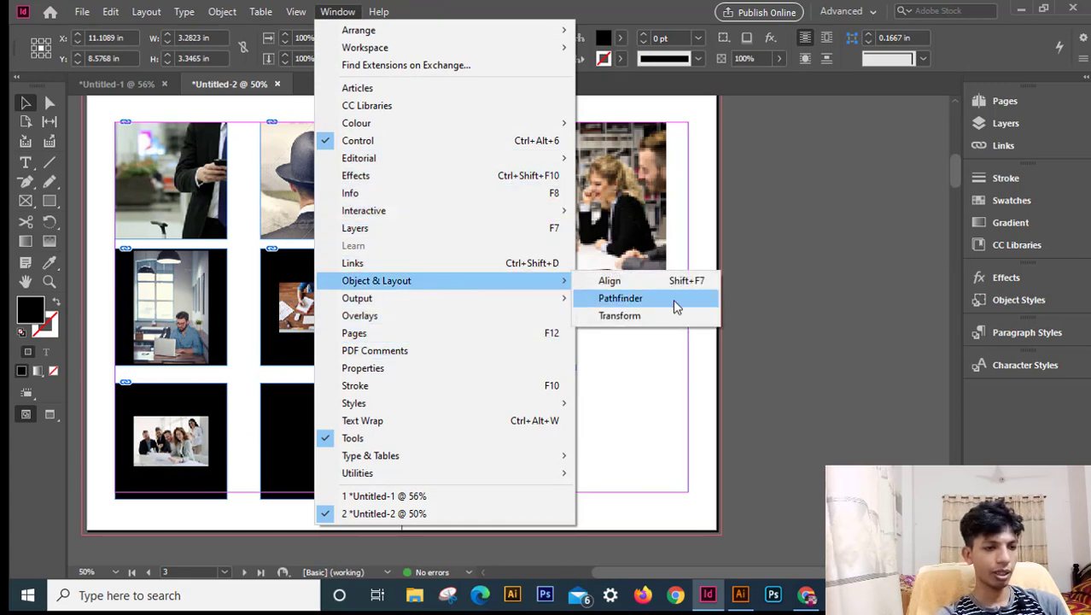
left_click(673, 301)
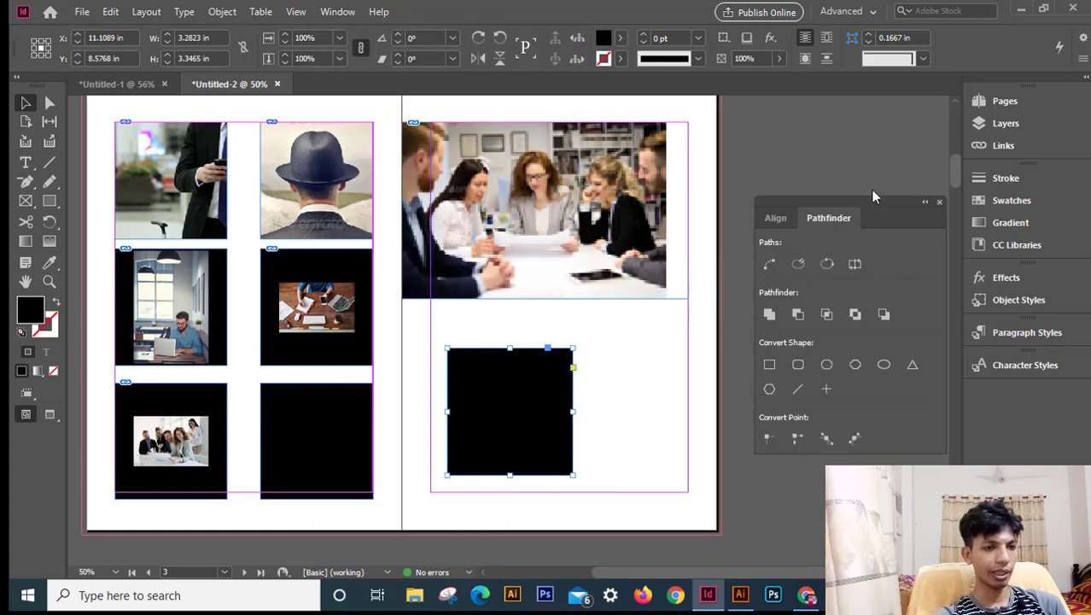
left_click_drag(874, 197, 860, 147)
left_click(614, 420)
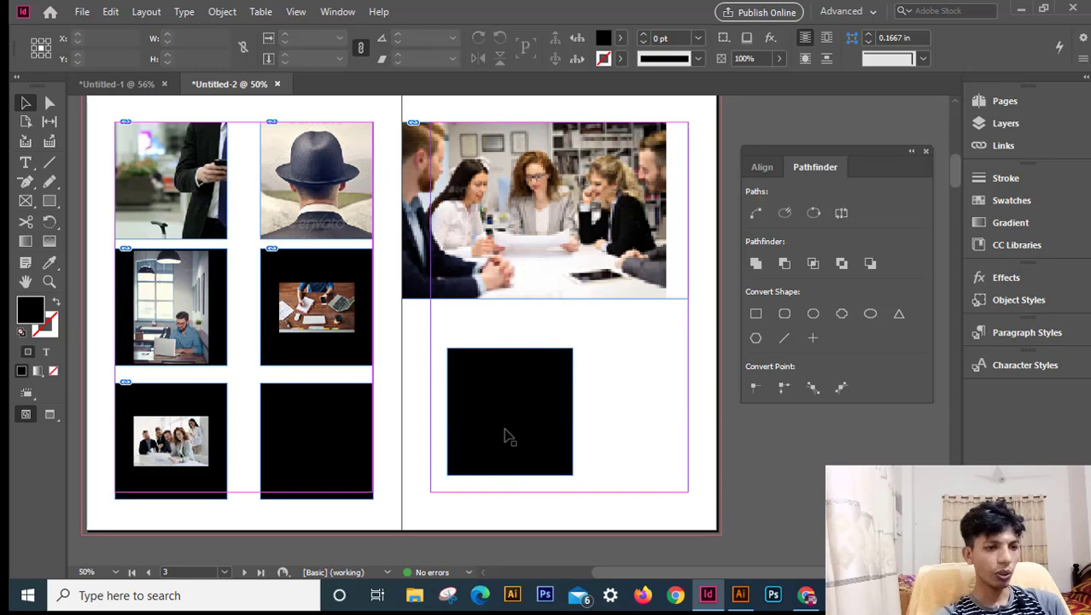
Step: Move the large black rectangle slightly to the right within the page margins
left_click_drag(505, 436, 541, 435)
left_click(630, 409)
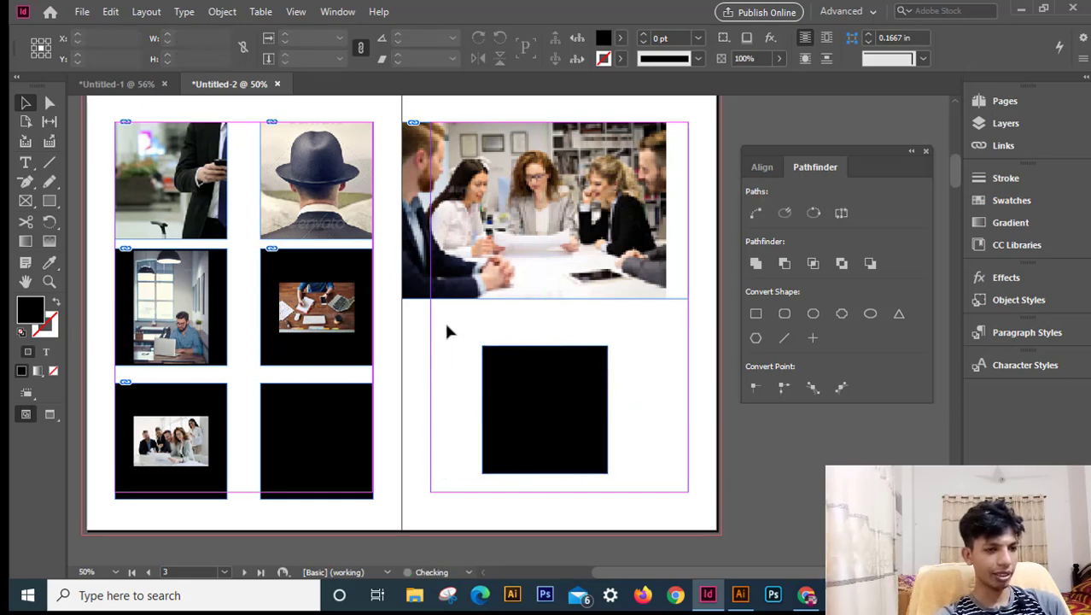
left_click_drag(447, 323, 523, 387)
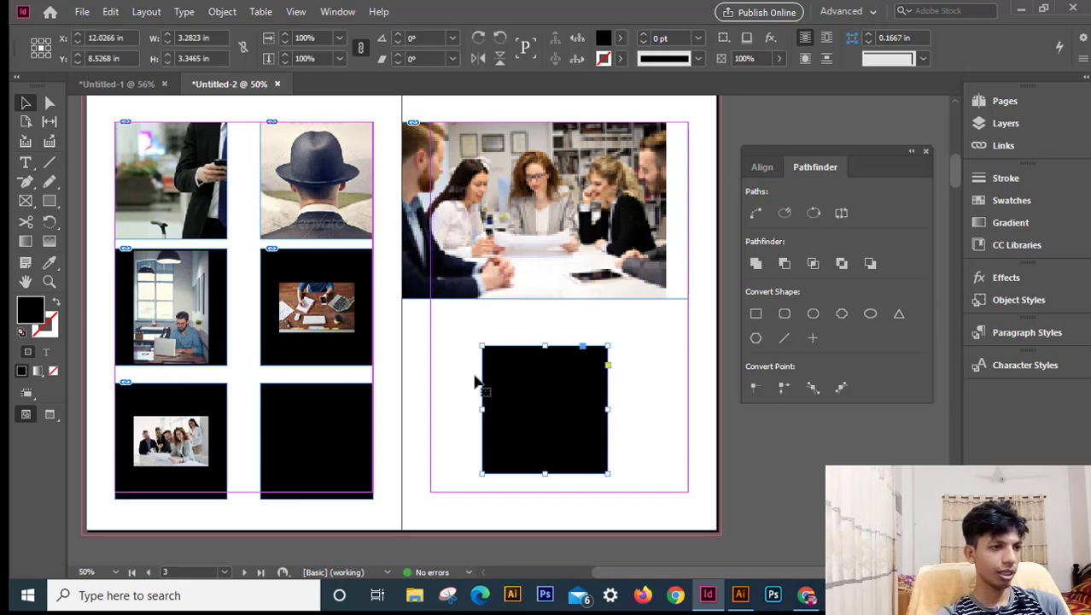
left_click(452, 324)
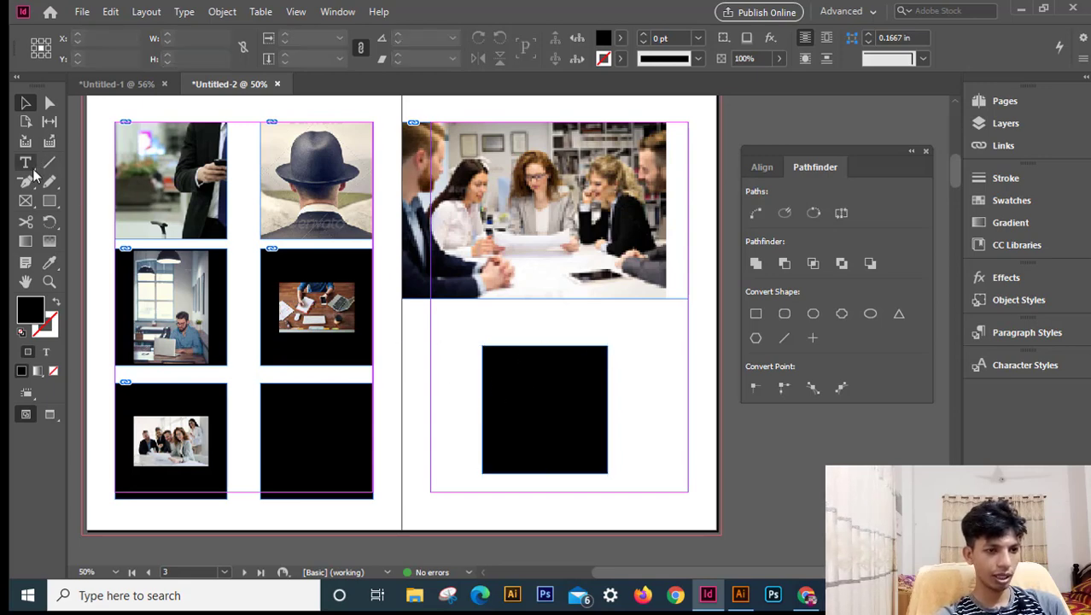
left_click(537, 388)
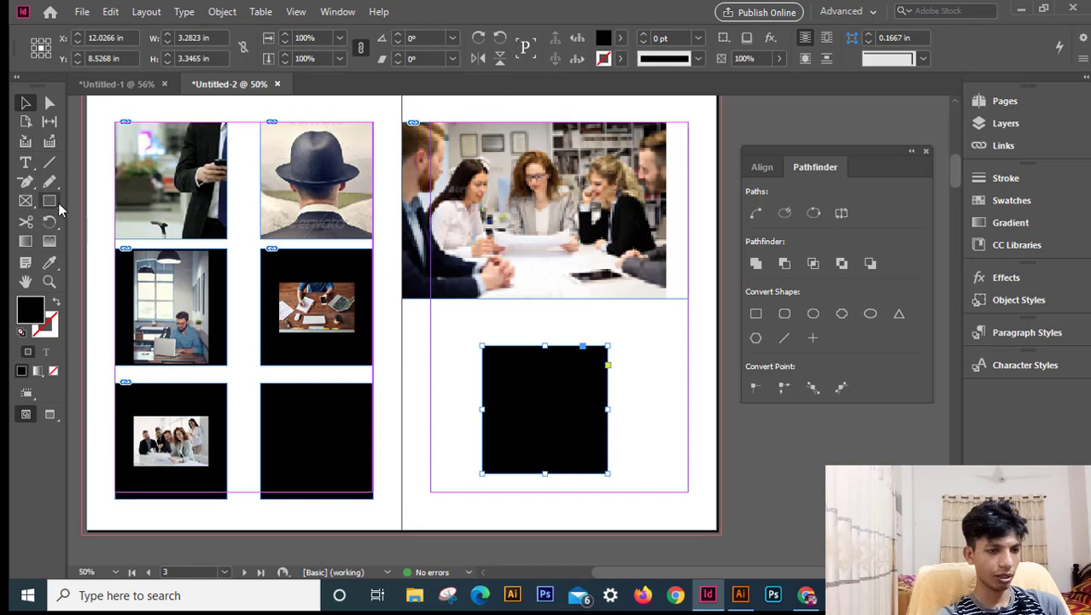
Step: Draw a rectangle about 1.33 × 1.4 in over the large rectangle's upper-left corner and unite both with Pathfinder Add
left_click(49, 202)
left_click_drag(461, 321, 512, 374)
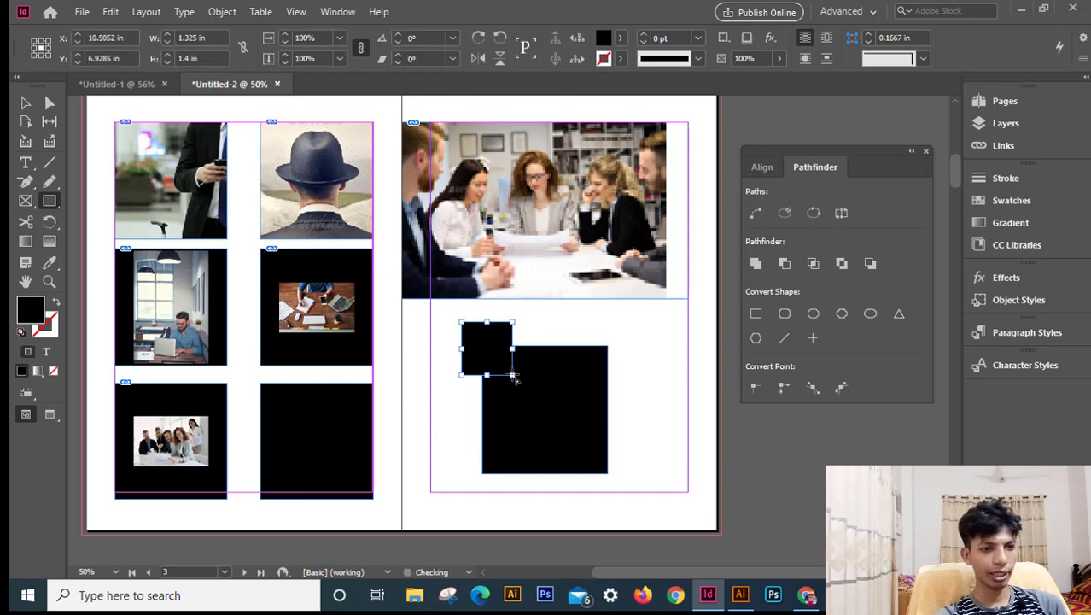
left_click(25, 103)
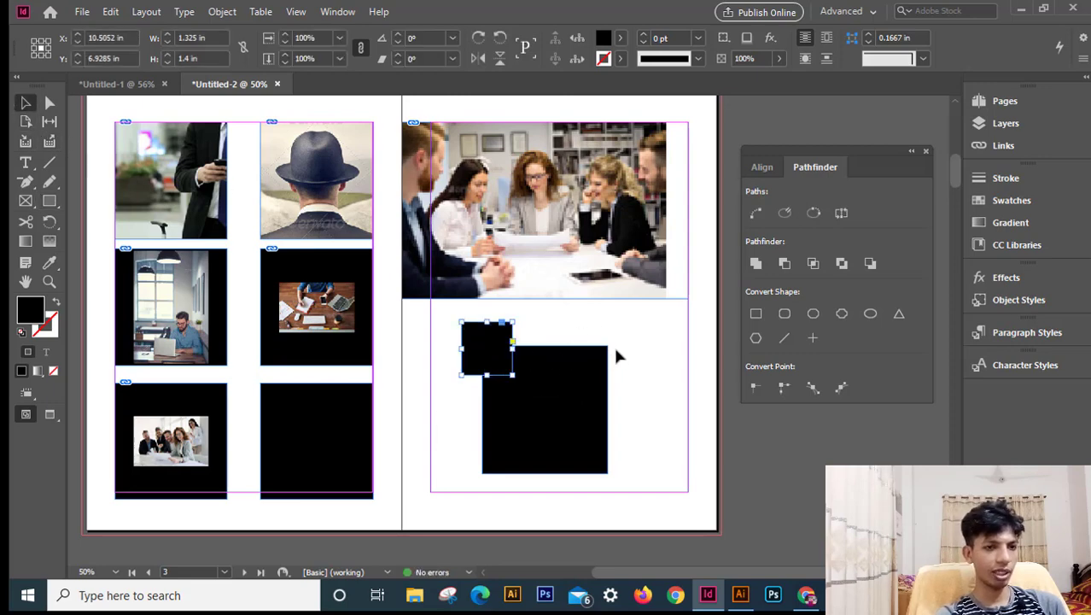
left_click_drag(637, 341, 485, 378)
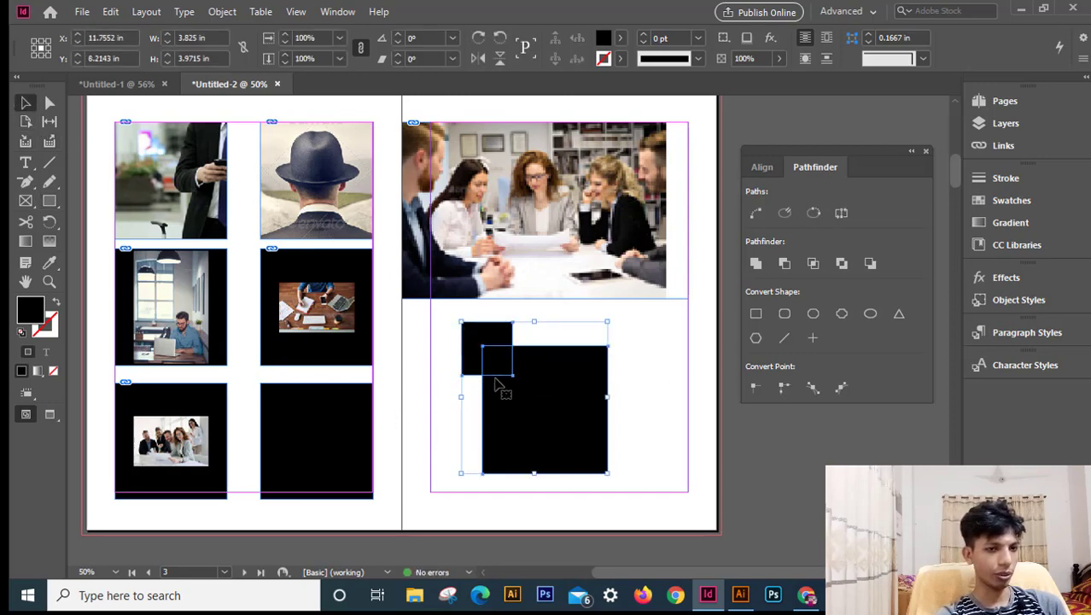
left_click(756, 265)
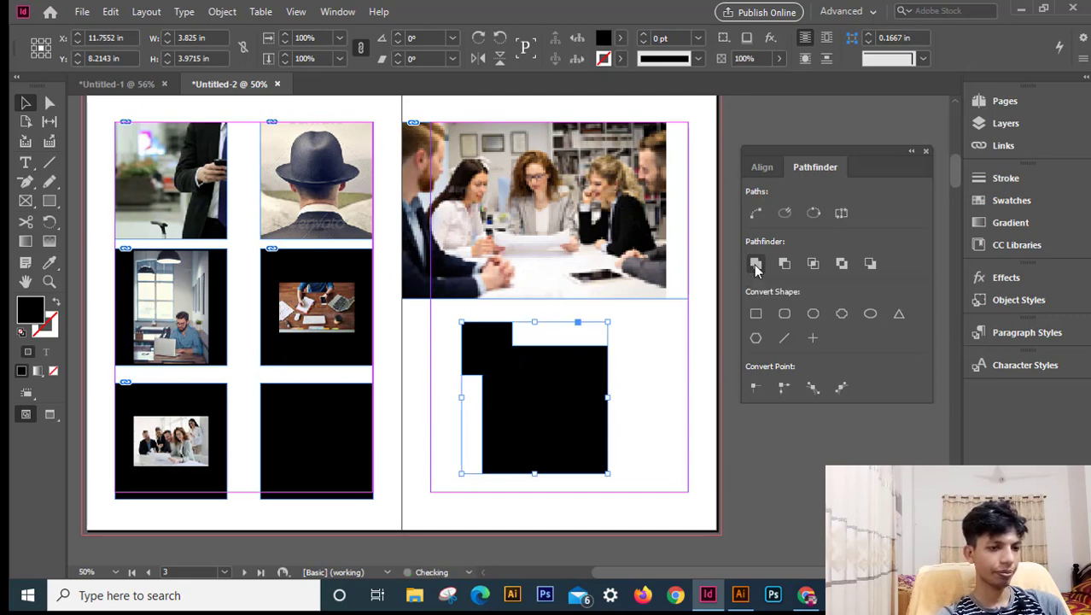
Step: Try moving the united black shape as one object on the right-hand page
left_click(629, 403)
left_click_drag(524, 384, 585, 427)
left_click(636, 357)
left_click(624, 388)
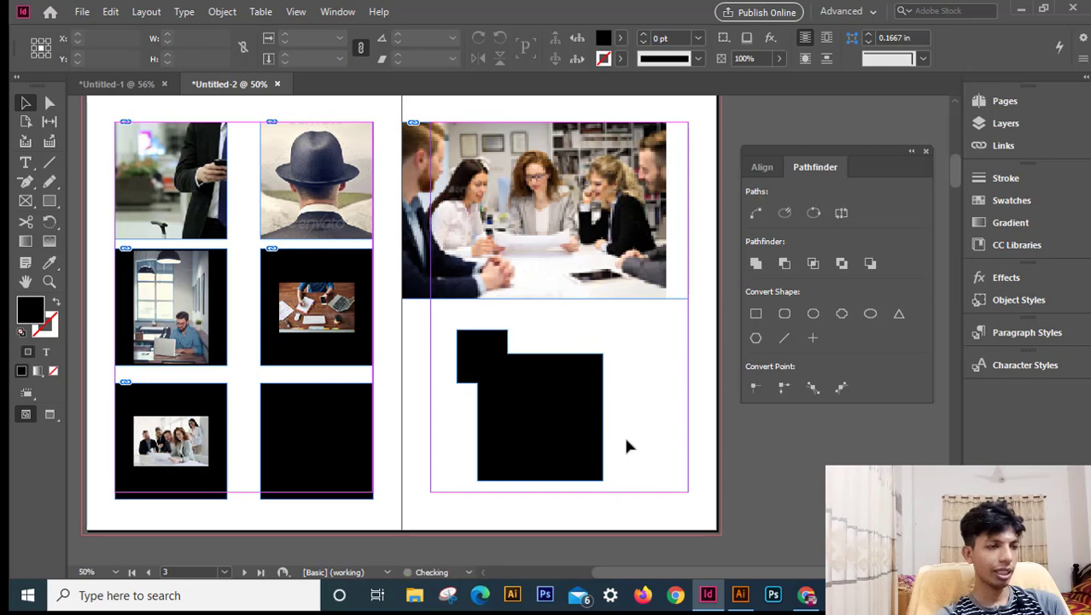
Step: Undo the move, the union and the smaller rectangle, keeping only the large black rectangle
key("ctrl+z")
key("ctrl+z")
key("ctrl+z")
key("ctrl+z")
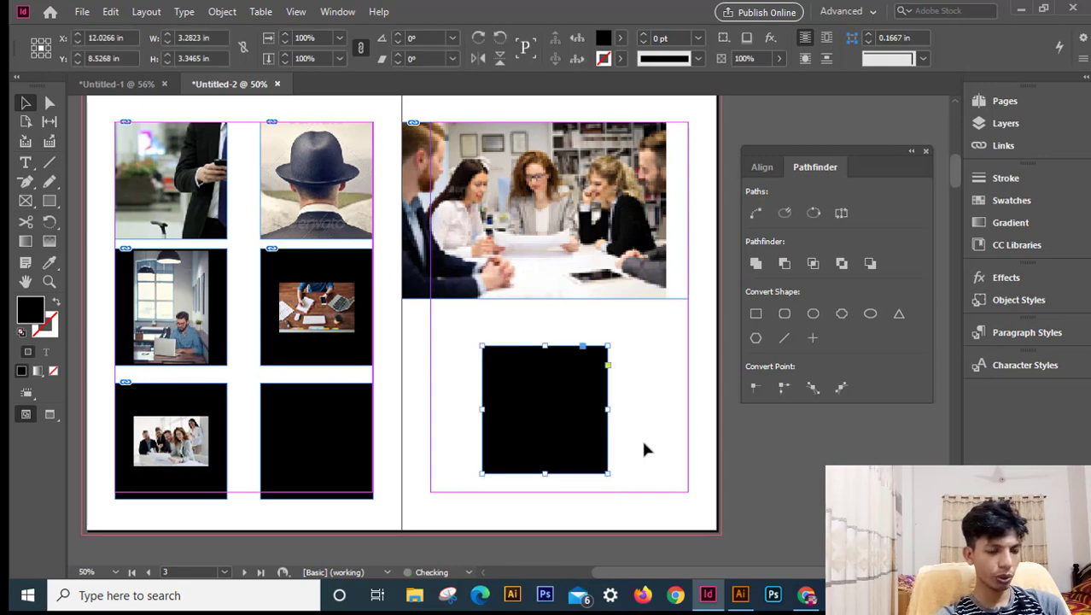
left_click(646, 405)
left_click(551, 420)
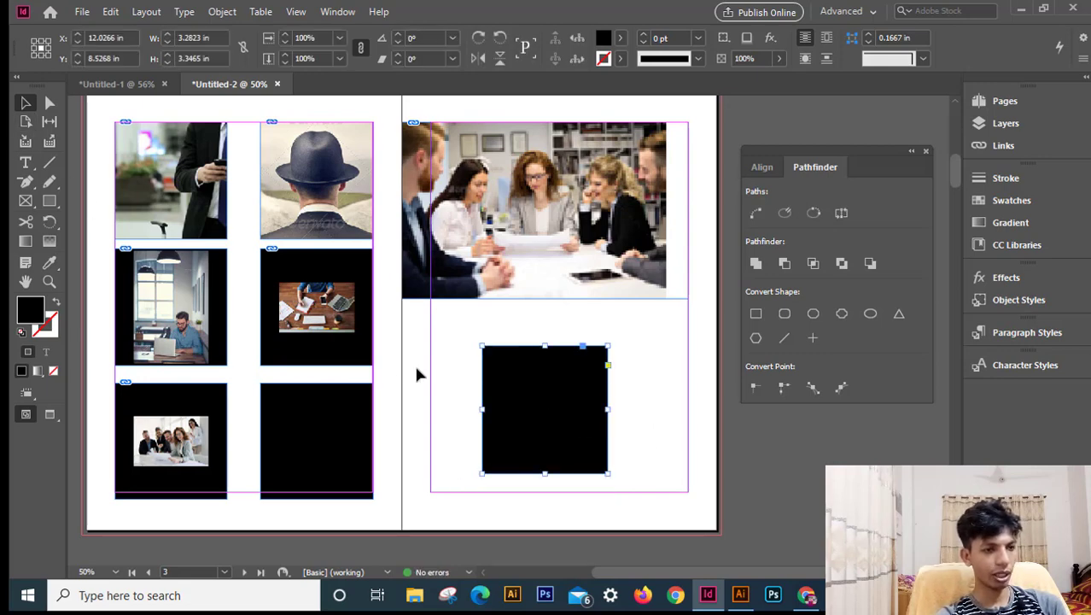
left_click_drag(460, 327, 525, 398)
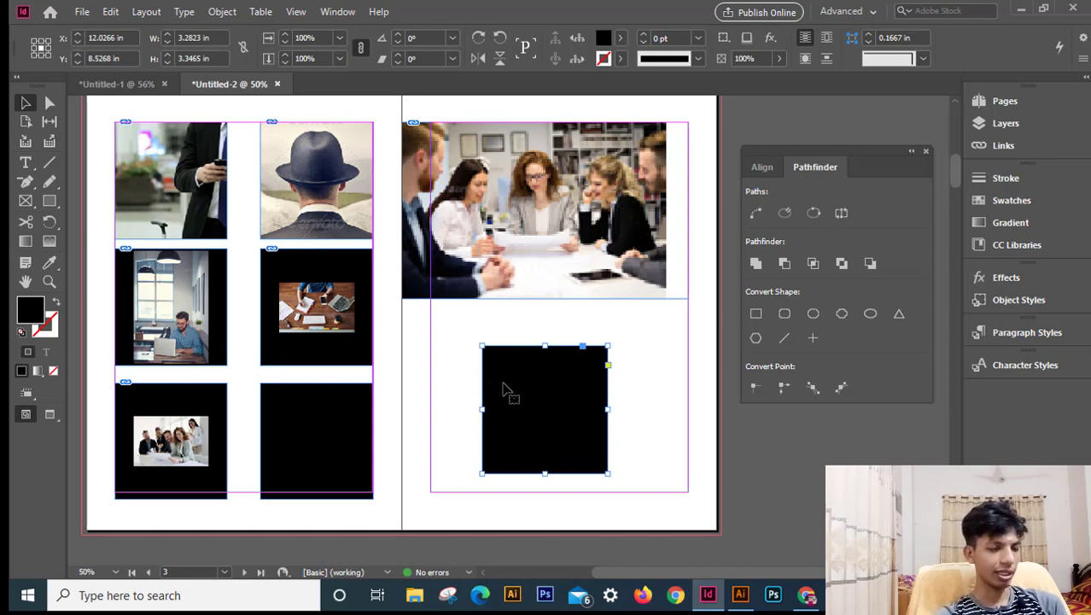
left_click(448, 338)
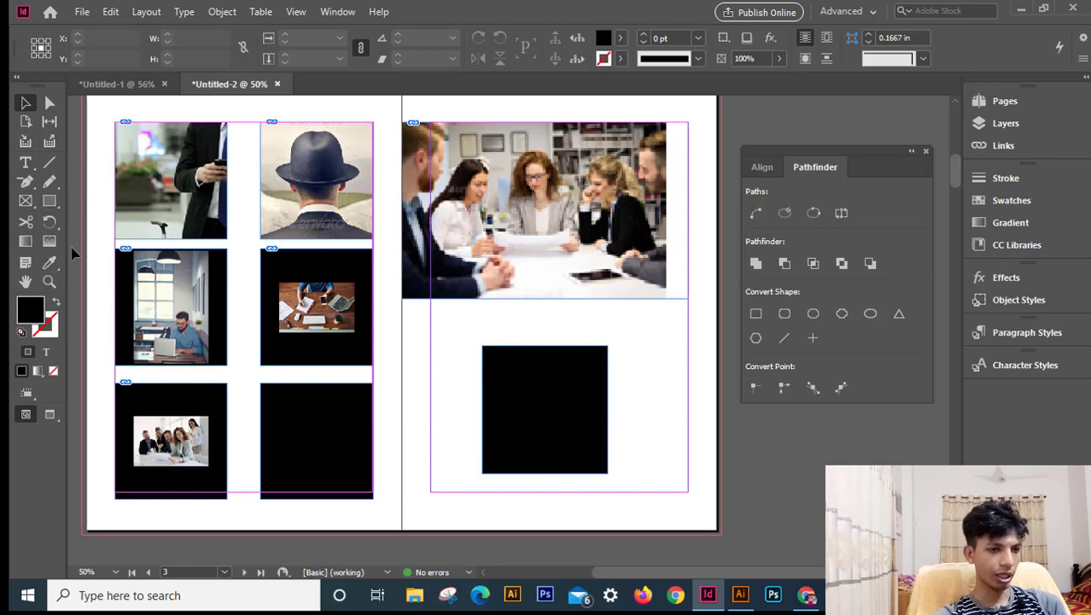
Step: Draw a rectangle about 1.77 × 1.98 in over the large rectangle's upper-left corner and cut it out with Pathfinder Subtract
left_click(49, 201)
left_click_drag(458, 322, 526, 397)
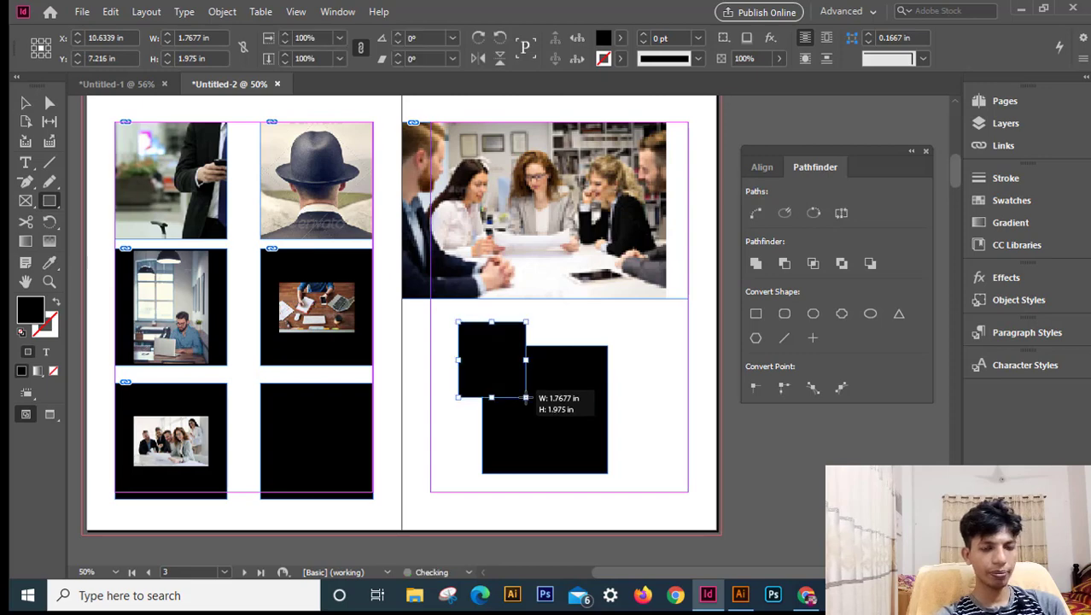
left_click(25, 102)
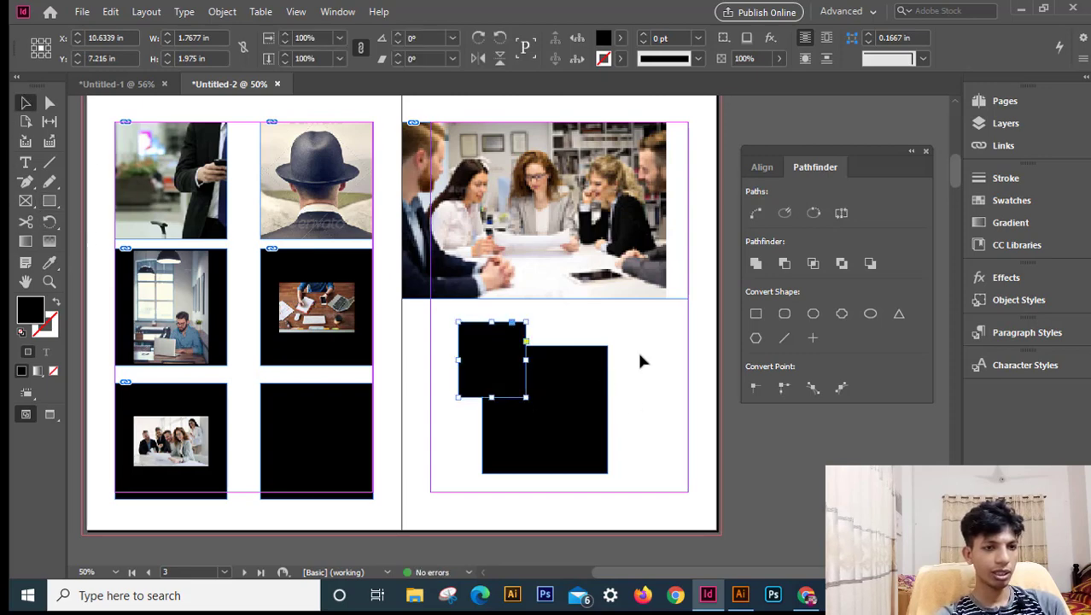
left_click_drag(640, 354, 487, 414)
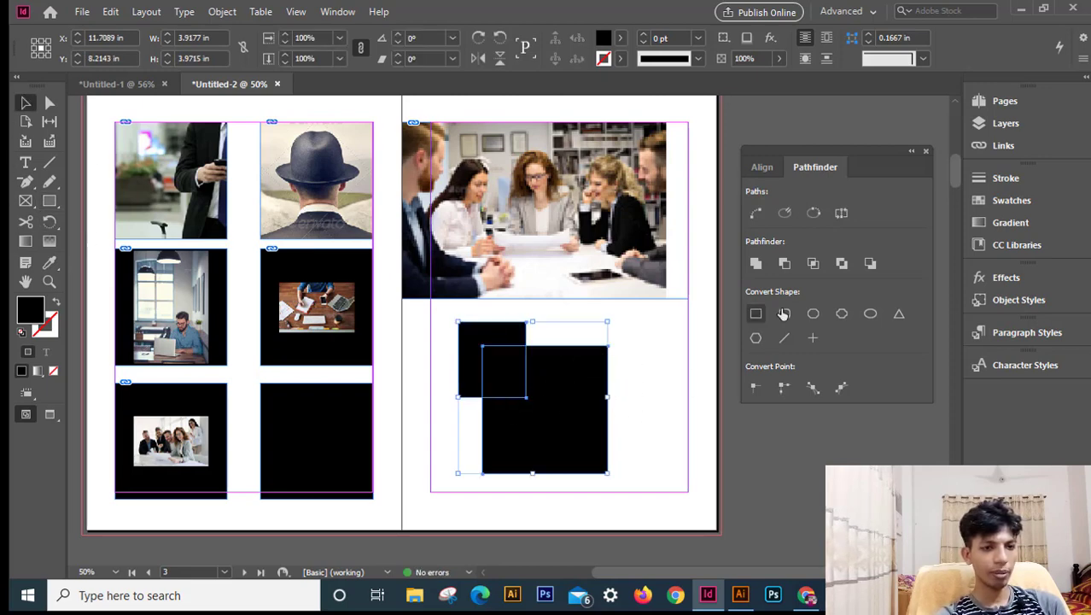
left_click(783, 265)
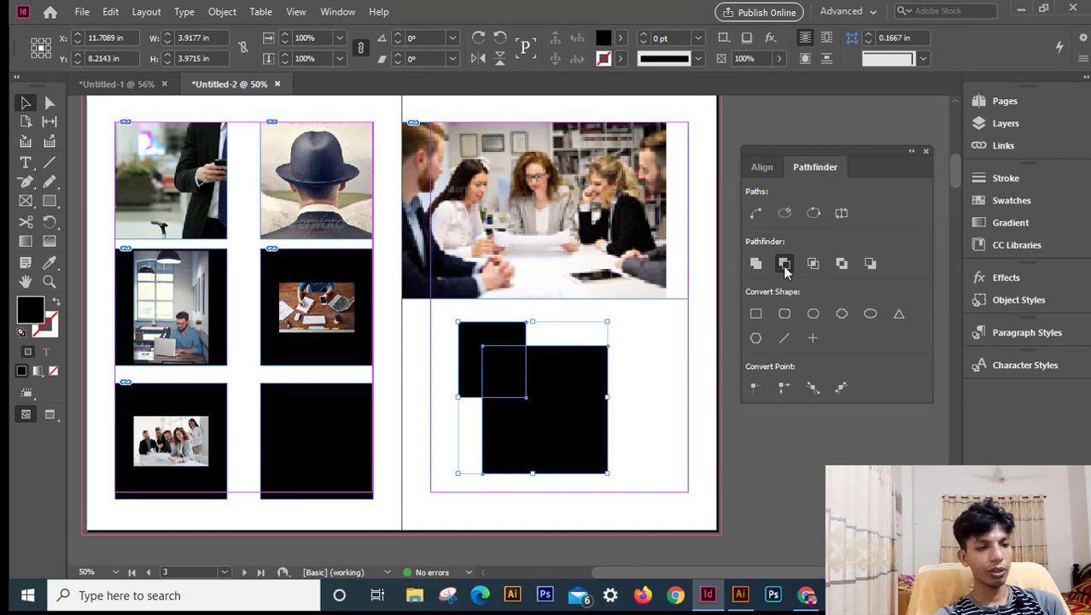
left_click(456, 356)
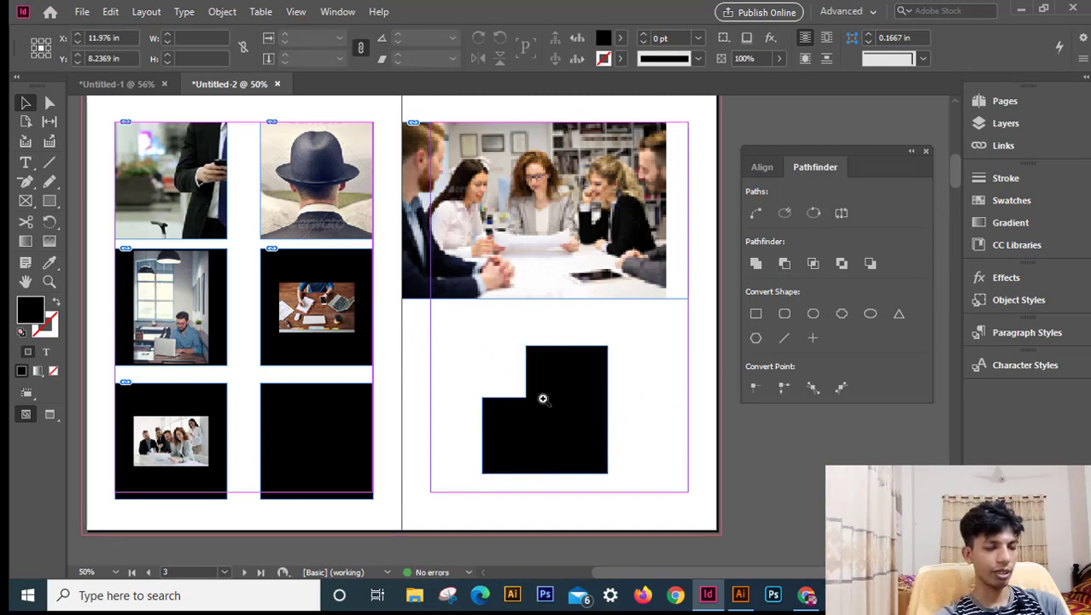
Step: Check the notched black shape up close and move it slightly to the left on the page
key("ctrl+equal")
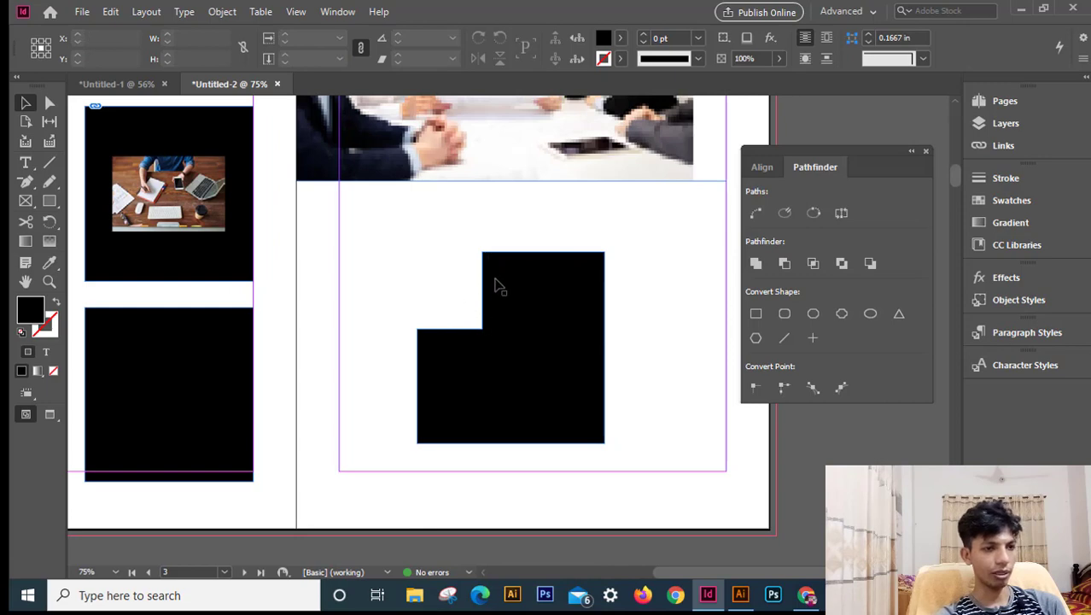
left_click(576, 325)
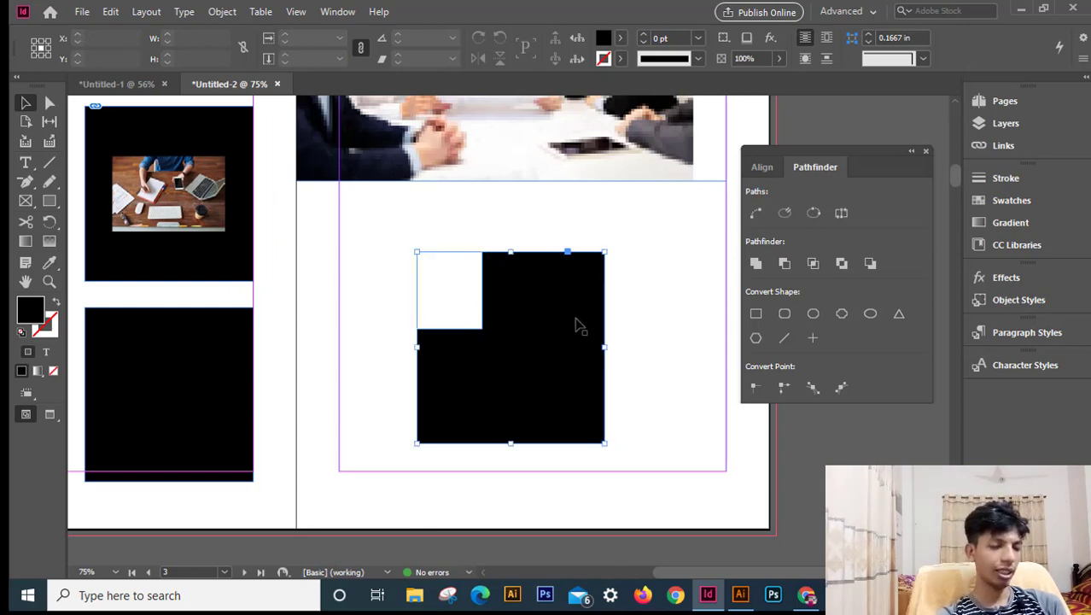
left_click(680, 348)
key("ctrl+minus")
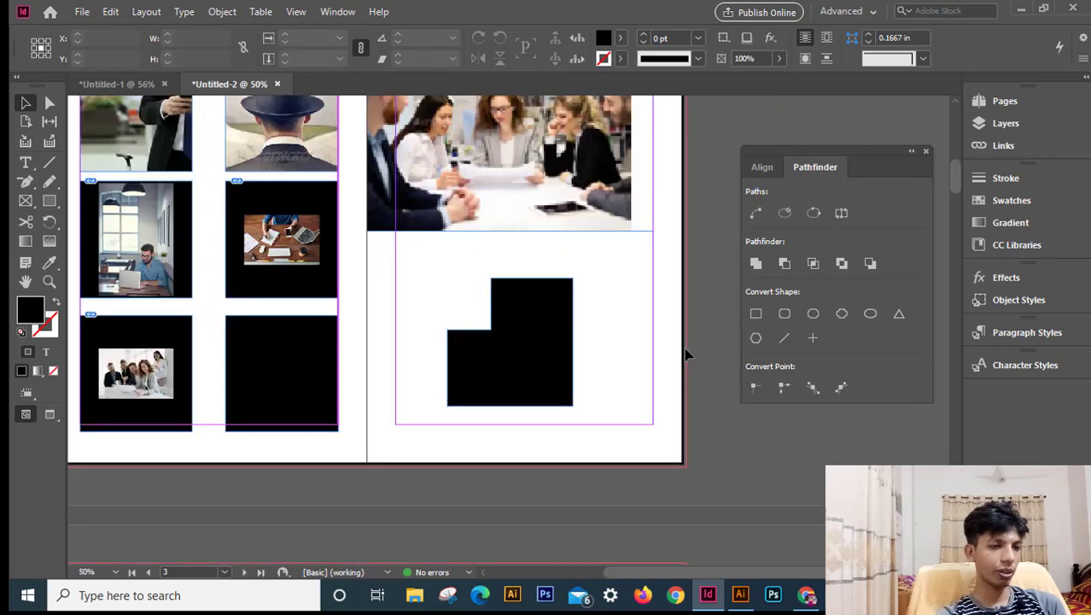
left_click_drag(609, 378, 596, 370)
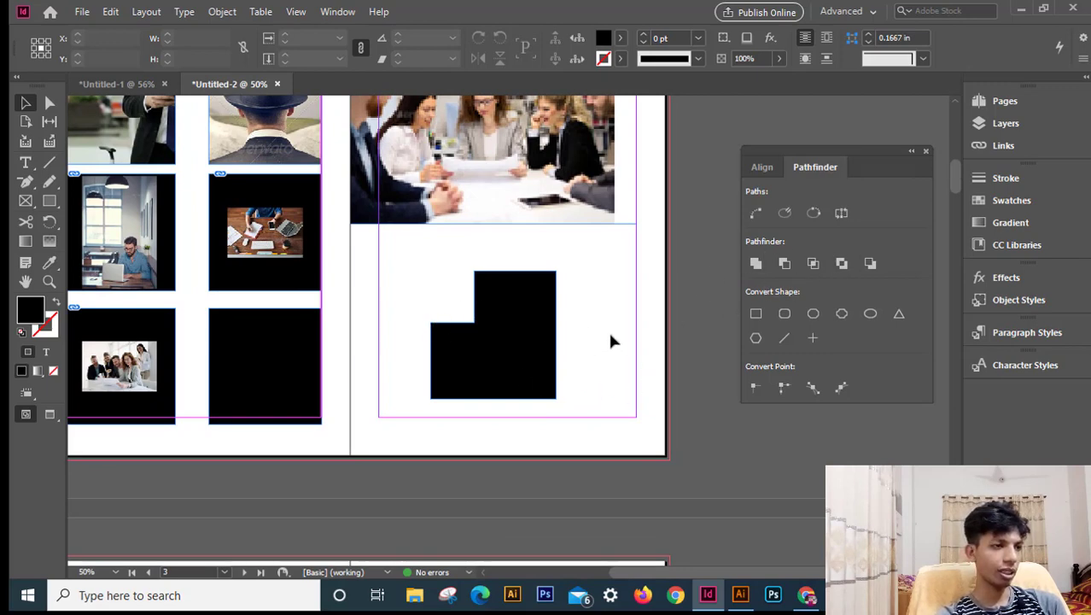
left_click_drag(513, 354, 481, 357)
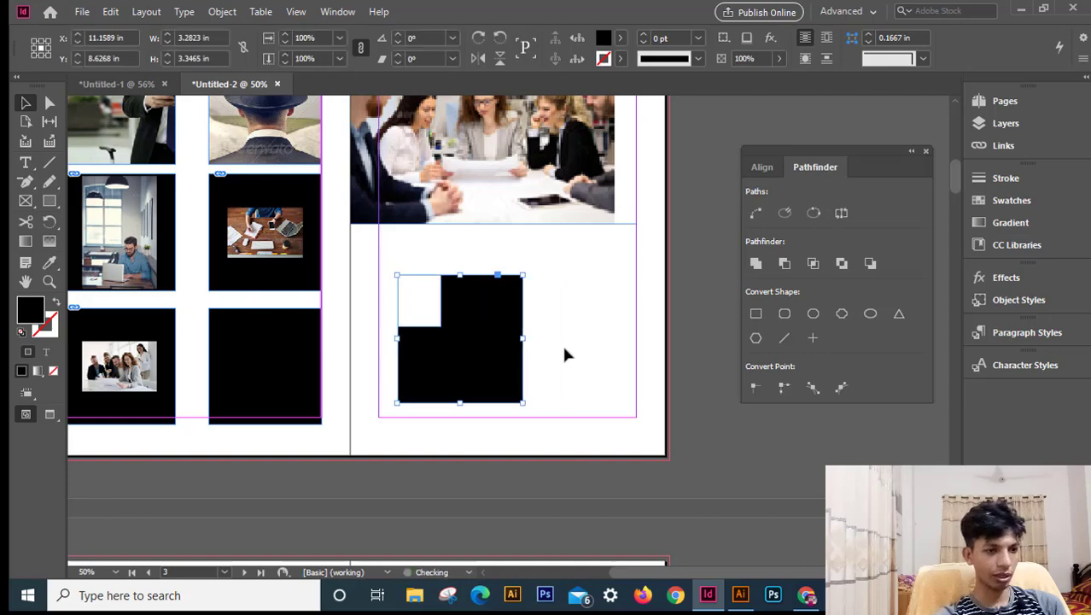
left_click(563, 355)
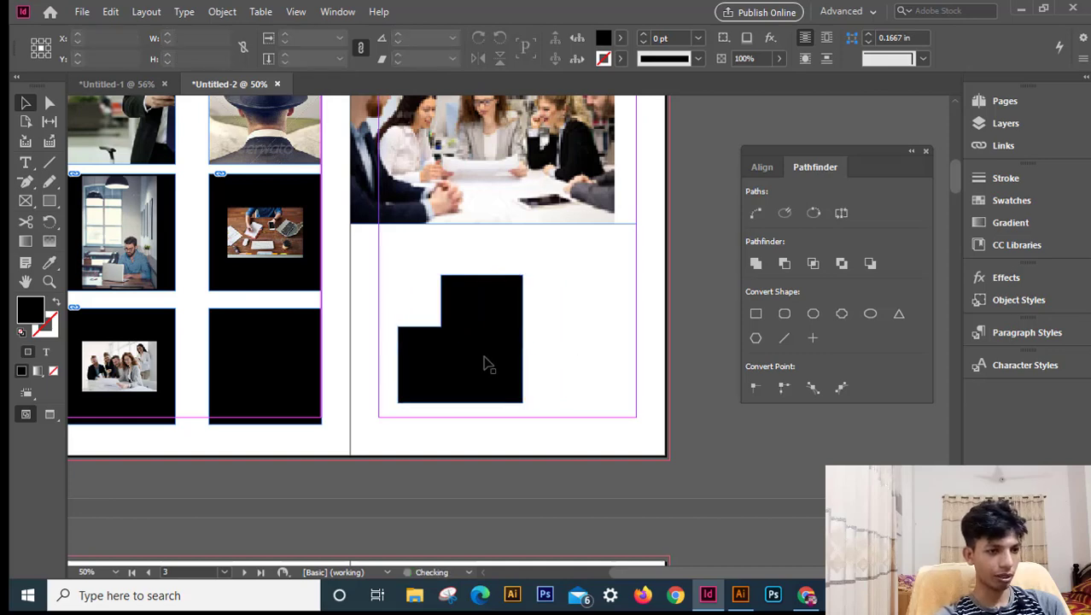
Step: Draw a small rectangle about 0.89 × 1.04 in overlapping the lower-right corner of the notched shape
left_click(53, 202)
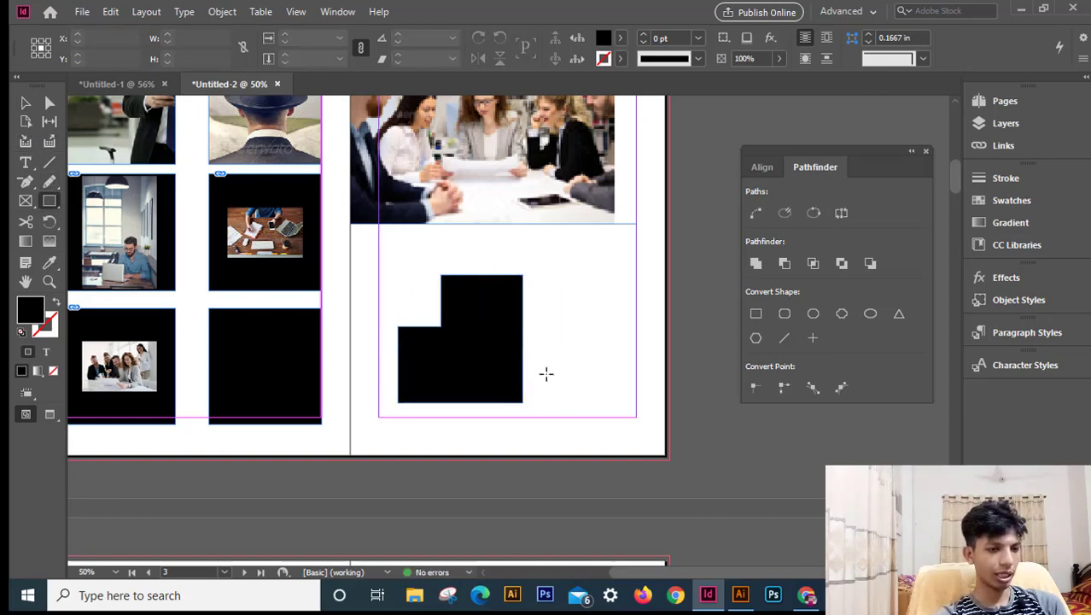
left_click_drag(541, 418, 507, 378)
left_click(26, 104)
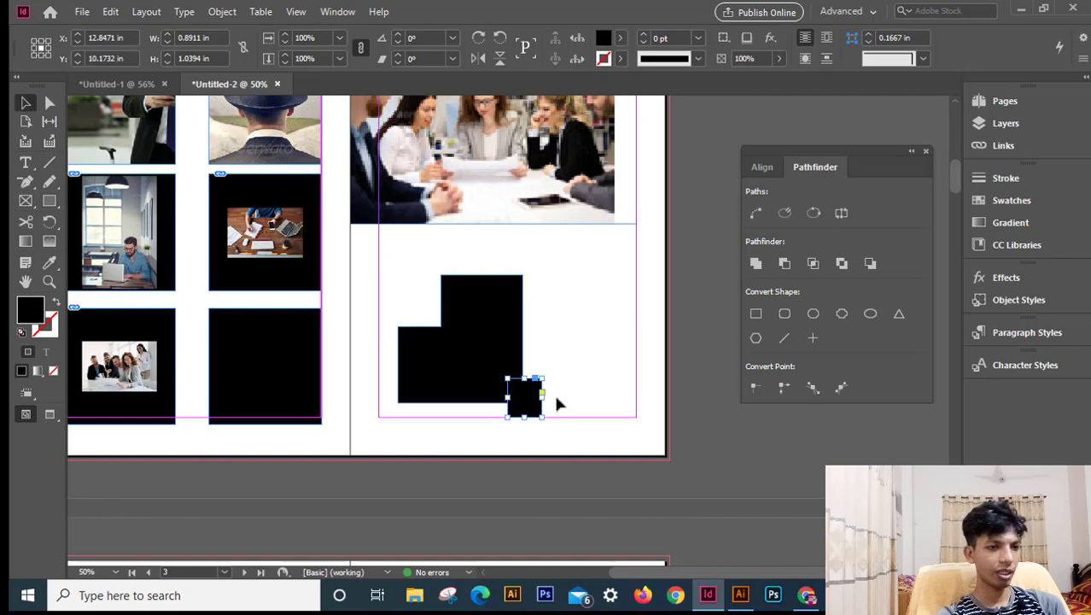
Step: Subtract the small rectangle from the notched shape and move the result slightly up and to the right
left_click_drag(557, 358, 515, 403)
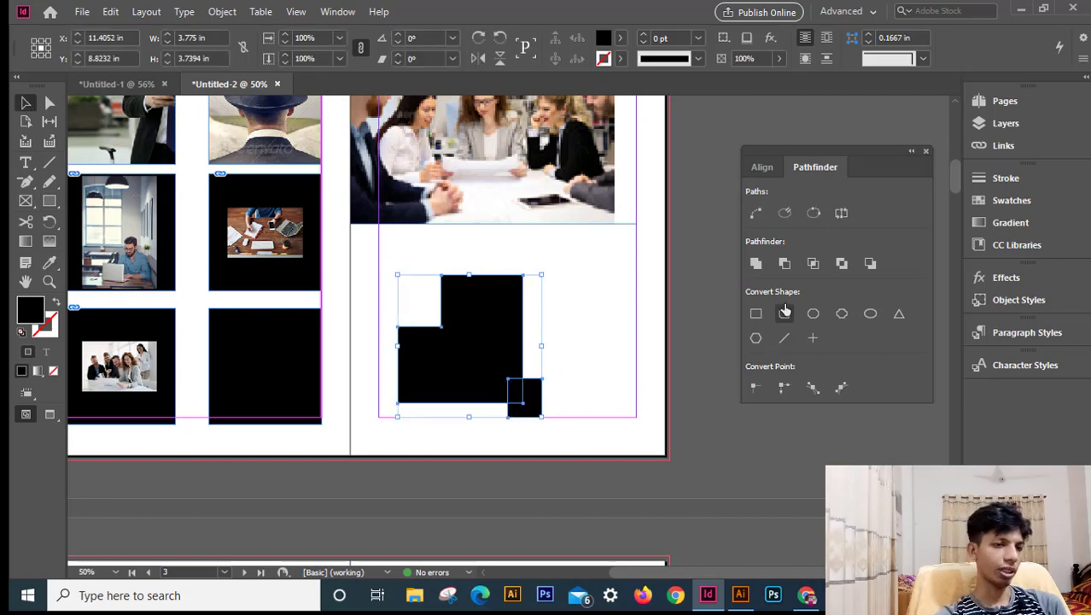
left_click(786, 265)
left_click(572, 351)
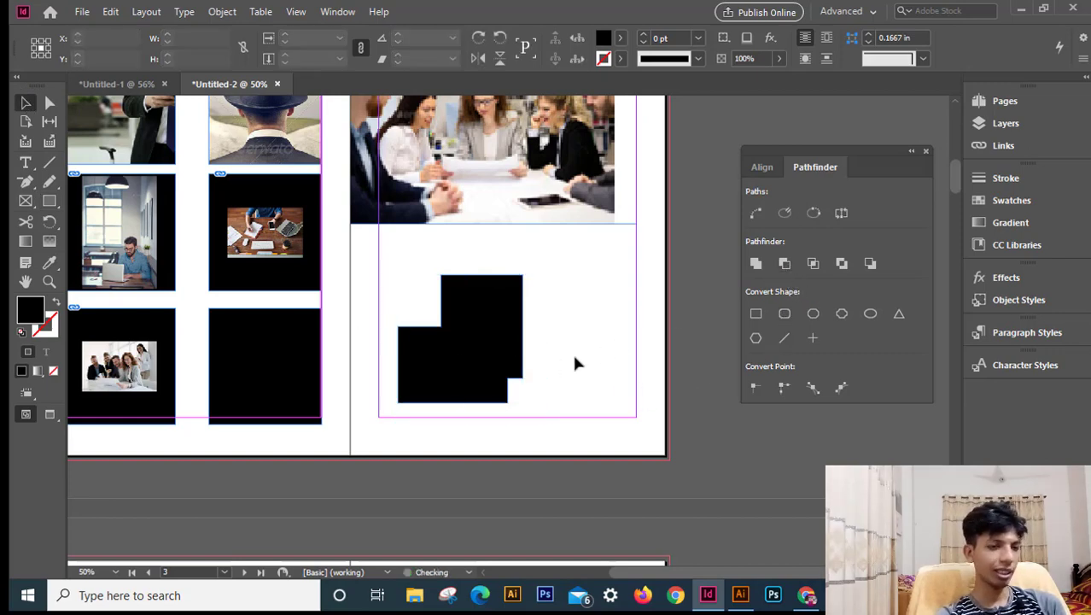
left_click_drag(504, 366, 523, 347)
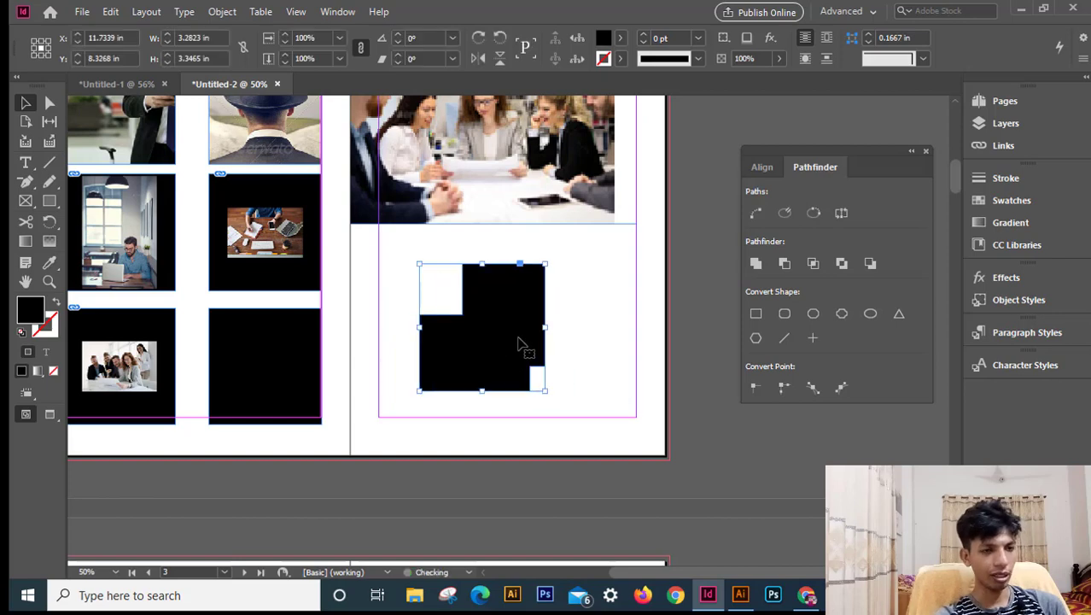
Step: Move the notched black shape into the lower-left corner of the margin area below the meeting photo
left_click(575, 300)
key("ctrl+minus")
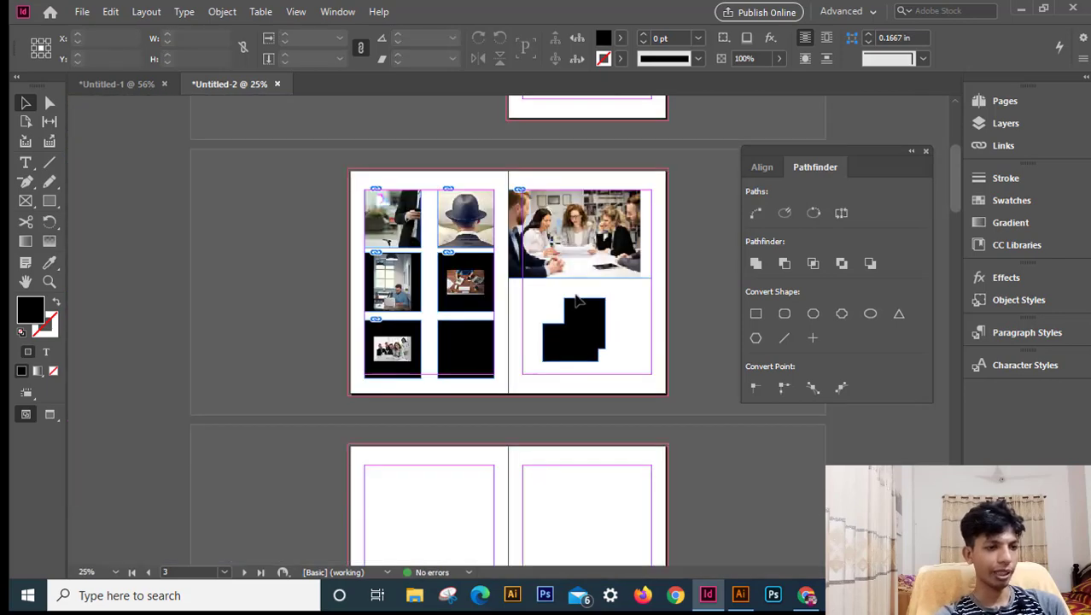
key("ctrl+equal")
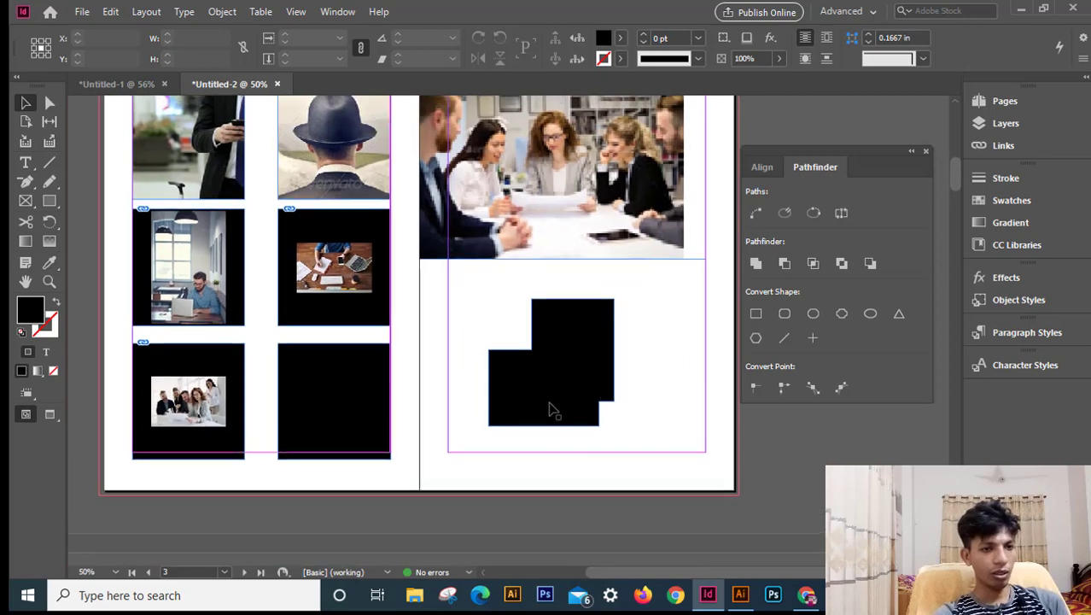
left_click_drag(551, 409, 512, 389)
left_click(692, 422)
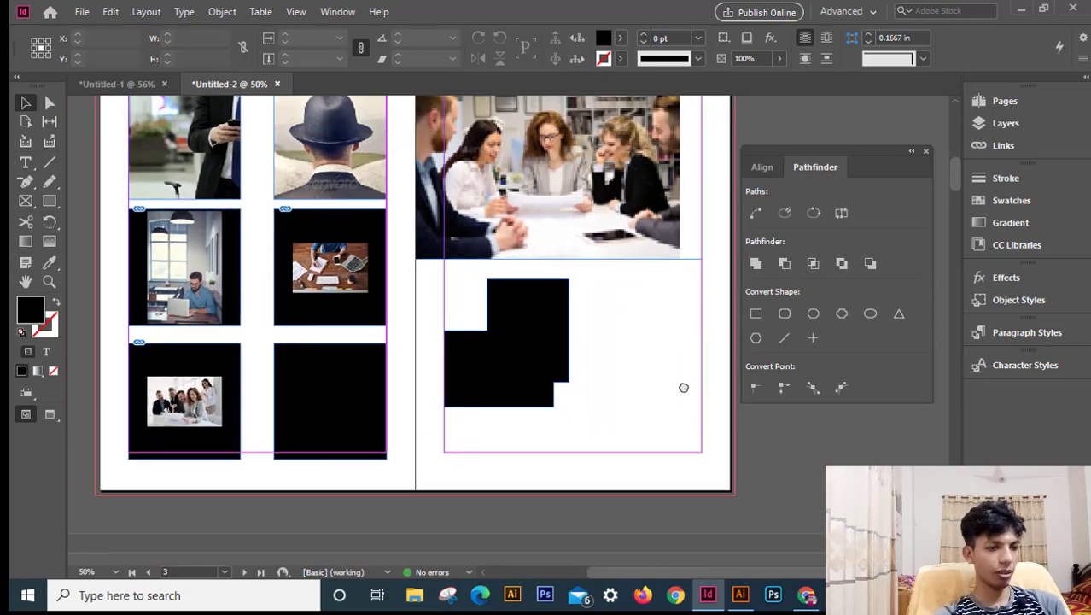
left_click_drag(682, 386, 649, 403)
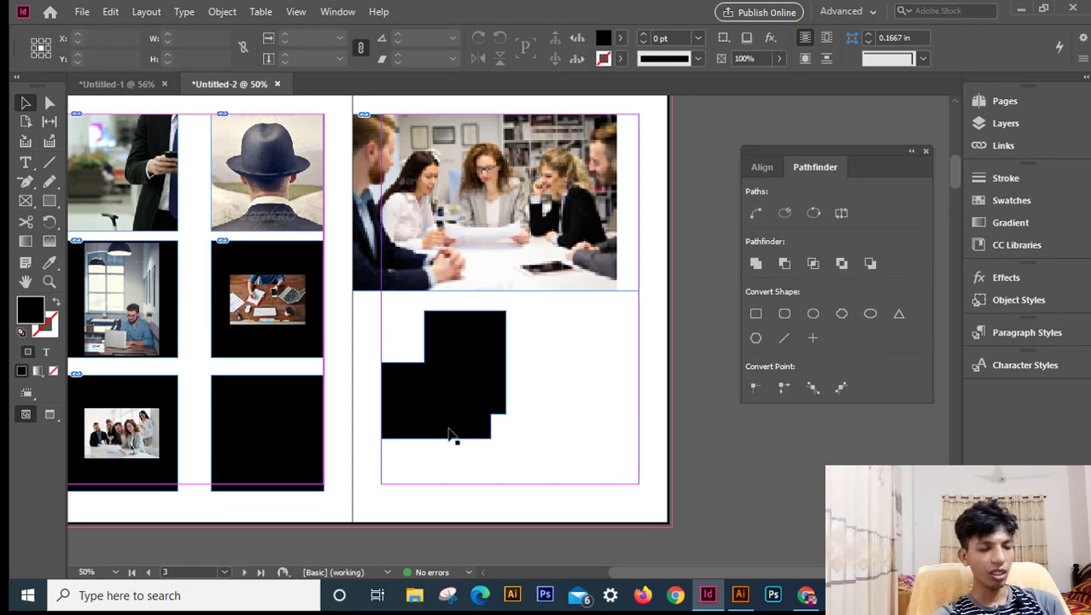
left_click_drag(451, 439, 451, 468)
left_click(542, 406)
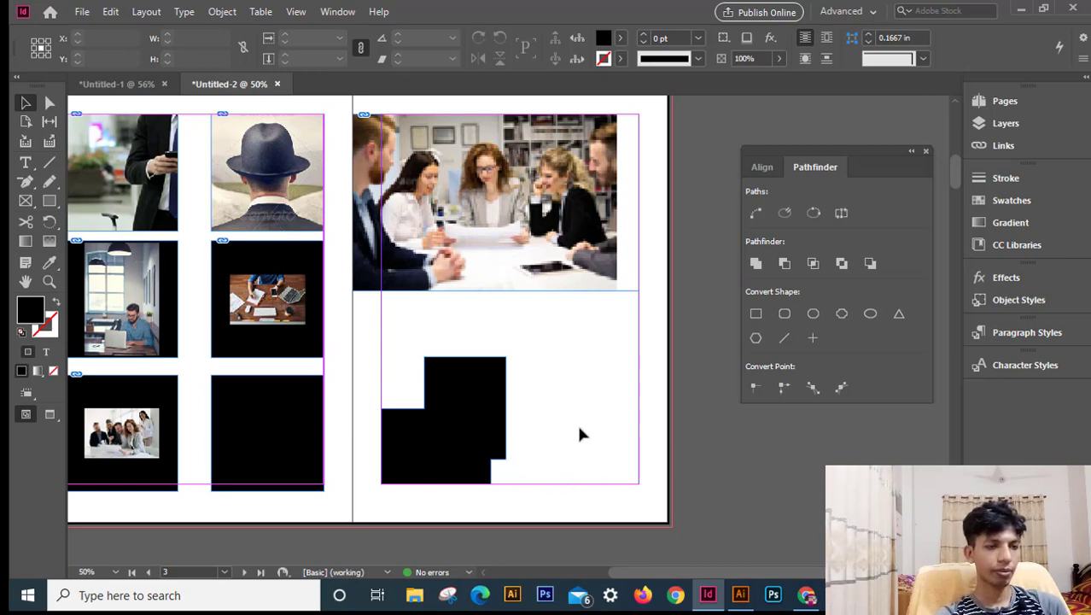
left_click_drag(548, 456, 578, 392)
left_click_drag(560, 328, 633, 441)
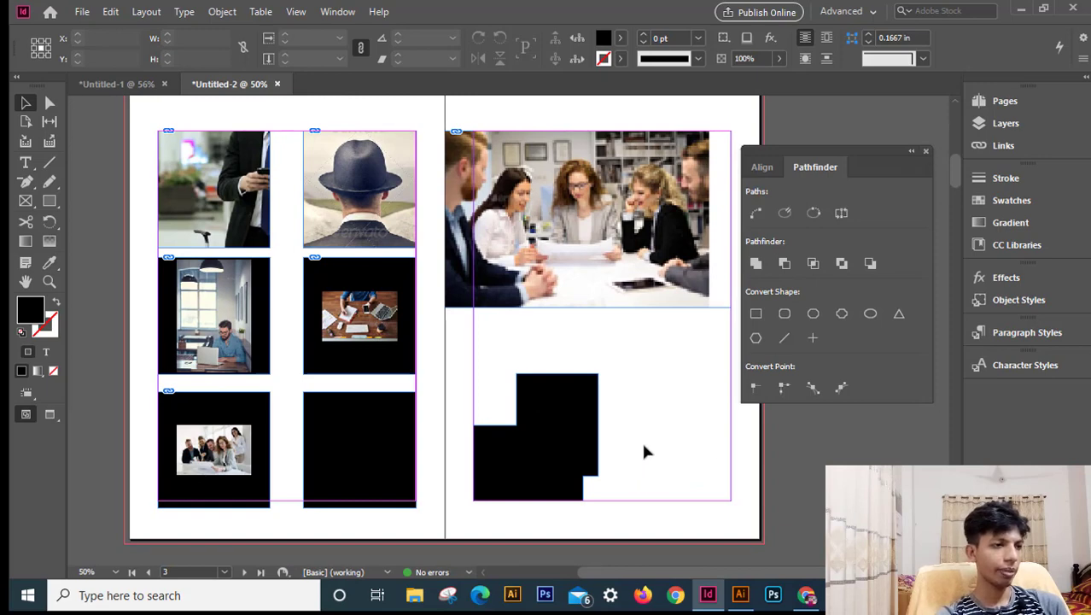
left_click_drag(643, 451, 562, 439)
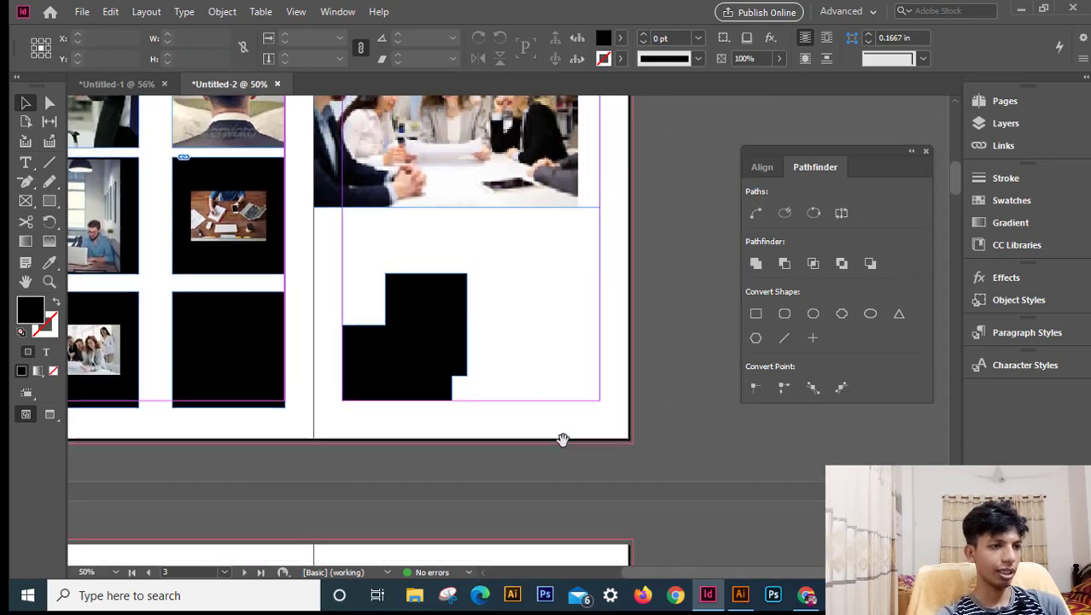
Step: Draw a rectangle about 2.94 × 3.05 in beside the notched shape and convert it to a rounded rectangle
left_click(51, 203)
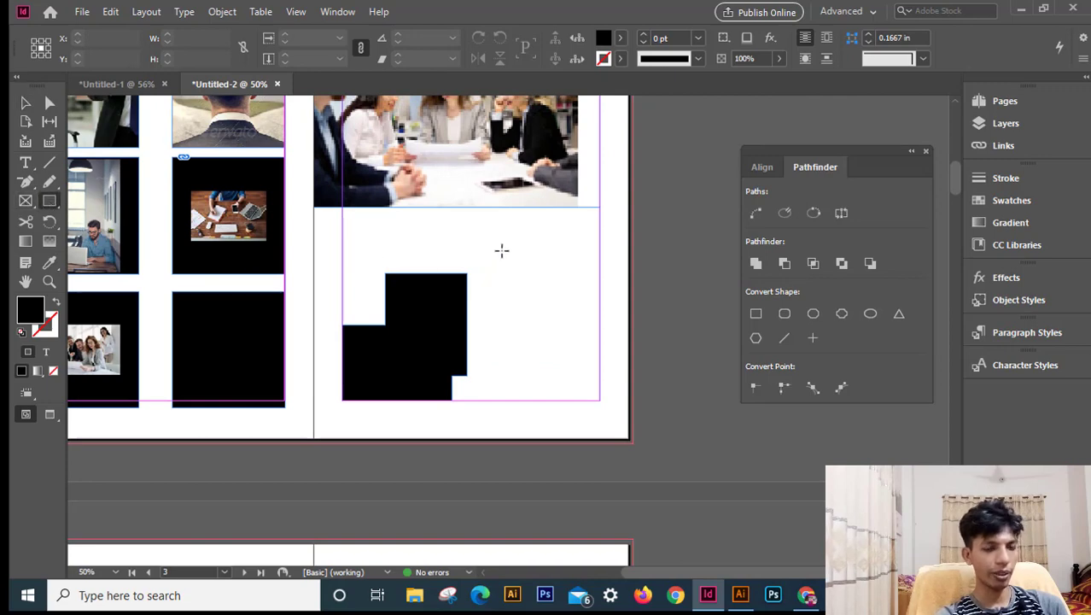
left_click_drag(506, 243, 619, 358)
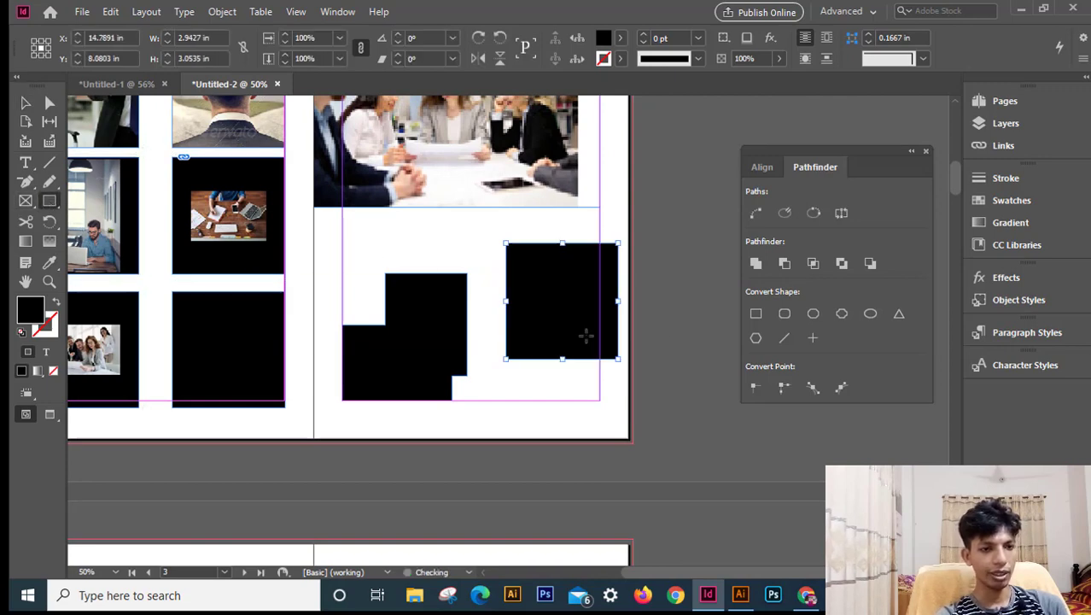
left_click(26, 103)
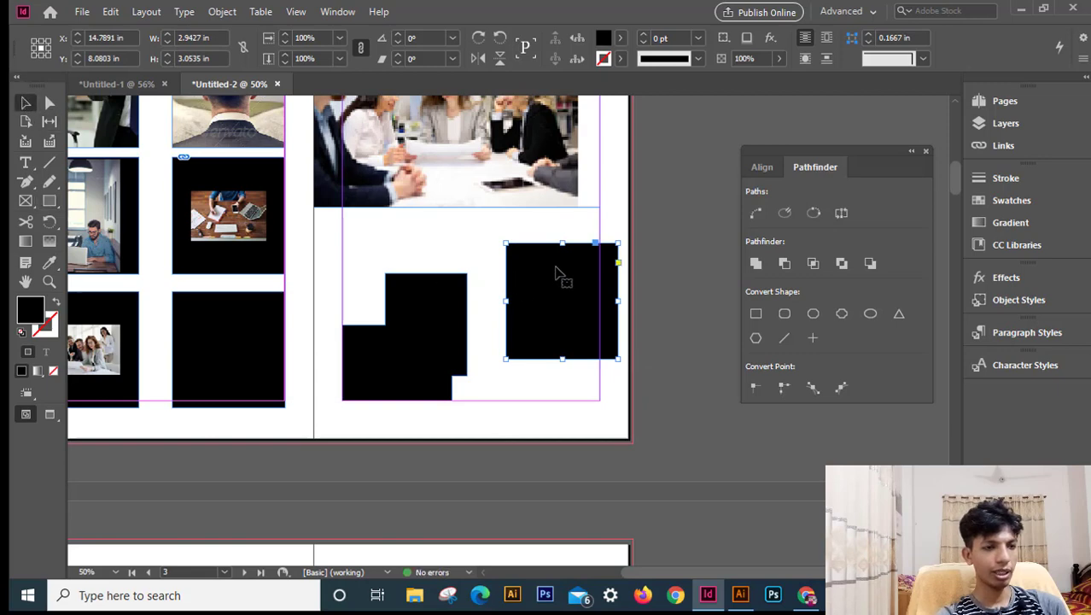
left_click(786, 315)
left_click(557, 384)
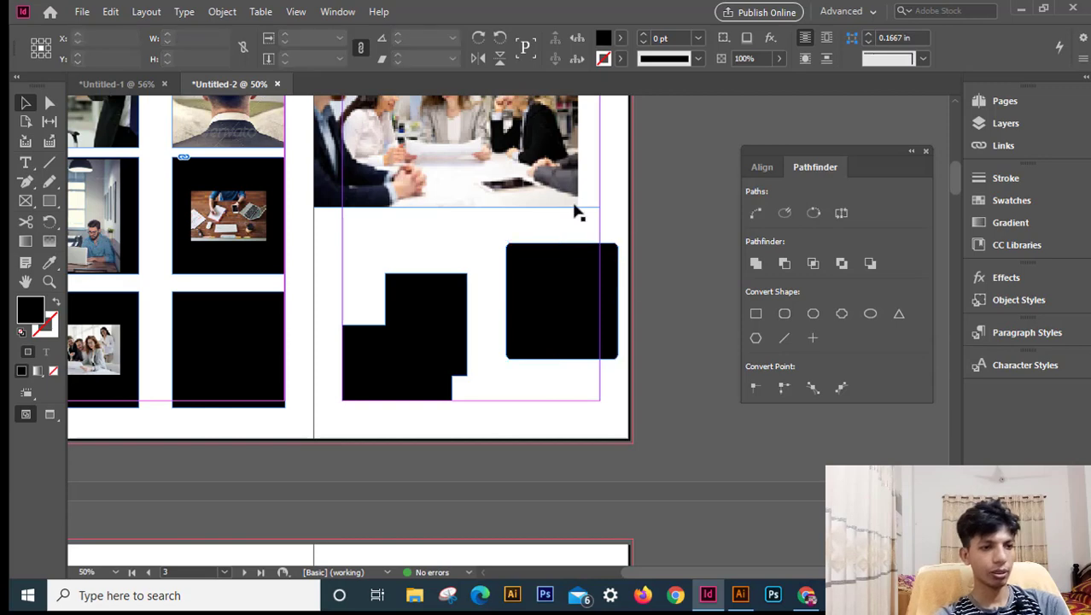
Step: Delete the notched black shape and move the rounded rectangle into its place below the meeting photo
left_click_drag(526, 283, 514, 272)
left_click(438, 345)
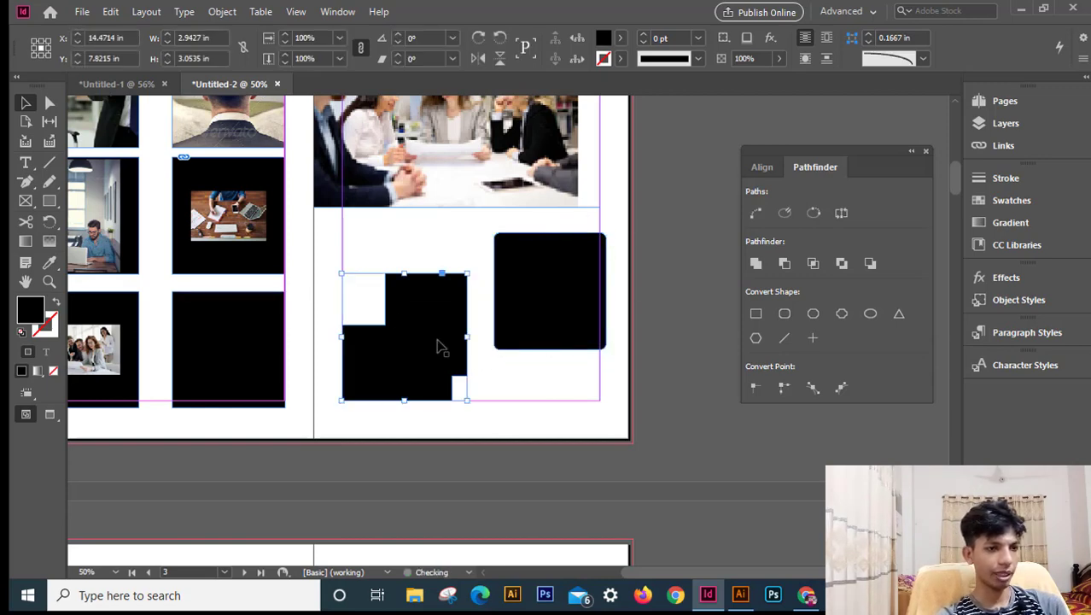
key("Delete")
left_click_drag(543, 320, 431, 339)
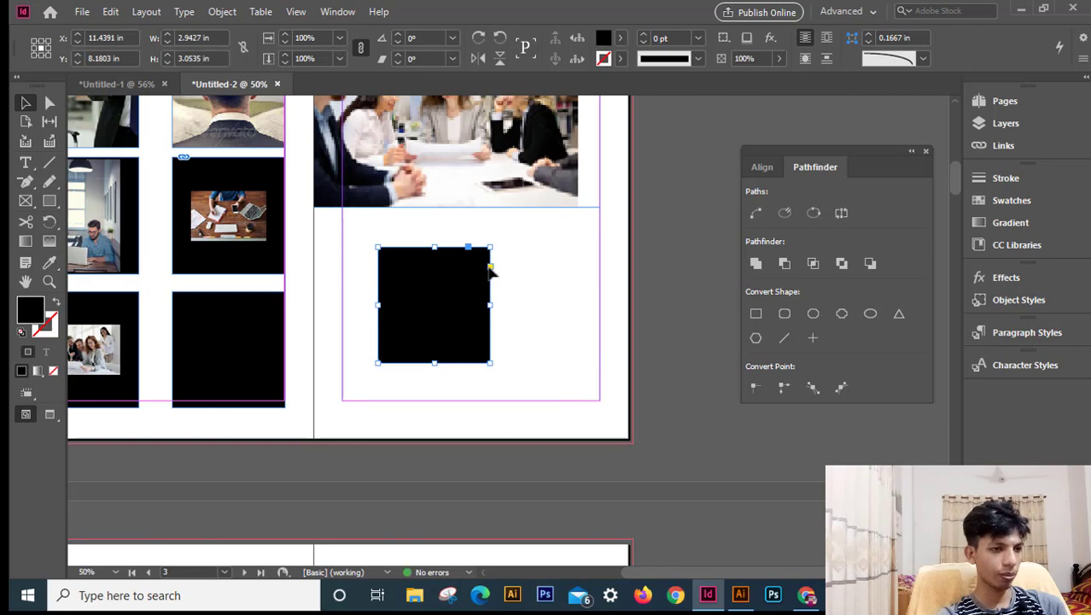
Step: Increase the rounded rectangle's corner radius to about 0.42 in and move the shape against the inner margin
left_click(491, 270)
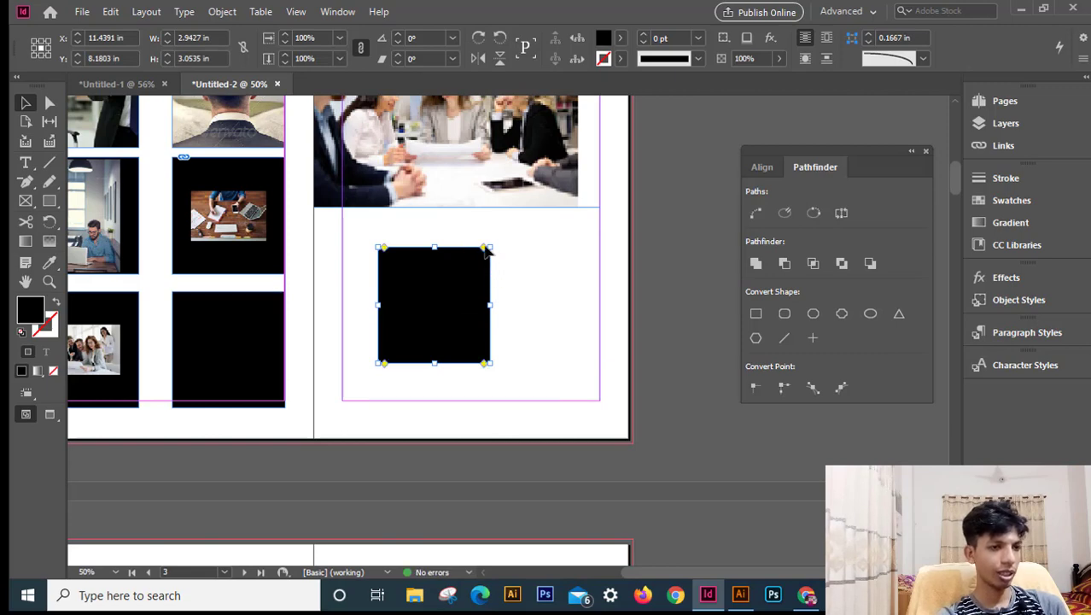
left_click_drag(488, 249, 474, 253)
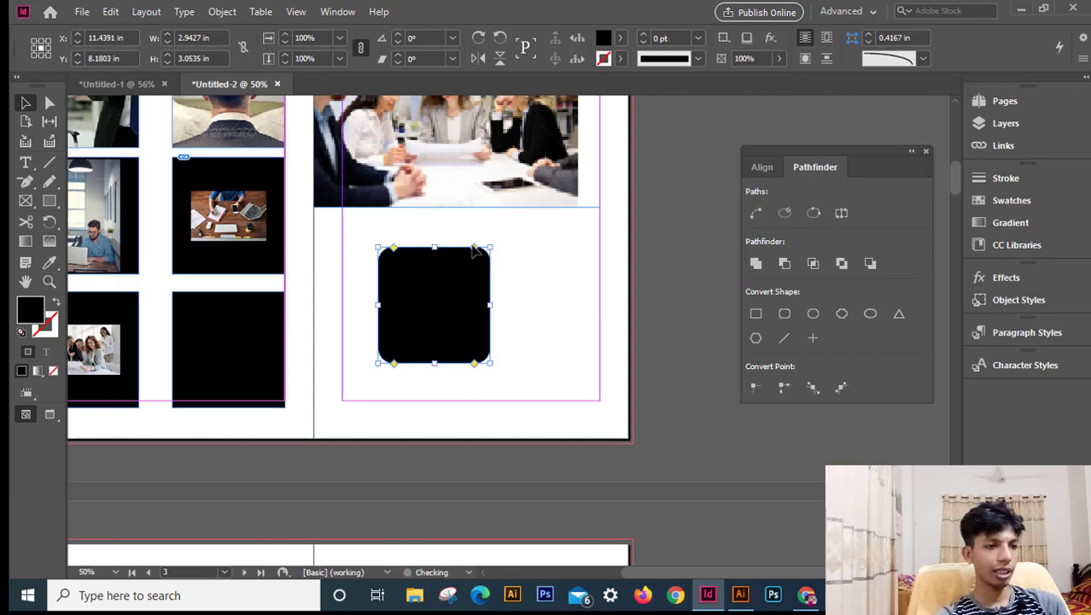
left_click(543, 249)
left_click_drag(450, 309, 414, 304)
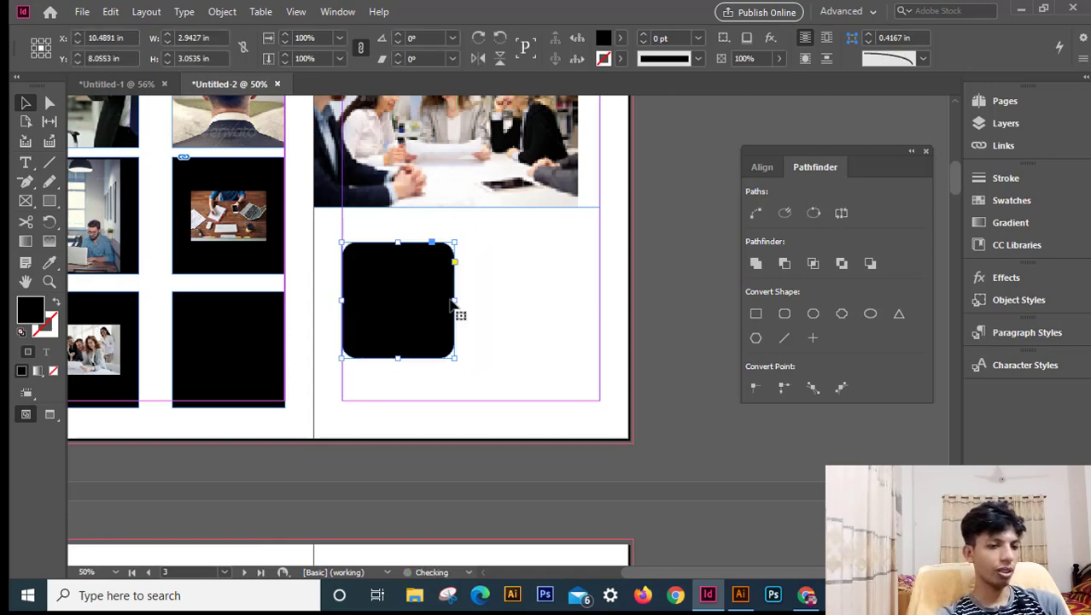
left_click(544, 267)
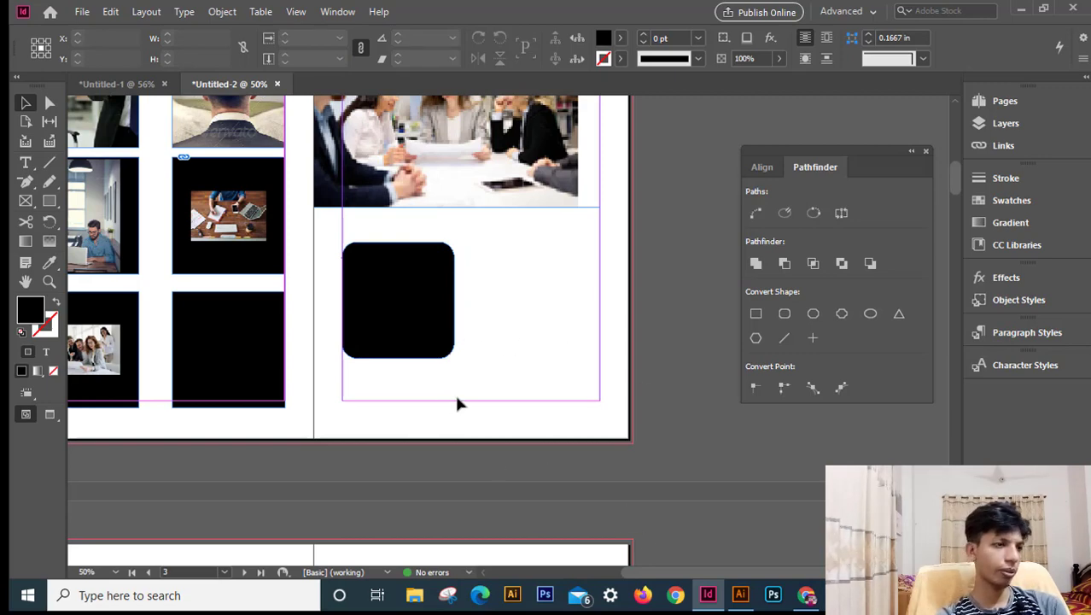
Step: Delete the rounded rectangle and draw a rectangle about 3.9 × 2.95 in below the meeting photo
left_click(406, 295)
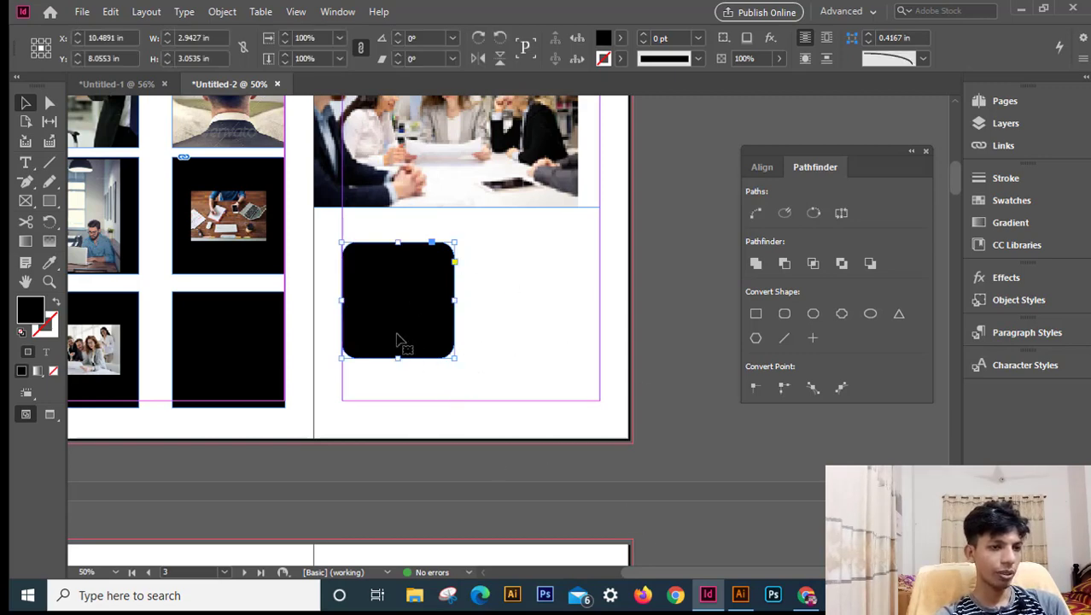
key("Delete")
left_click(49, 201)
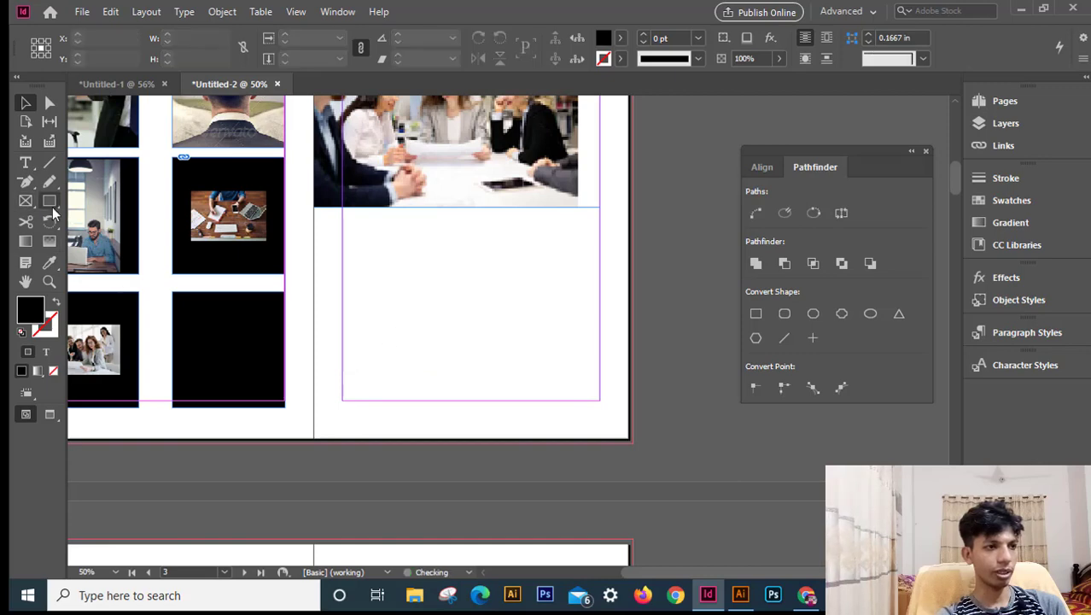
left_click_drag(389, 262, 539, 375)
left_click(25, 104)
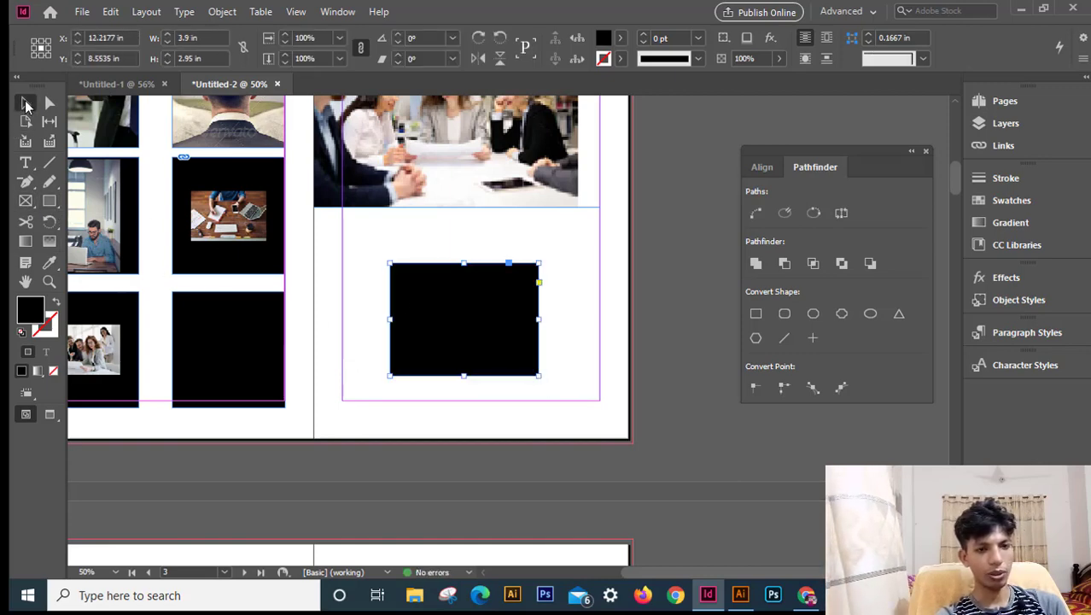
left_click(586, 336)
Step: Convert the rectangle in turn to a polygon, a beveled rectangle, an ellipse and a triangle, ending with a plain rectangle again
left_click(460, 321)
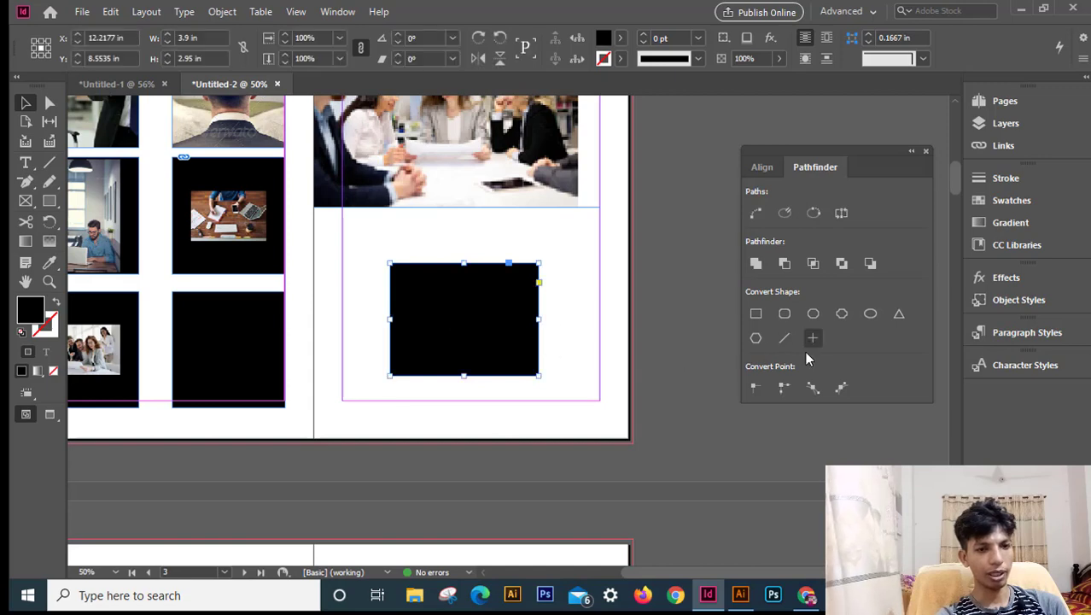
left_click(756, 338)
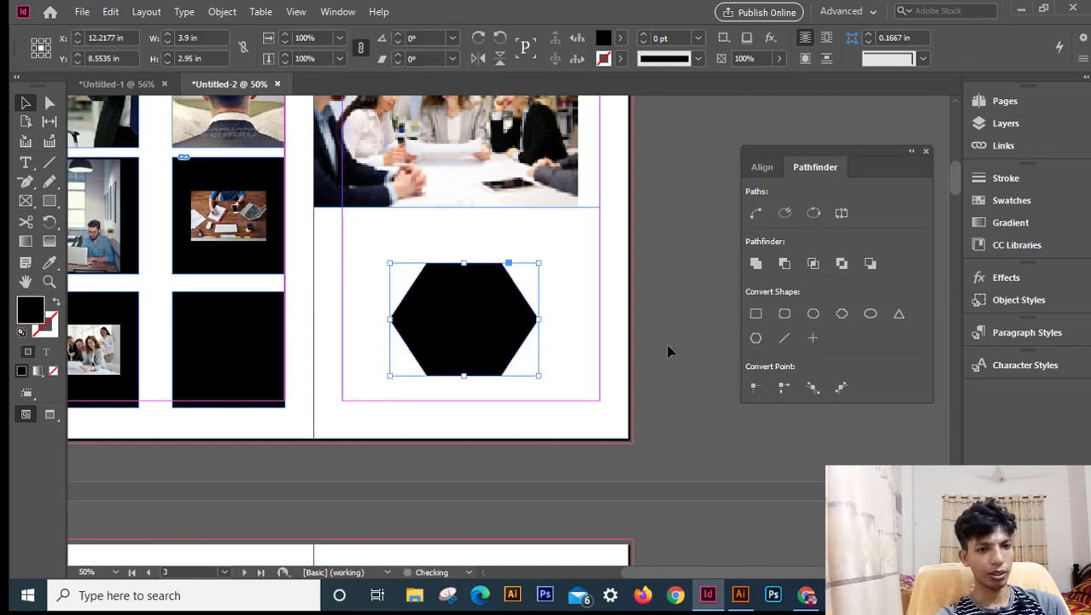
left_click(811, 315)
left_click(870, 314)
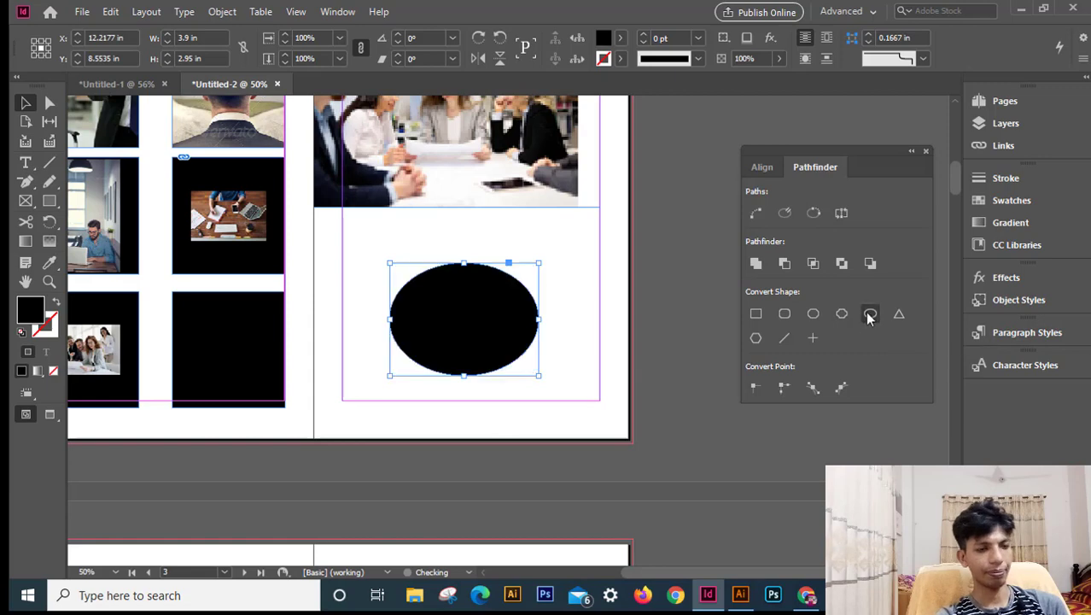
left_click(899, 314)
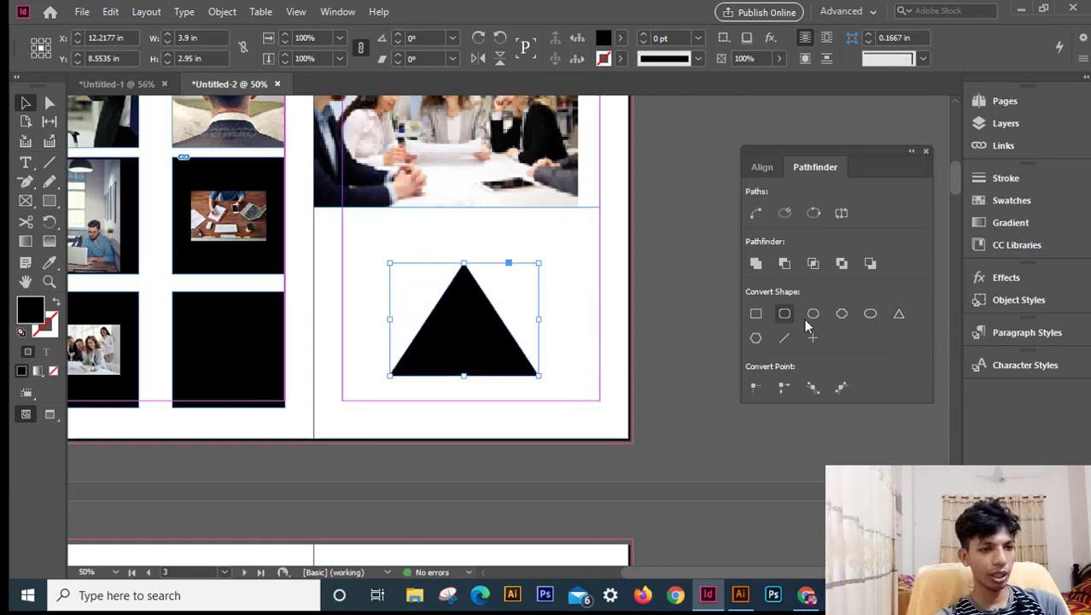
left_click(756, 314)
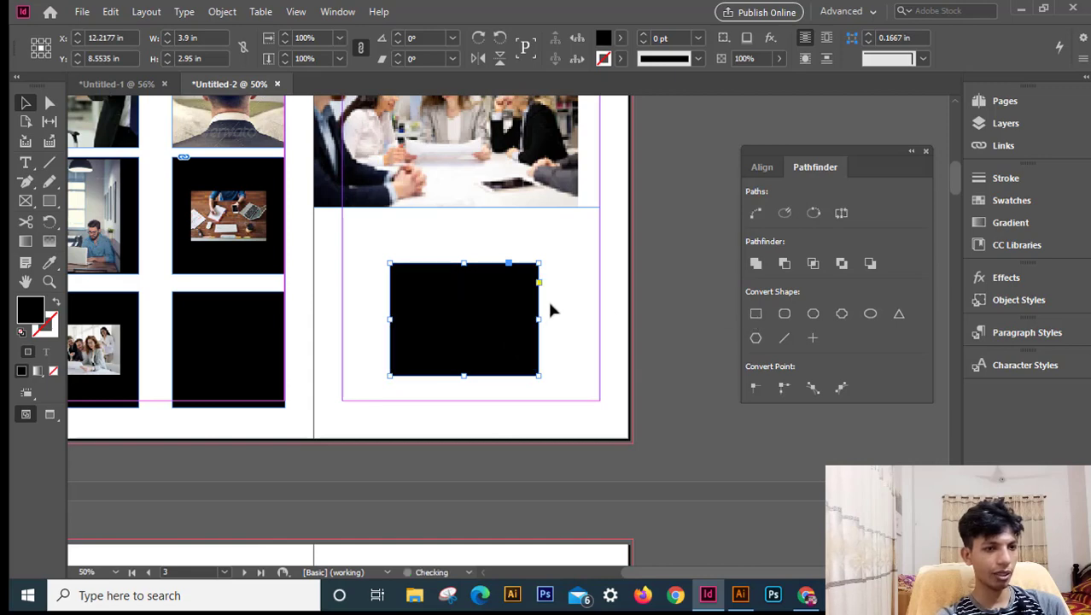
Step: Convert the black rectangle below the meeting photo to a rounded rectangle with Convert Shape
left_click(556, 285)
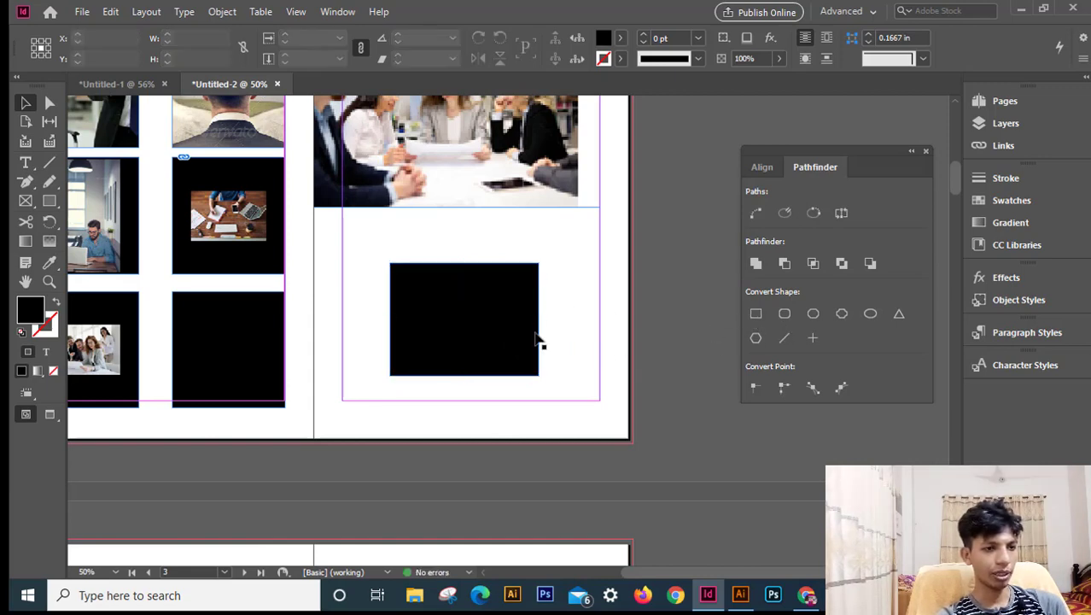
left_click(506, 334)
left_click(785, 315)
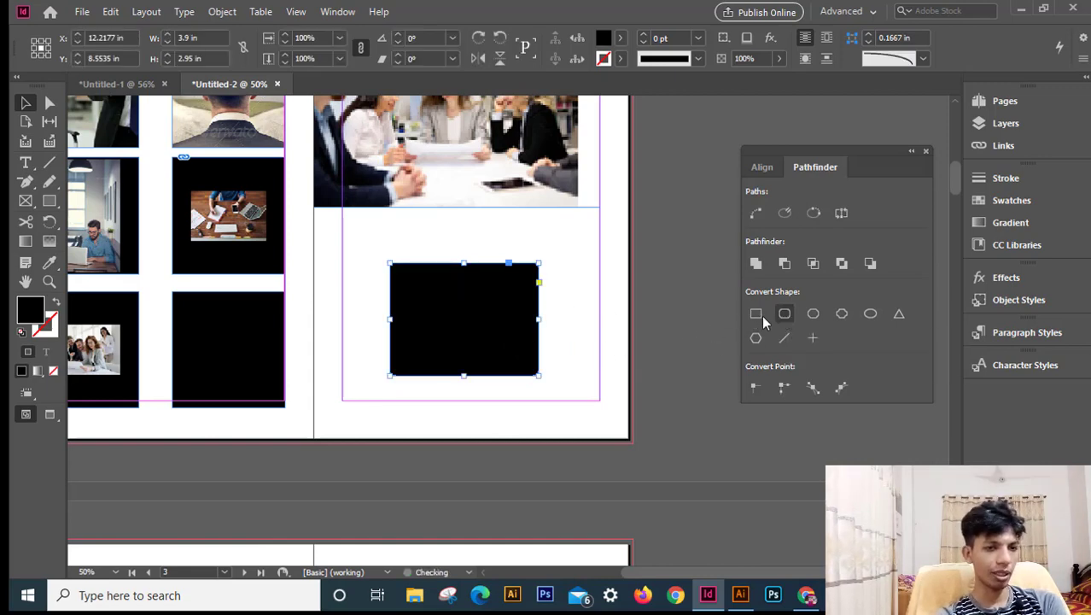
left_click(575, 265)
left_click(478, 303)
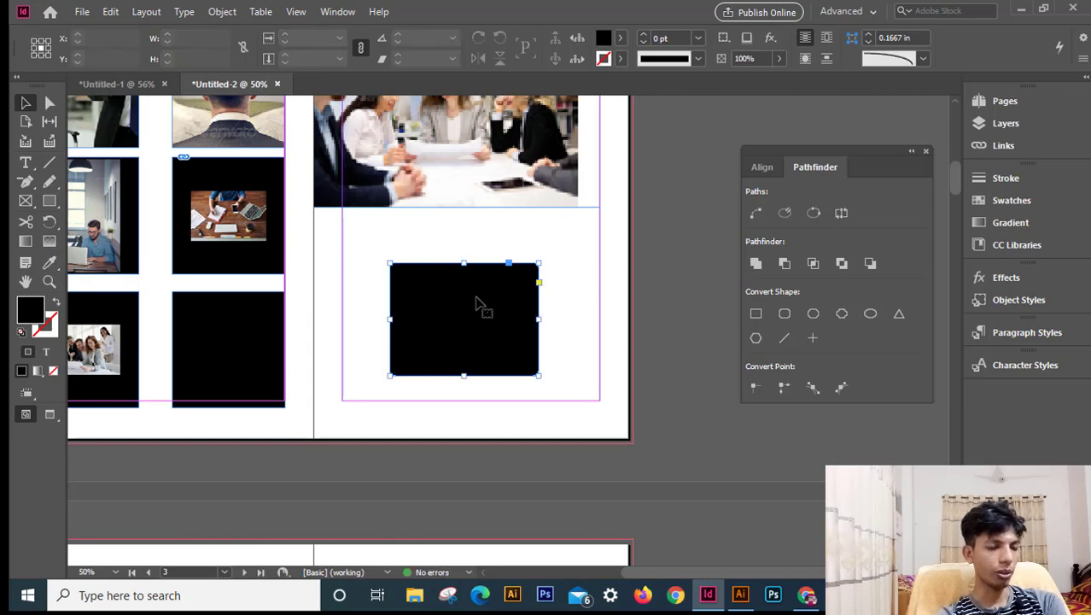
left_click(570, 315)
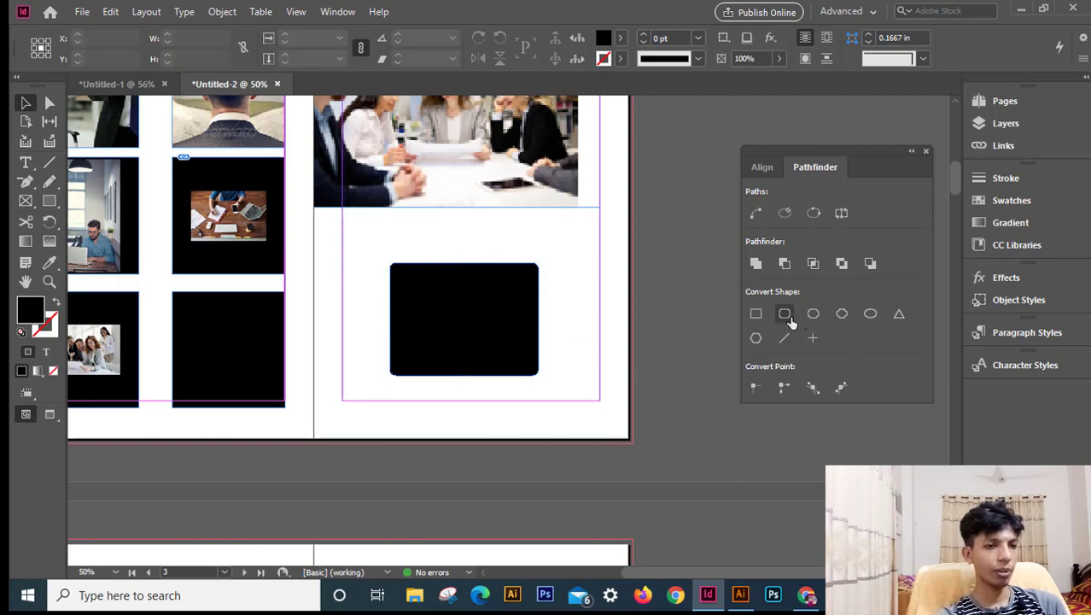
left_click(471, 322)
left_click(589, 312)
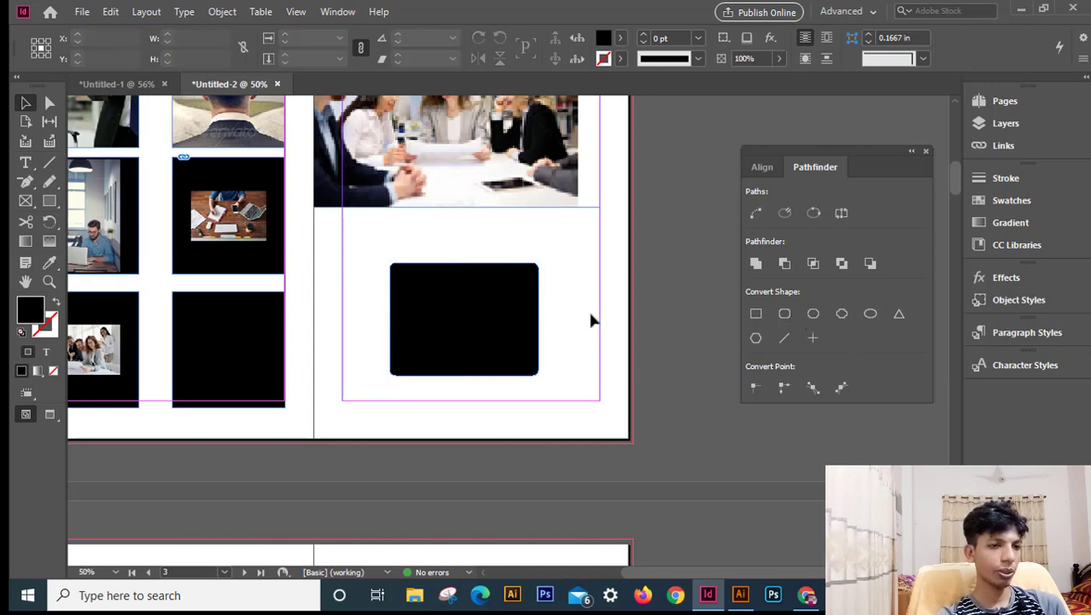
Step: Increase the corner radius of all four corners of the rounded rectangle to about 0.35 in using live corner editing
left_click(451, 325, "ctrl")
left_click(485, 321, "ctrl")
left_click_drag(678, 340, 510, 348)
left_click(397, 312)
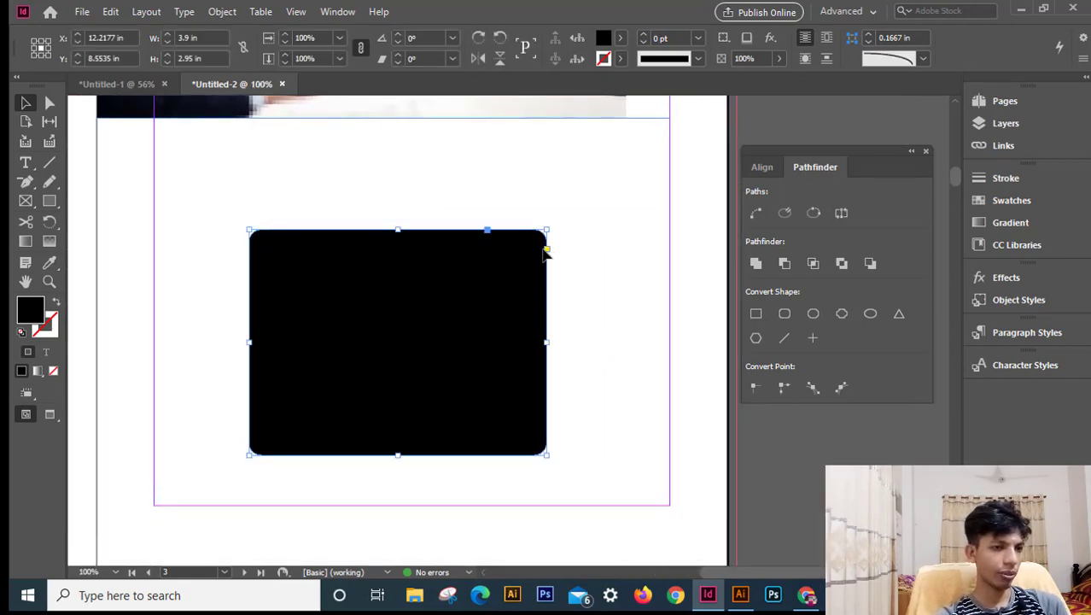
left_click(546, 251)
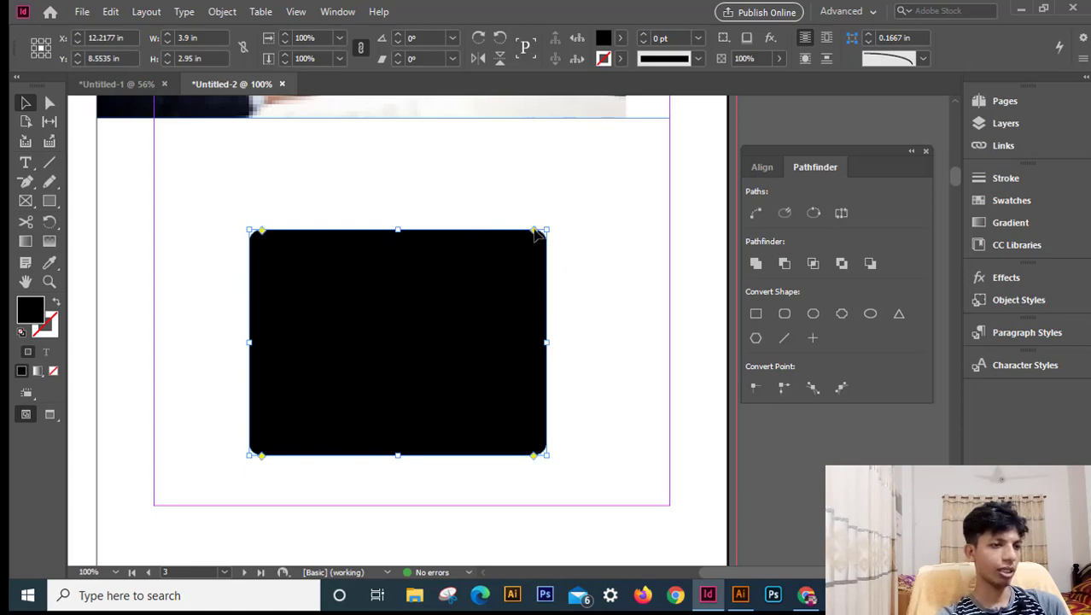
left_click_drag(536, 232, 519, 234)
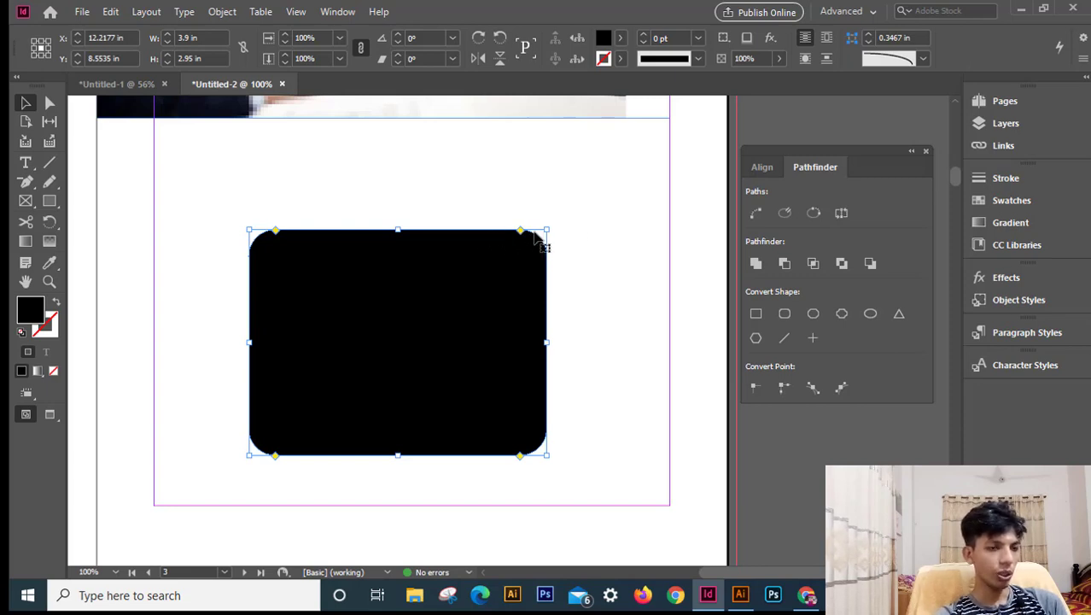
left_click(610, 271)
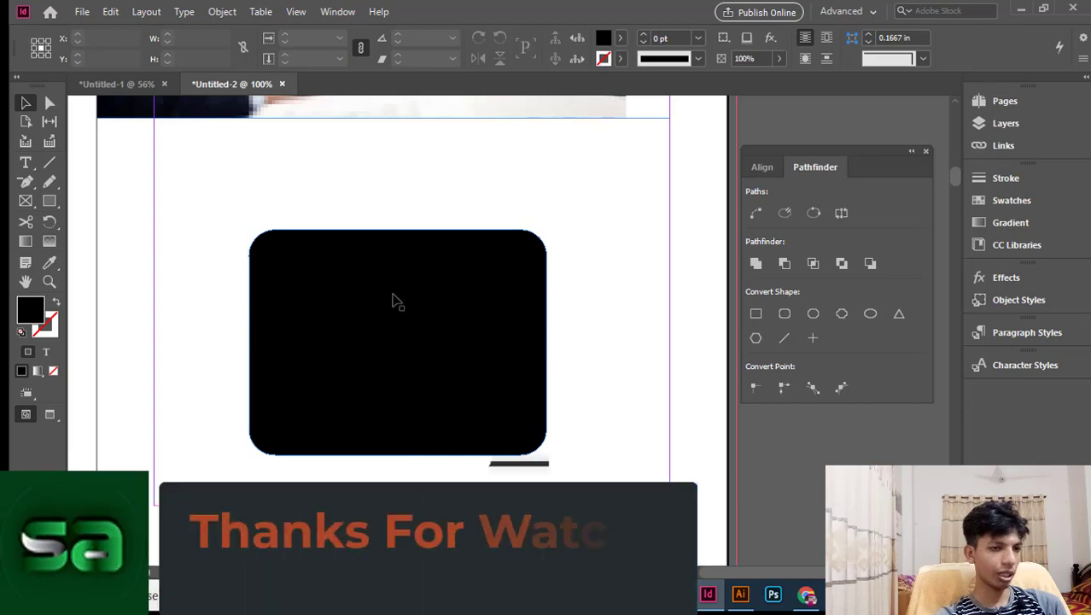
left_click(391, 299)
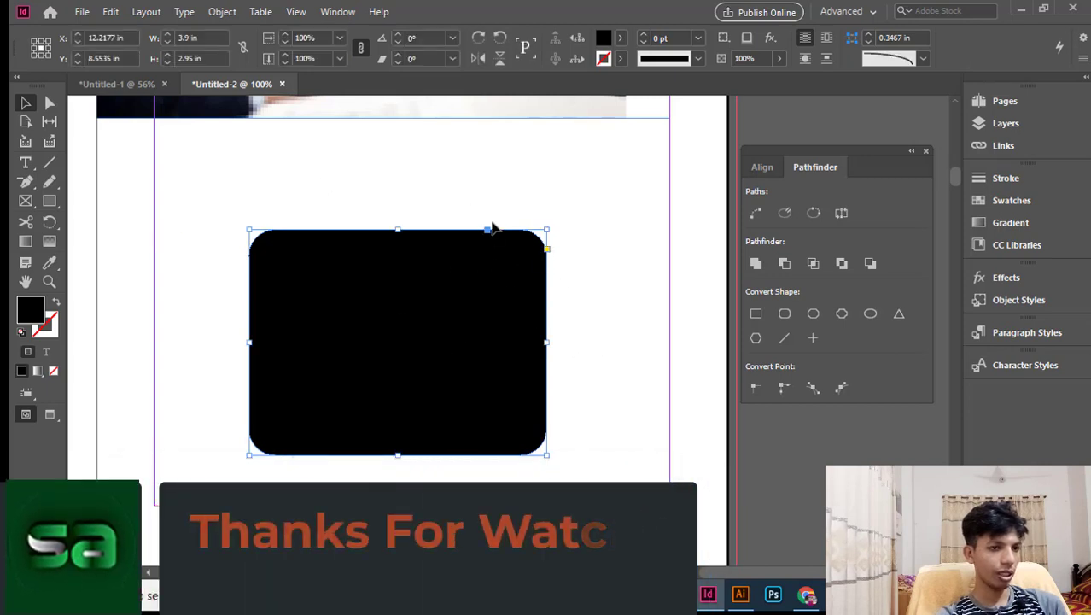
Step: Square off only the upper-right corner of the black rounded rectangle with live corner editing and deselect the shape
left_click(546, 248)
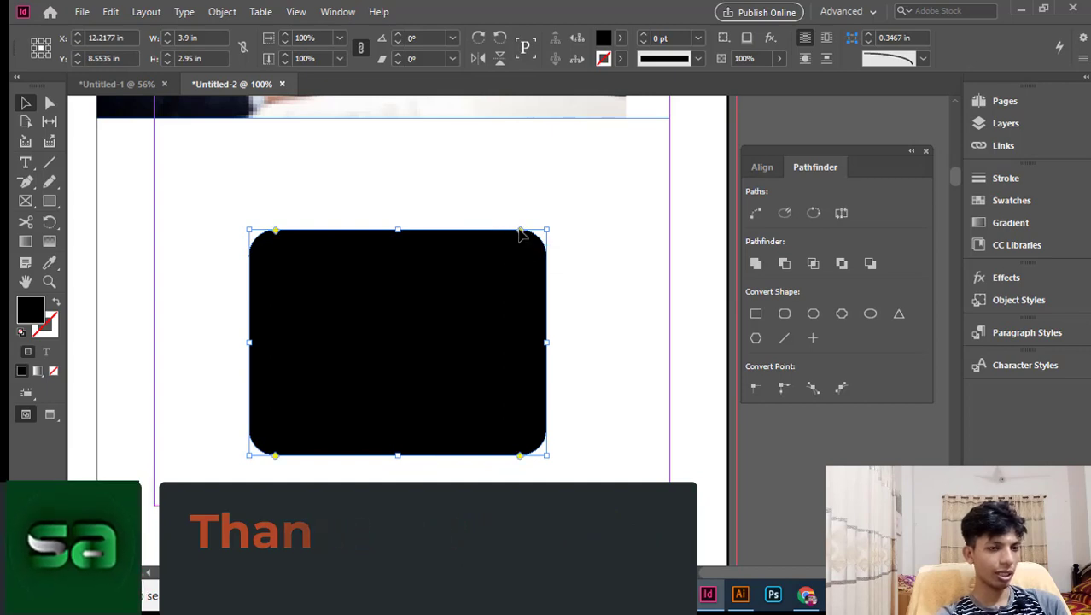
left_click_drag(521, 232, 560, 234)
left_click(609, 275)
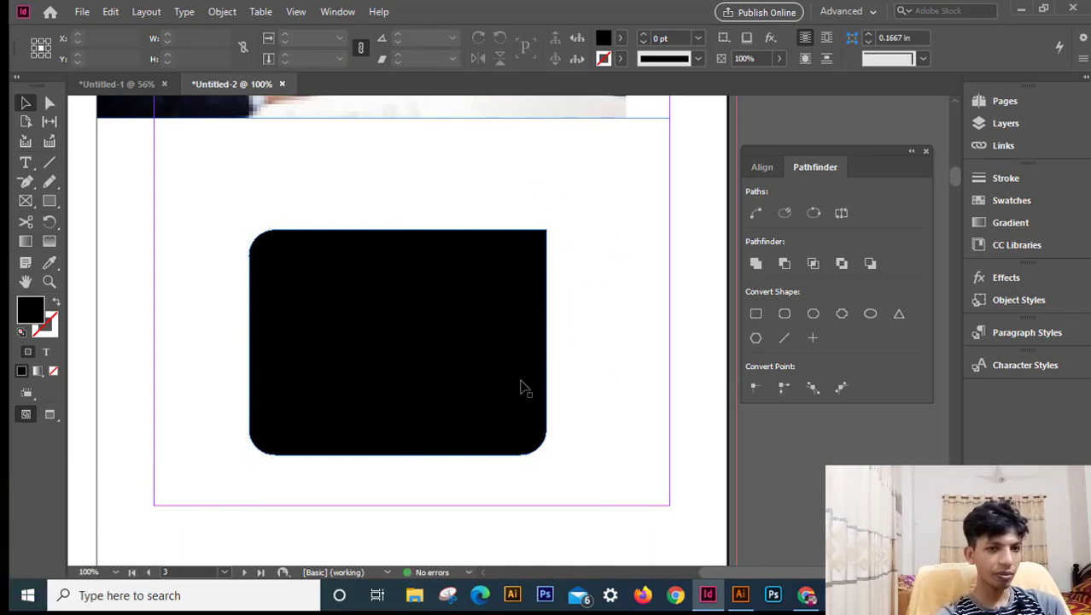
Step: Close the floating Align and Pathfinder panel group to clear the view of the spread
key("ctrl+minus")
key("ctrl+minus")
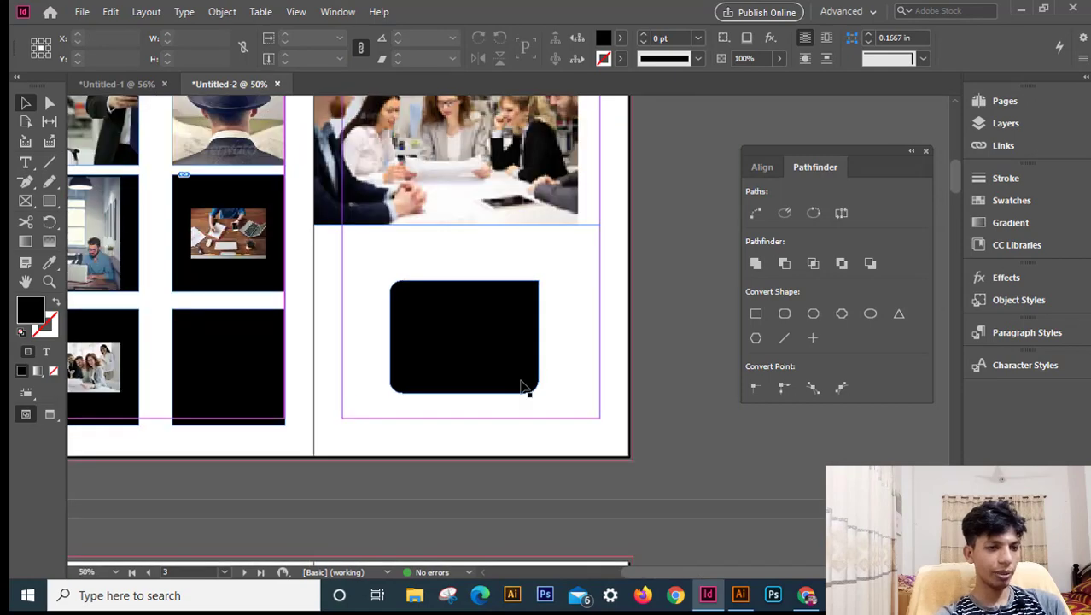
key("ctrl+minus")
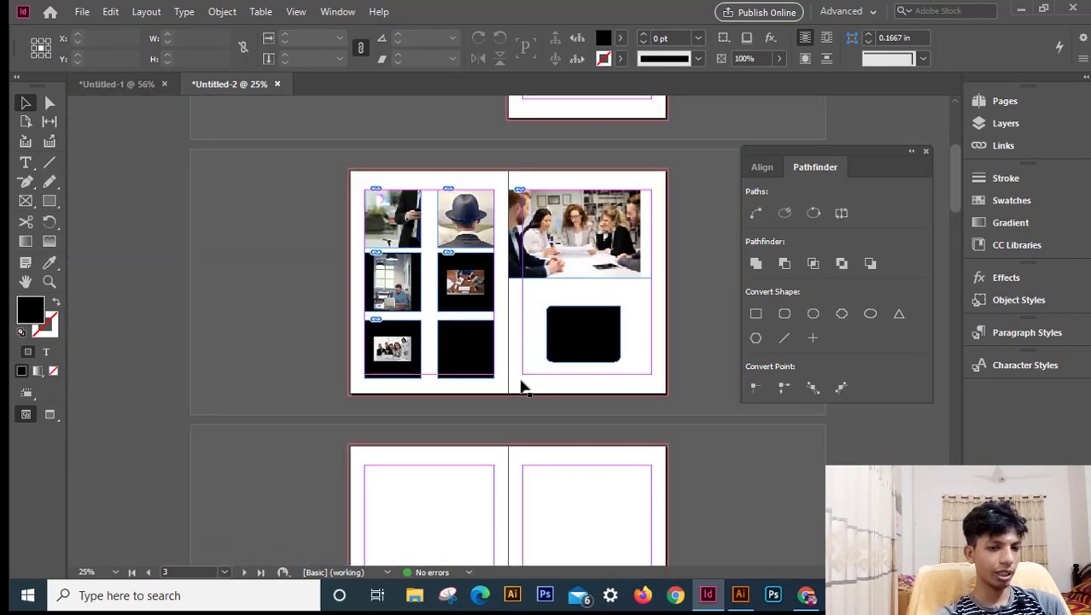
left_click(928, 153)
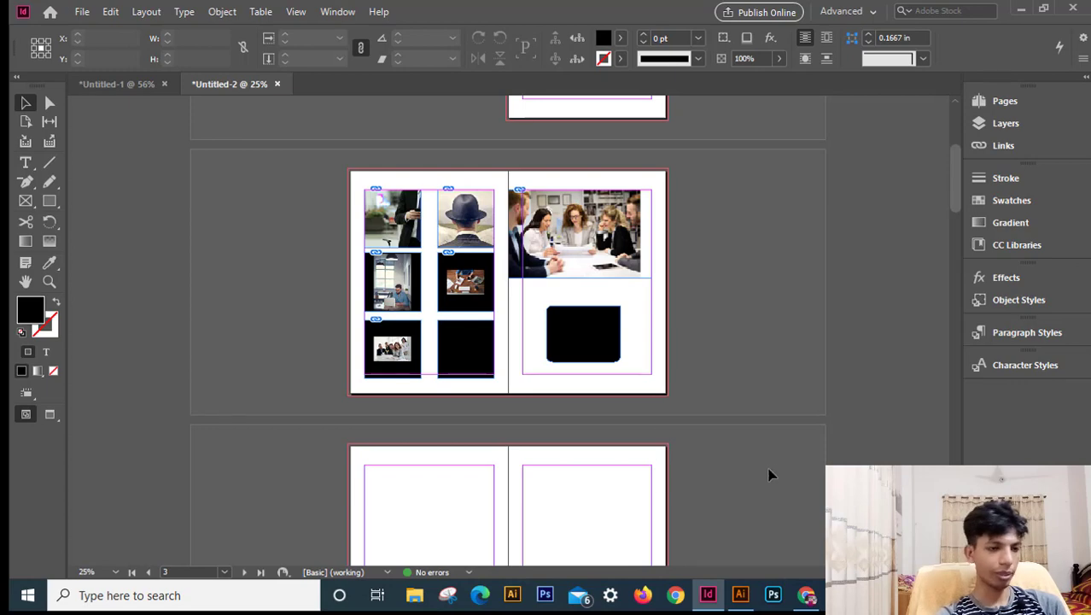
left_click(589, 334, "ctrl")
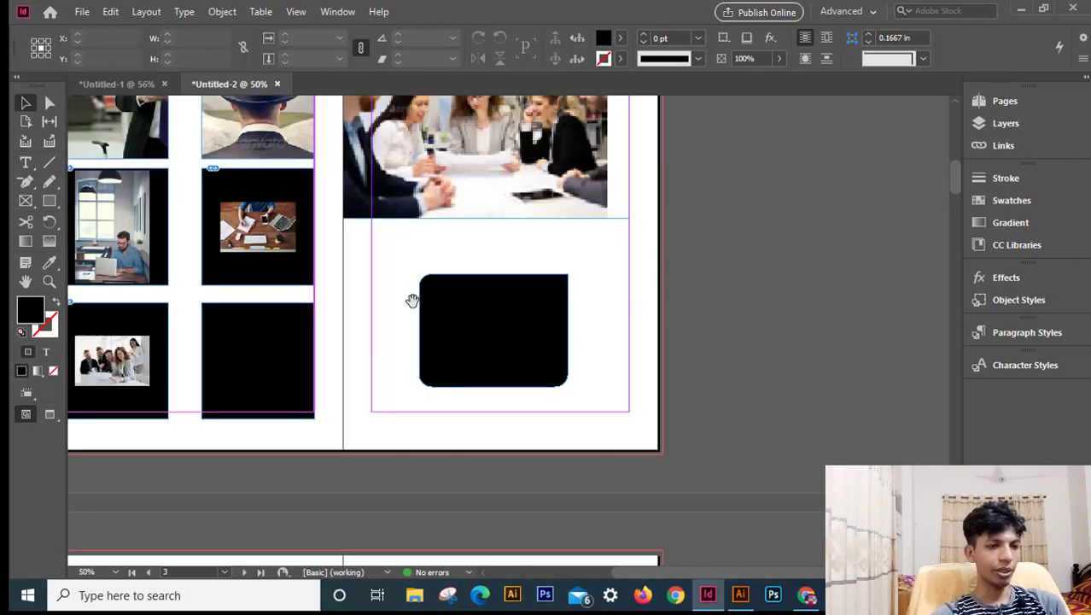
left_click_drag(413, 300, 507, 400)
key("ctrl+minus")
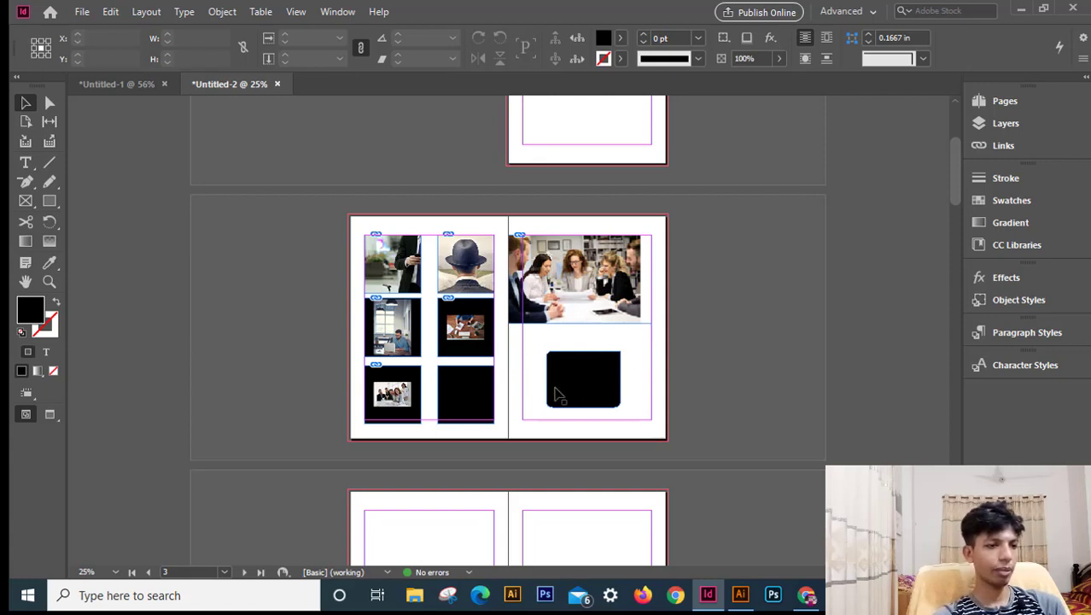
left_click(486, 361, "ctrl")
left_click_drag(526, 269, 490, 342)
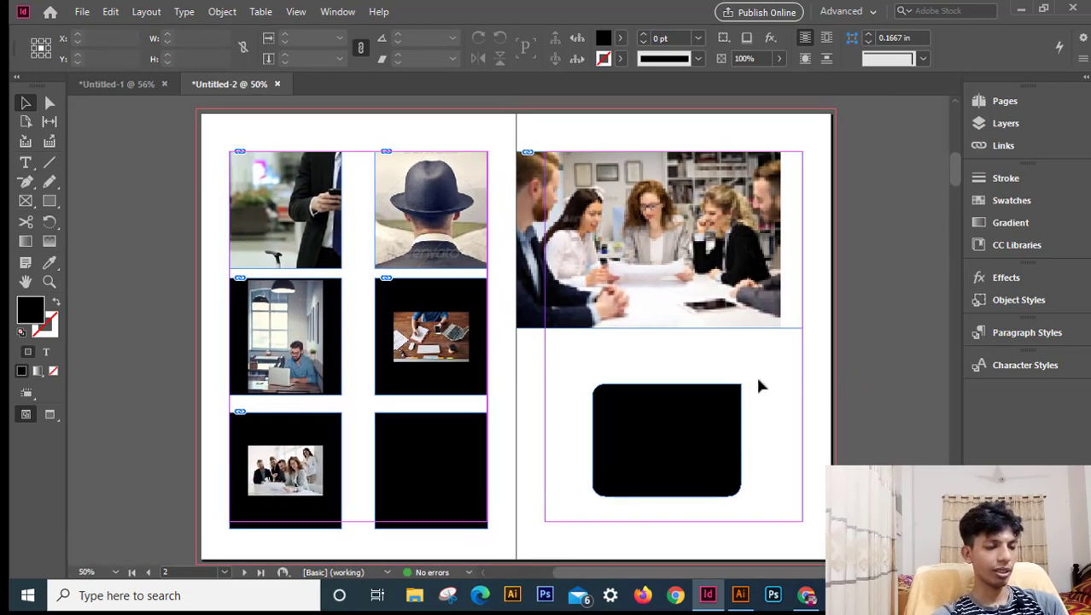